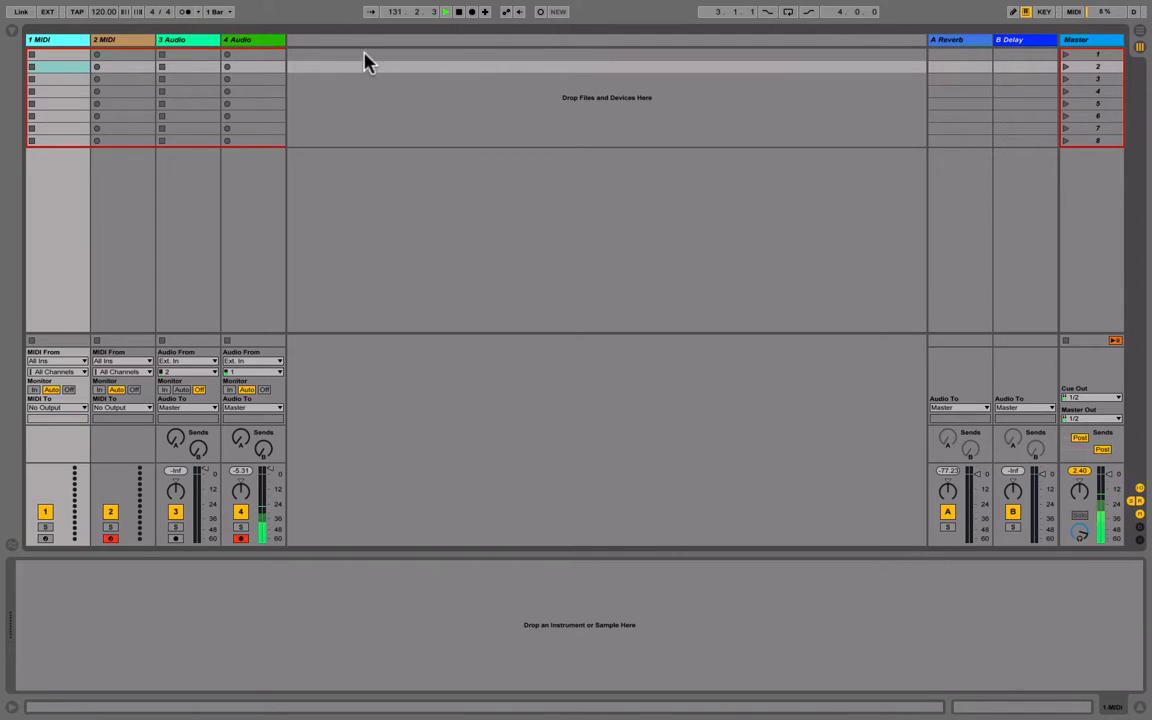
Show the browser beside the session tracks
click(13, 33)
click(13, 33)
click(13, 33)
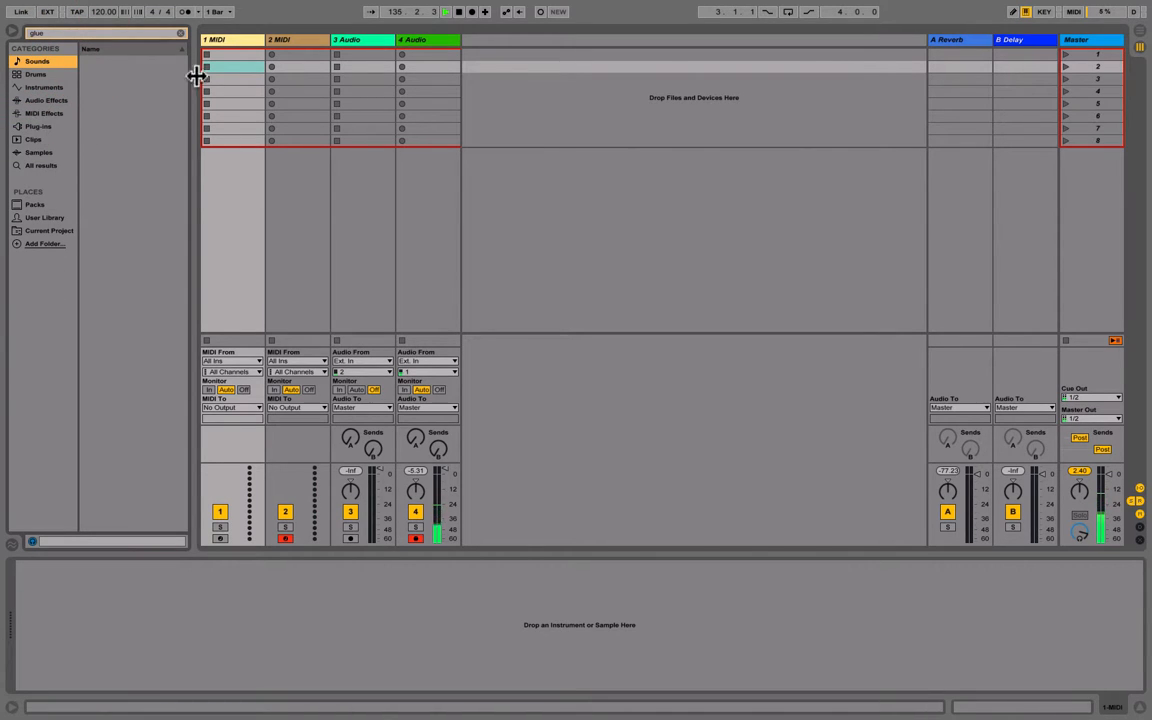
Go through the headers of the two MIDI and two audio tracks, ending on the 1 MIDI track
click(247, 41)
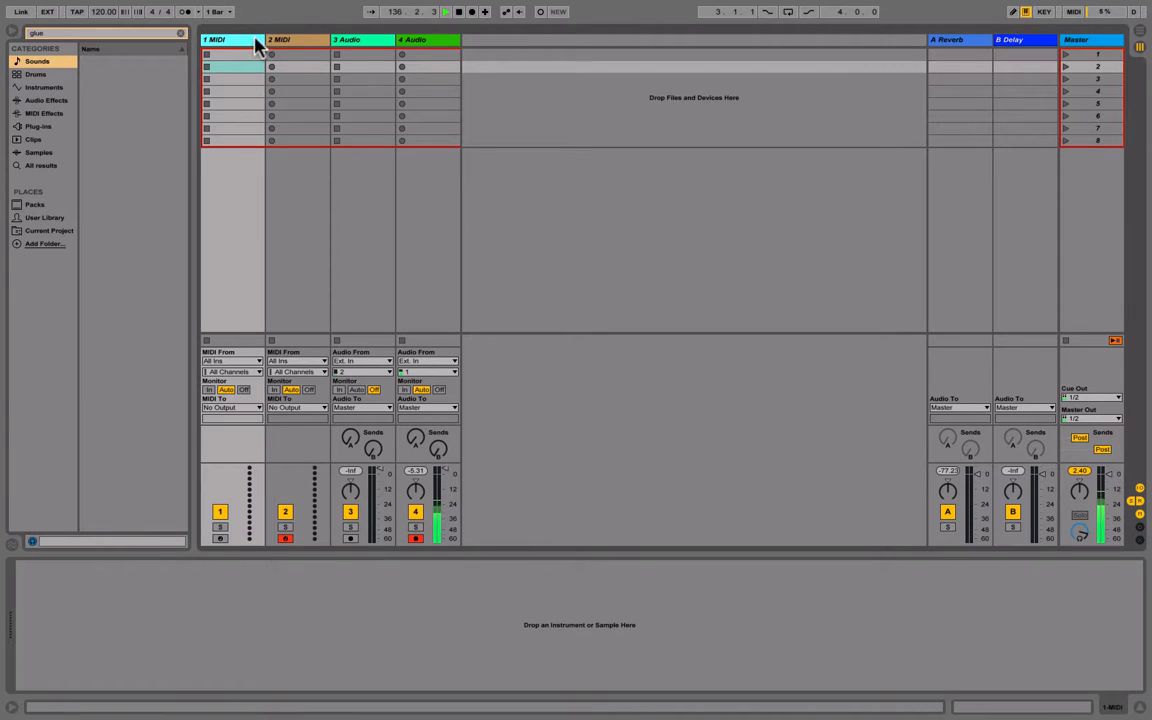
click(291, 40)
click(220, 41)
click(282, 41)
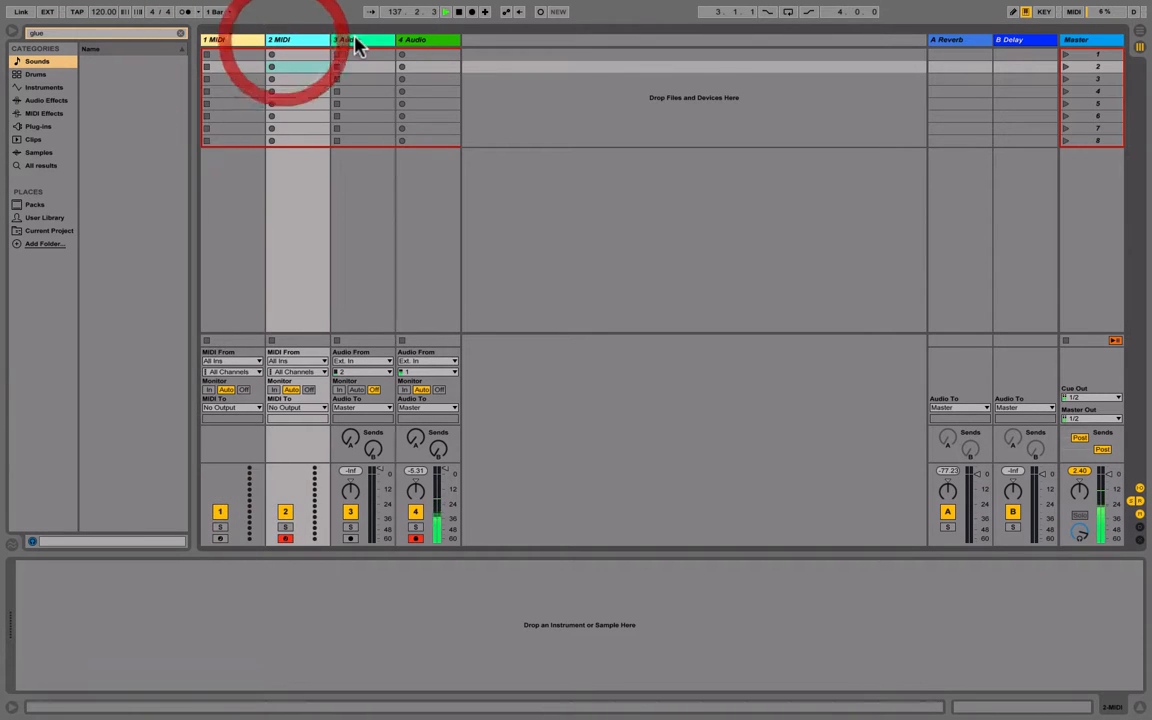
click(356, 41)
click(217, 43)
click(224, 41)
click(280, 41)
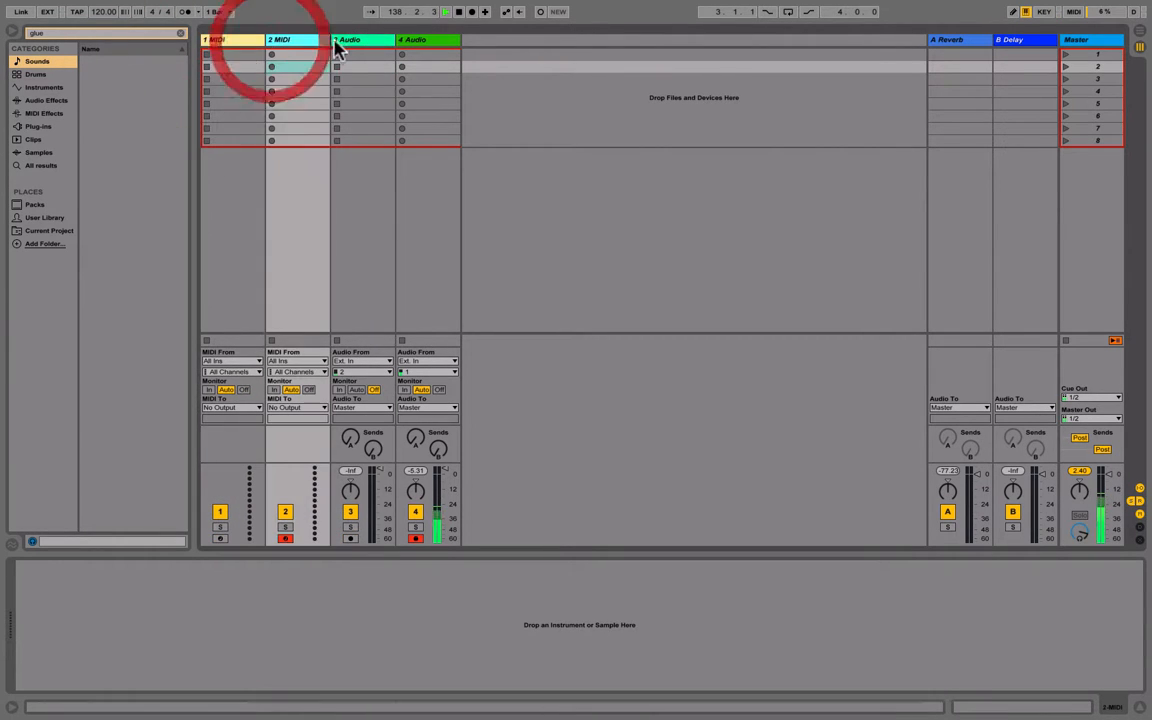
click(345, 42)
click(408, 40)
click(376, 40)
click(284, 40)
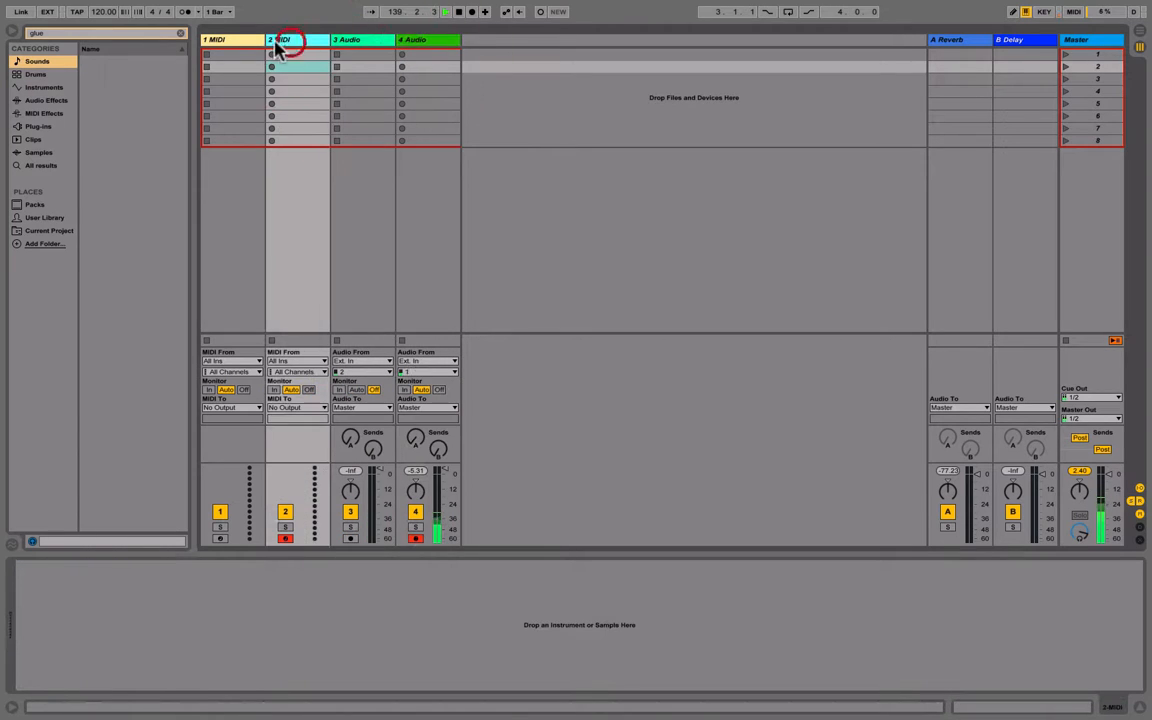
click(234, 41)
Clear the browser's search filter with the Sounds category selected
click(43, 67)
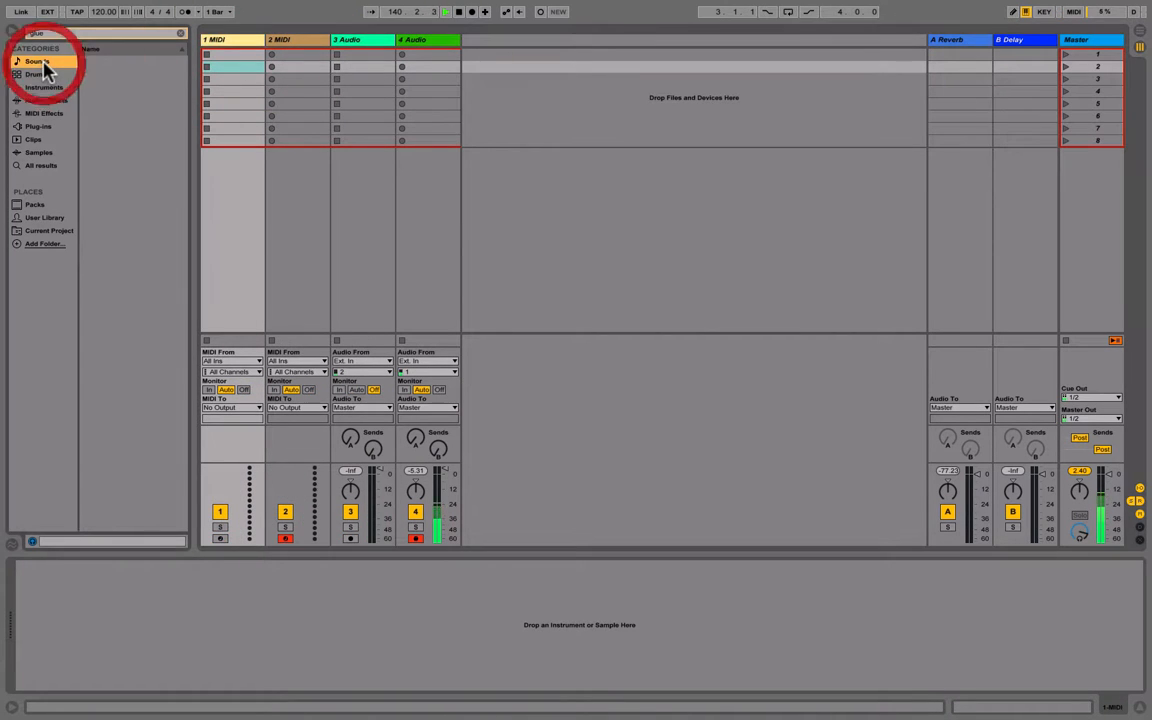
click(46, 66)
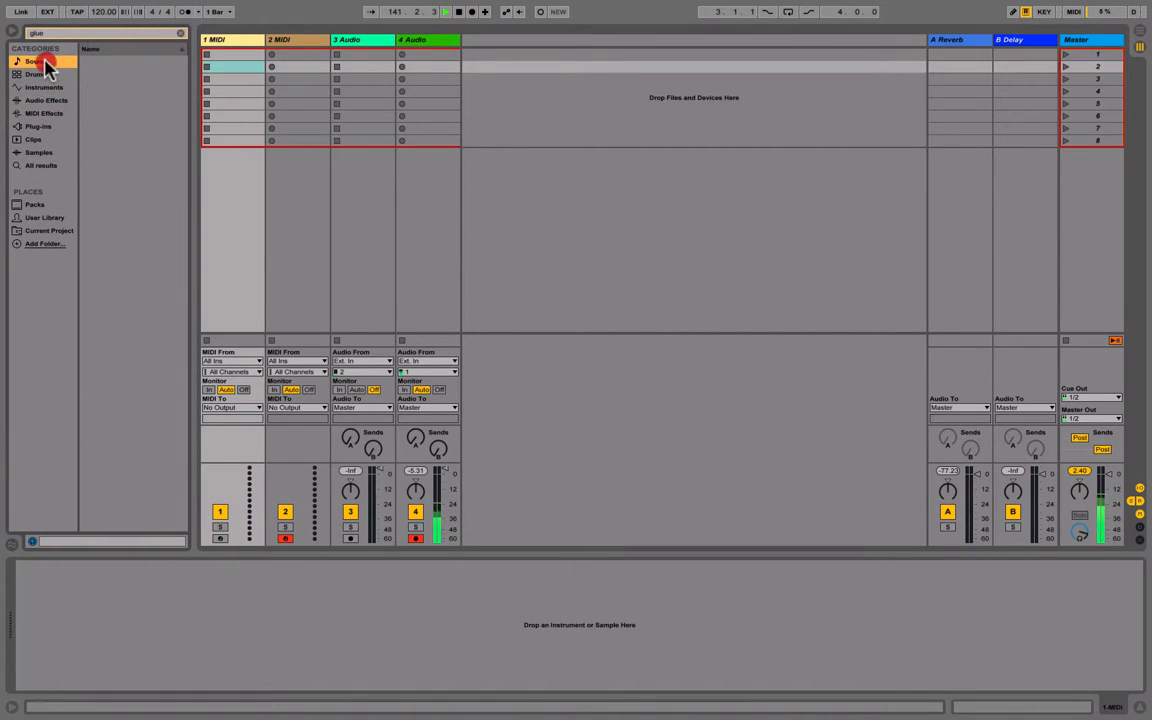
click(46, 64)
click(44, 75)
click(40, 88)
click(40, 60)
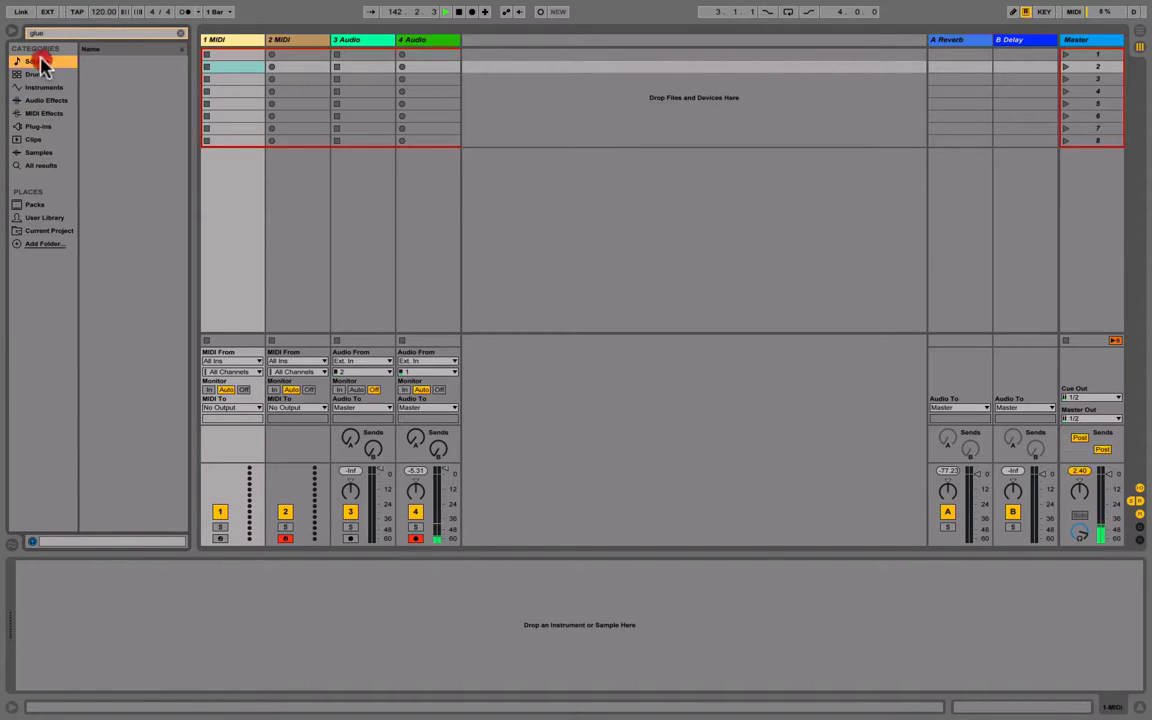
click(46, 33)
key(BackSpace)
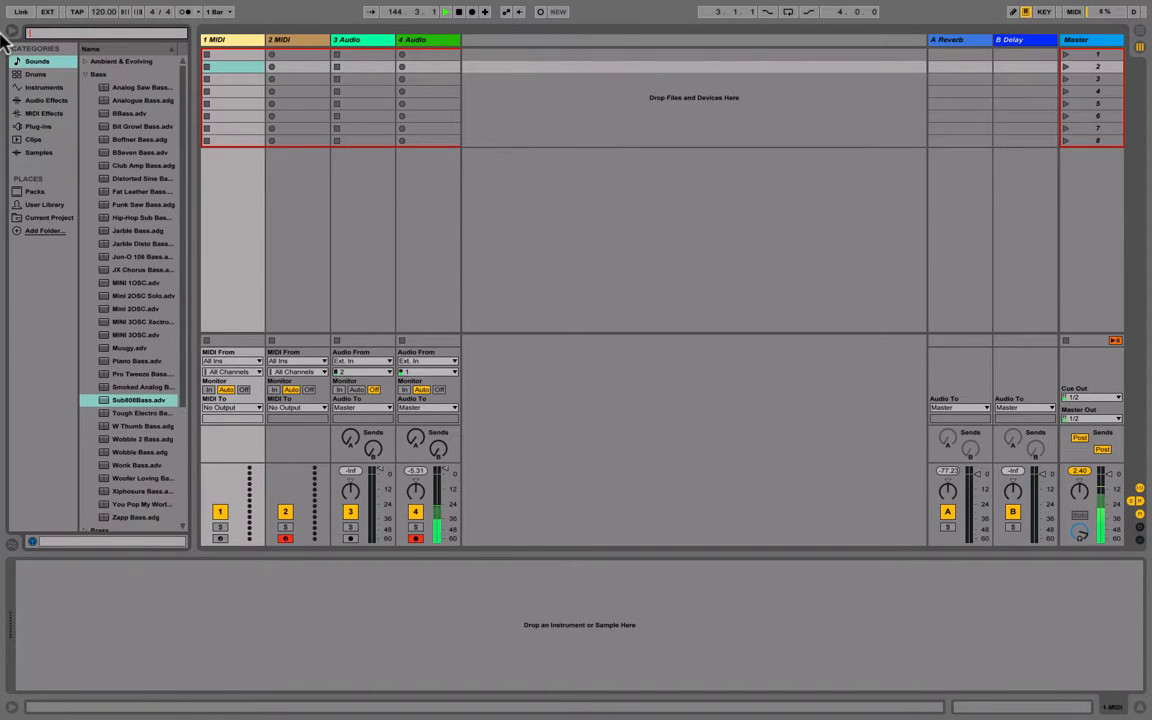
Collapse the Bass folder in the Sounds category and compare the sound folders with the Drums category's contents
click(46, 63)
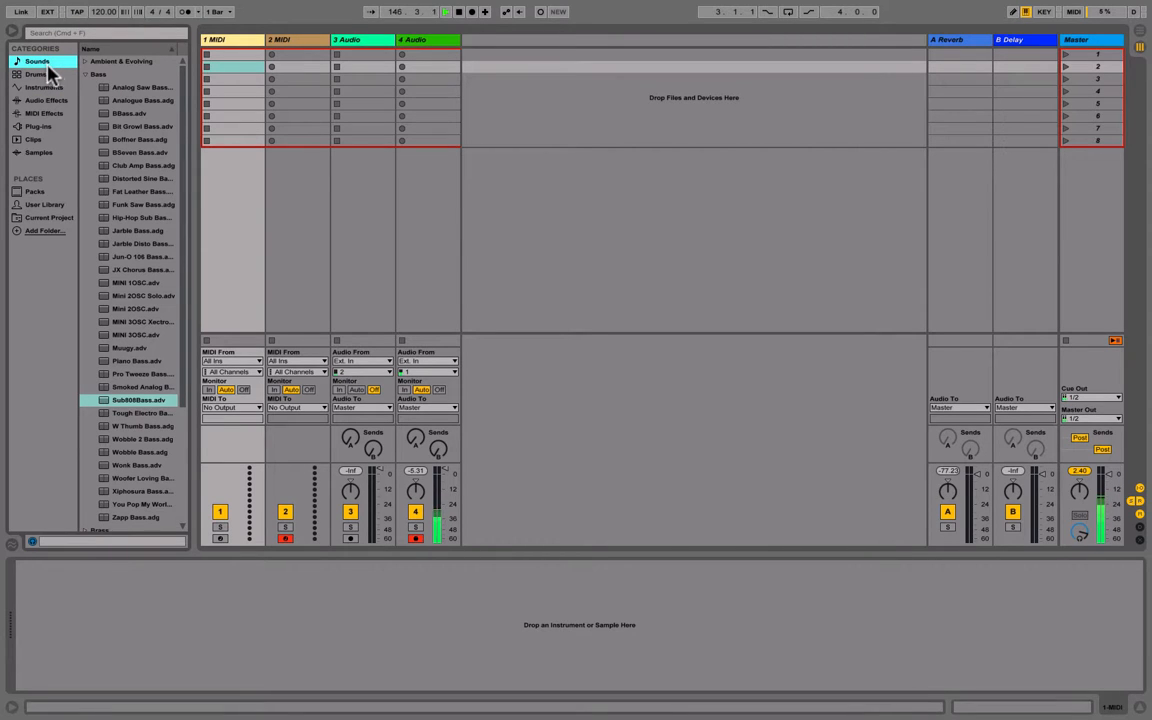
click(82, 74)
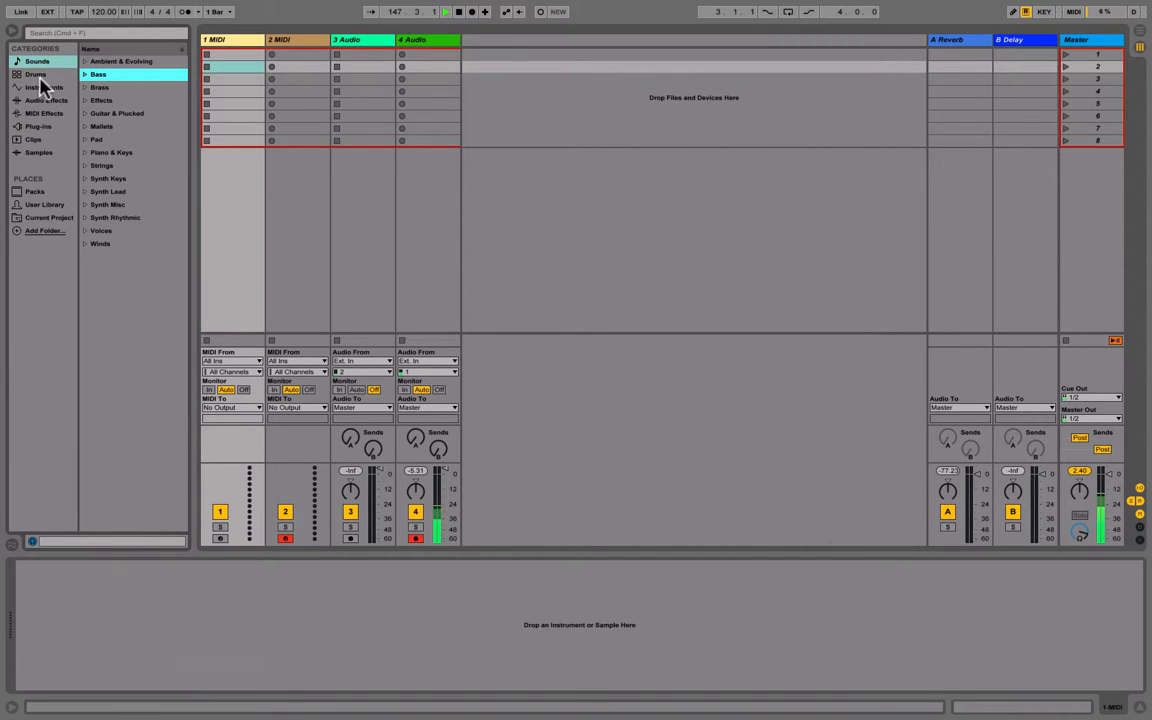
click(38, 75)
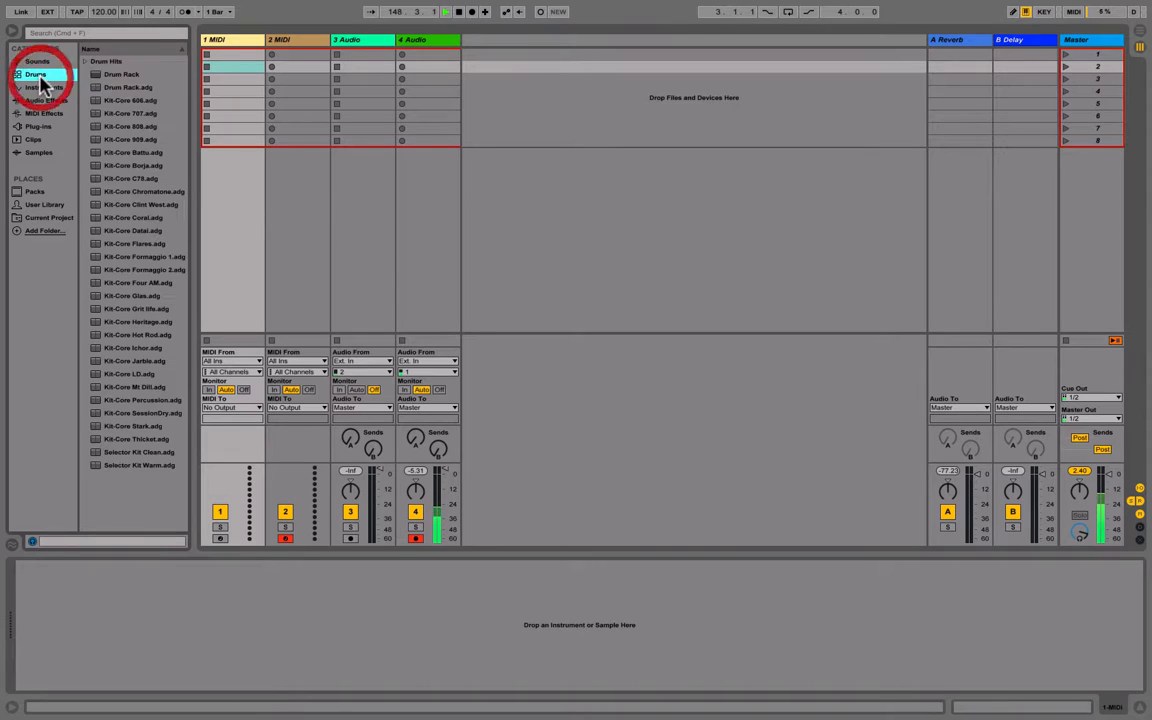
click(36, 63)
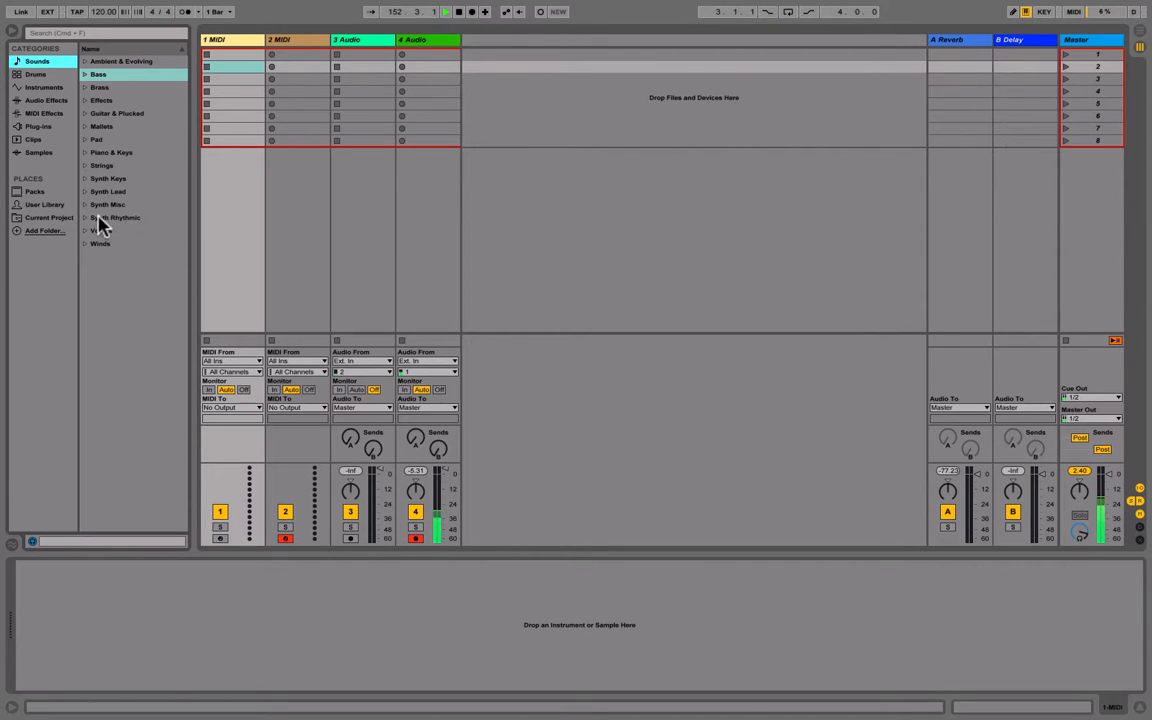
Open the Drums category and preview the Kit-Core 909 kit
click(40, 75)
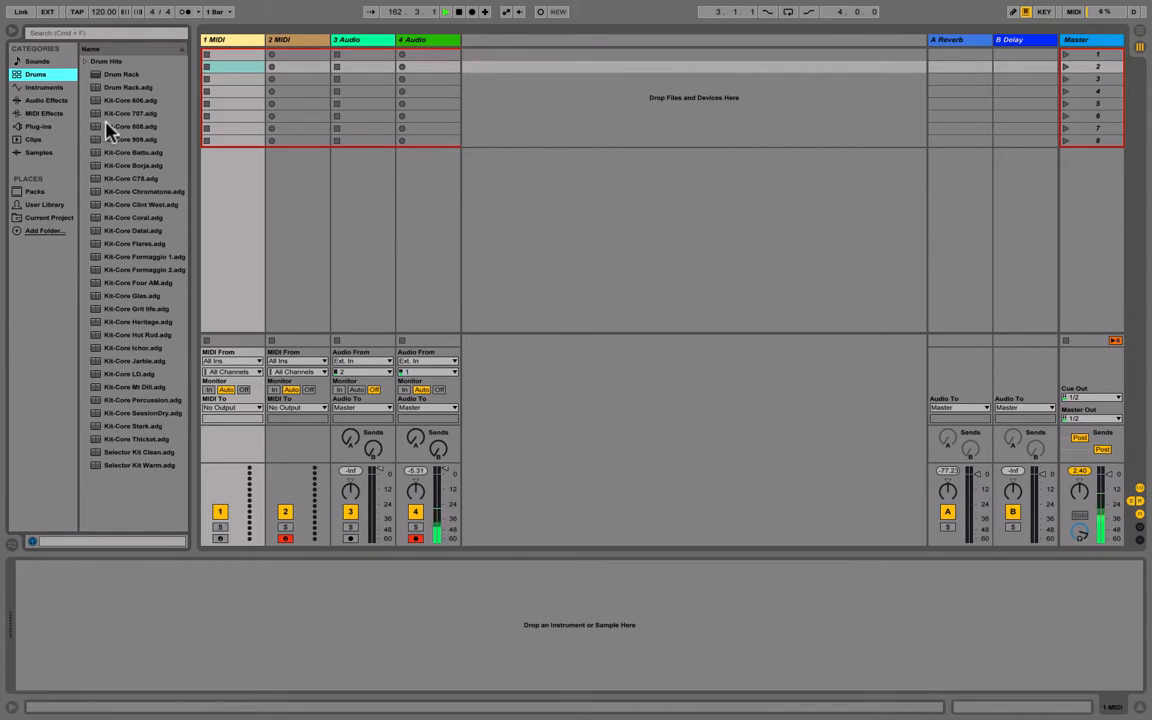
click(136, 141)
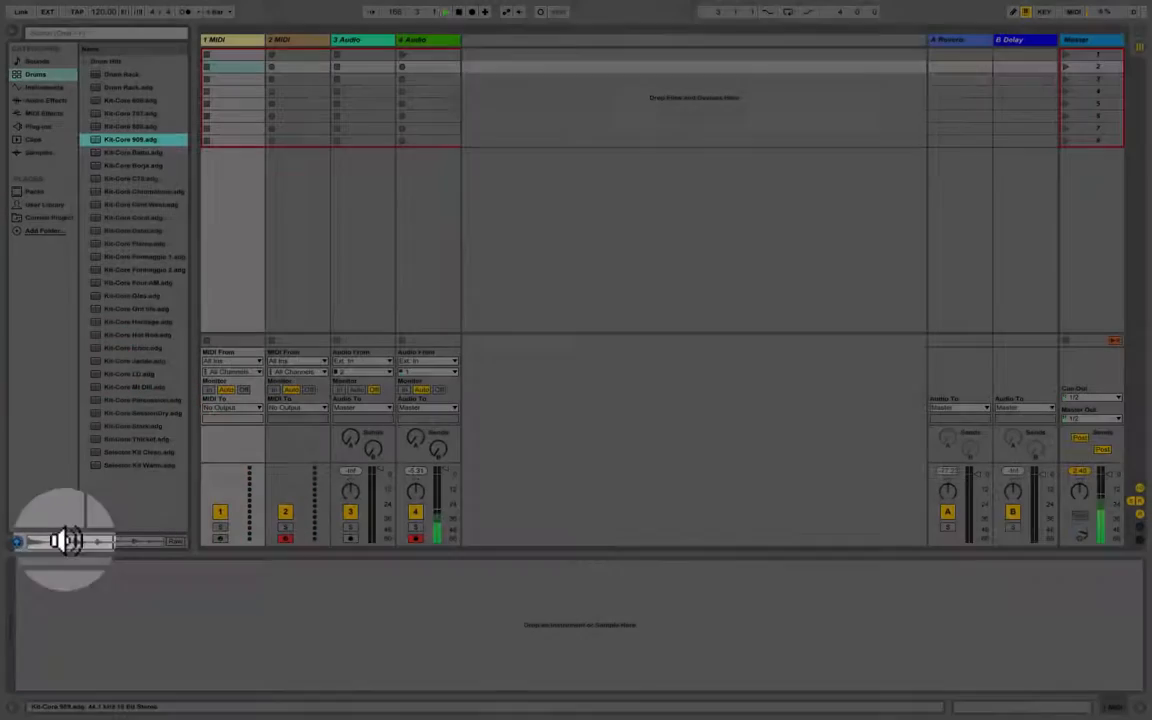
click(64, 541)
click(34, 542)
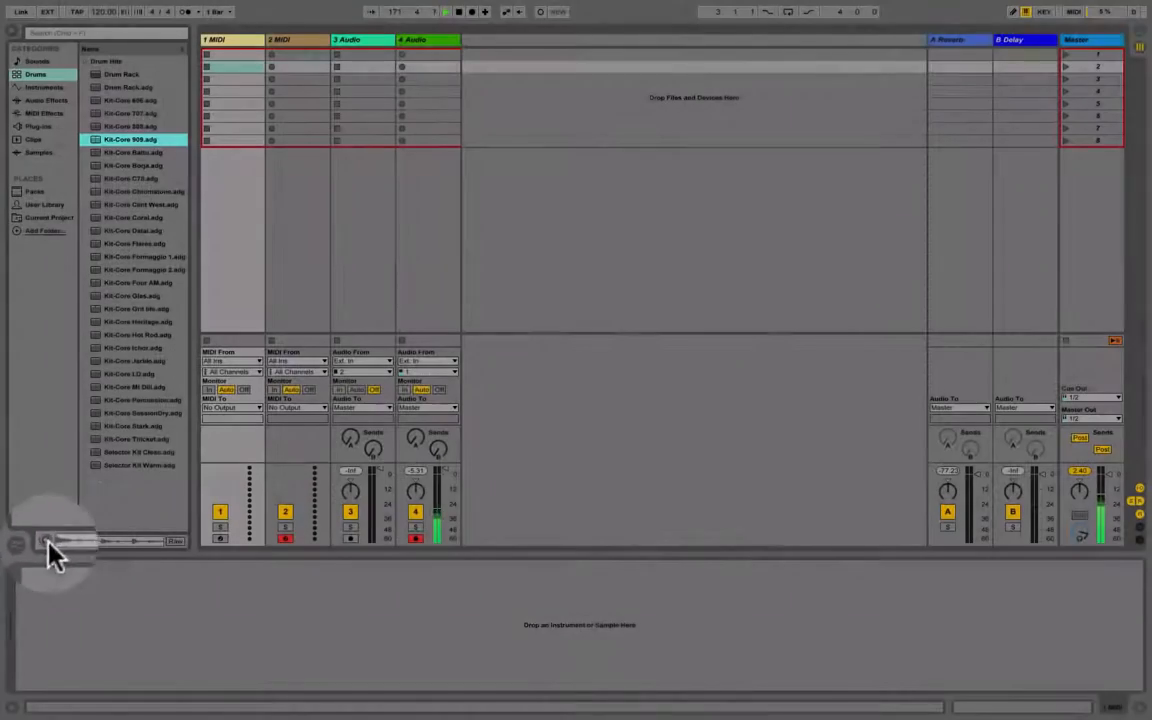
click(34, 543)
click(58, 542)
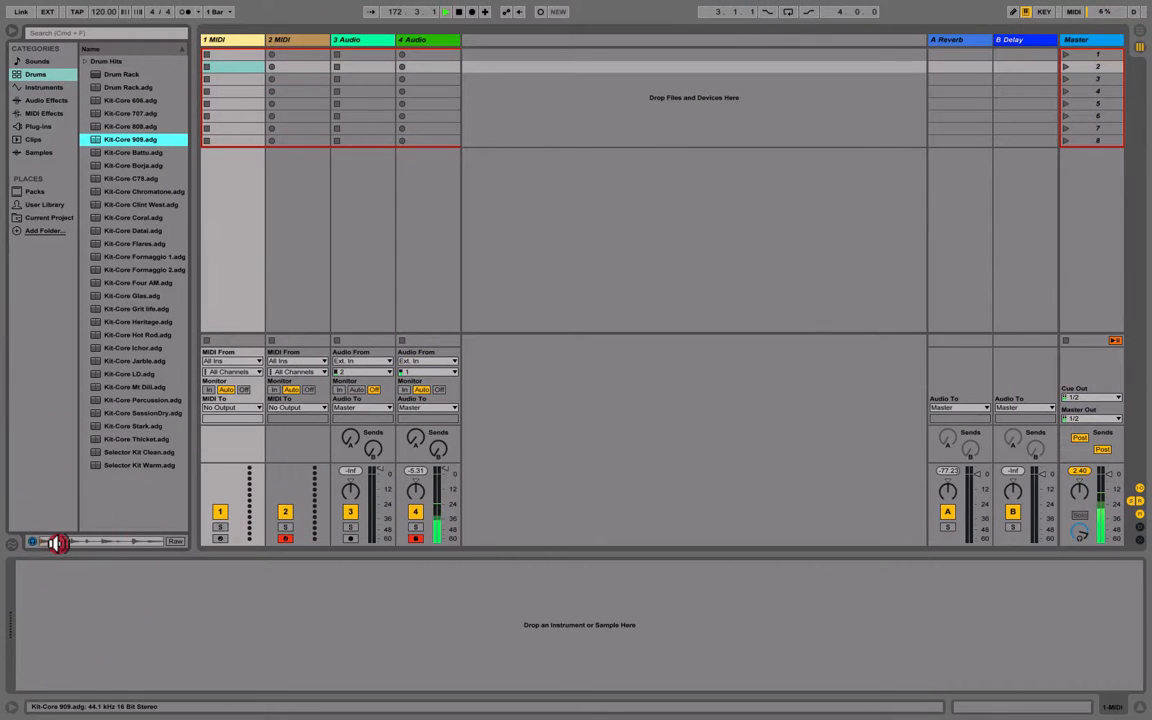
Toggle the browser's sound preview around selecting Kit-Core Clint West, leaving the preview switched off
click(32, 541)
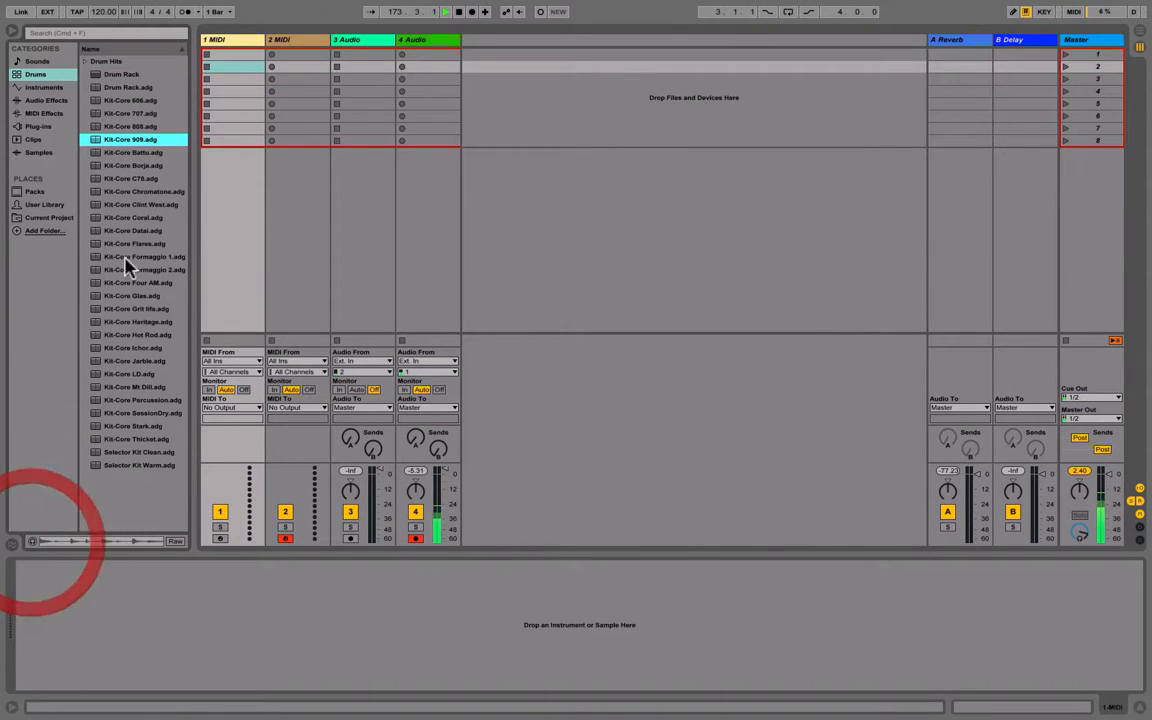
click(135, 205)
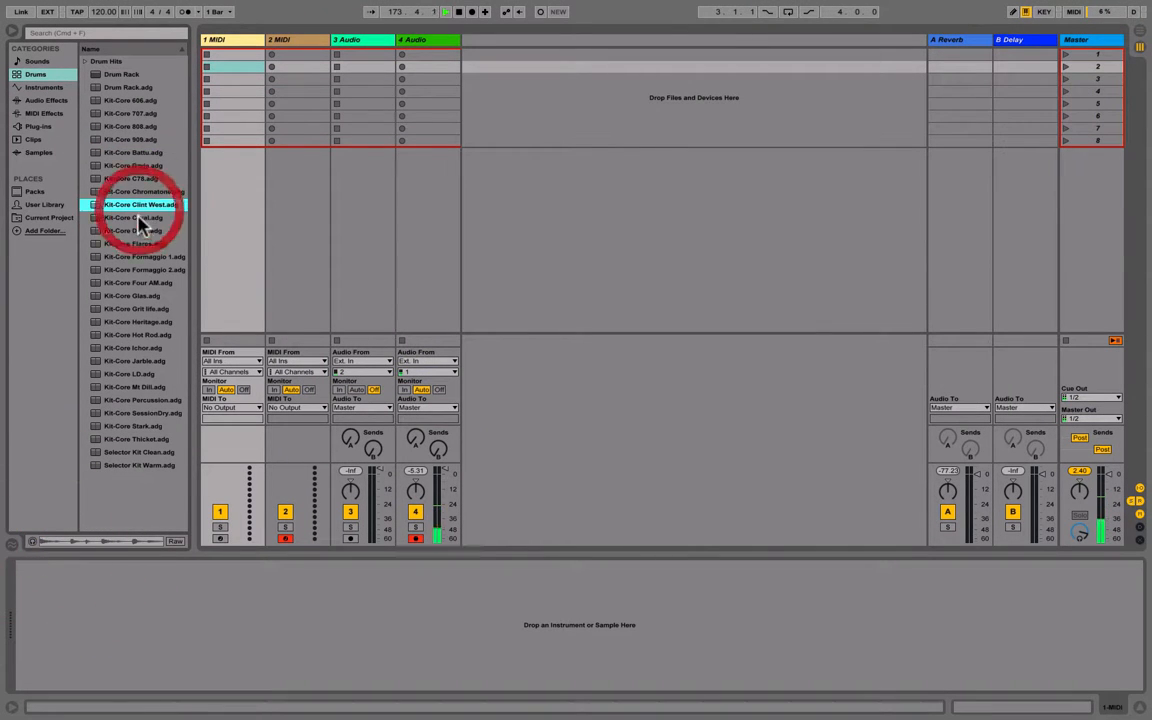
click(32, 541)
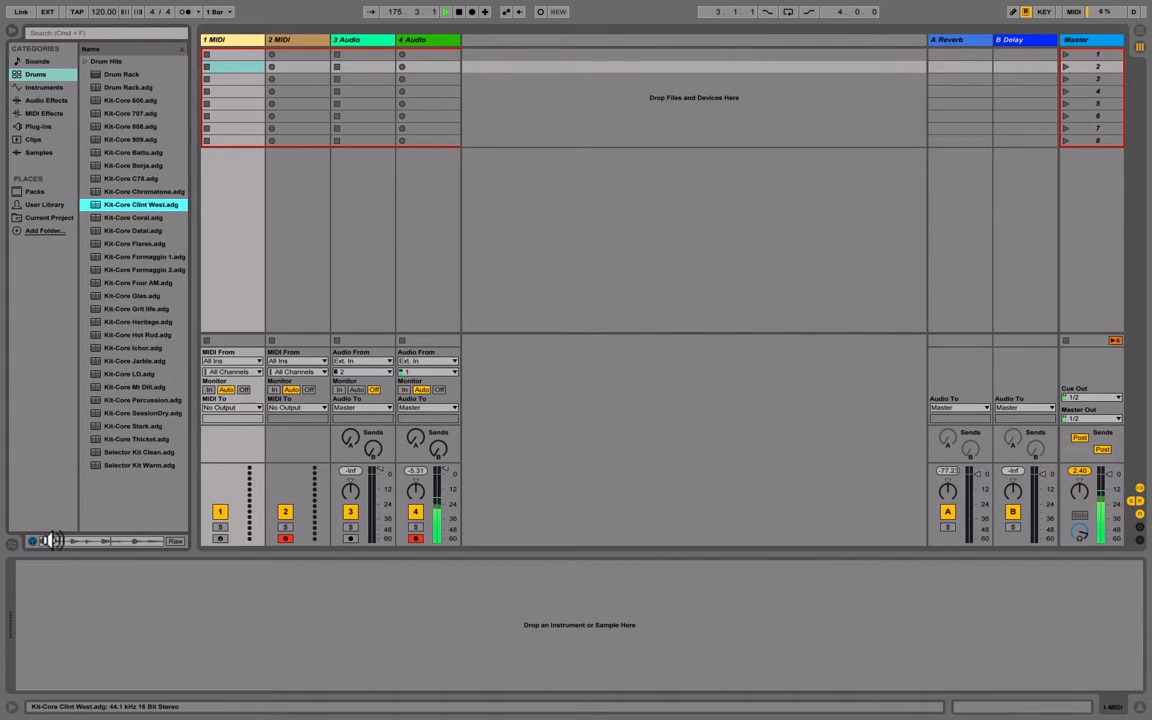
click(33, 541)
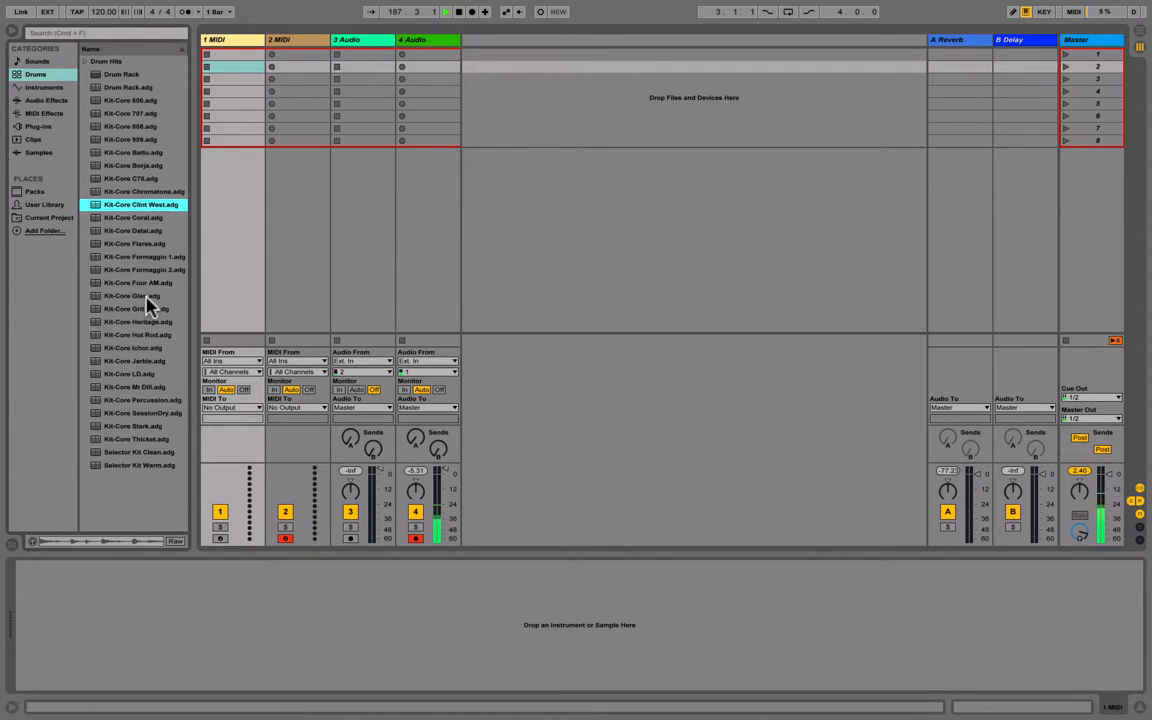
click(33, 543)
Load the Kit-Core 909 drum kit onto the 1 MIDI track
click(120, 141)
click(96, 140)
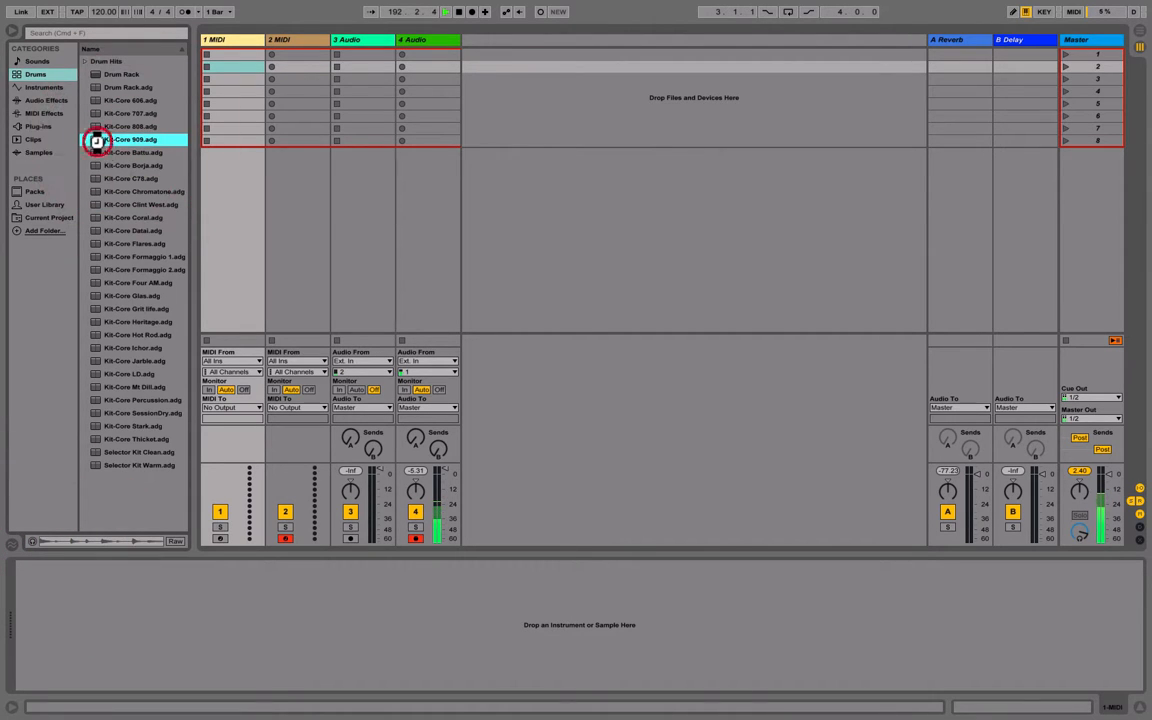
double_click(96, 140)
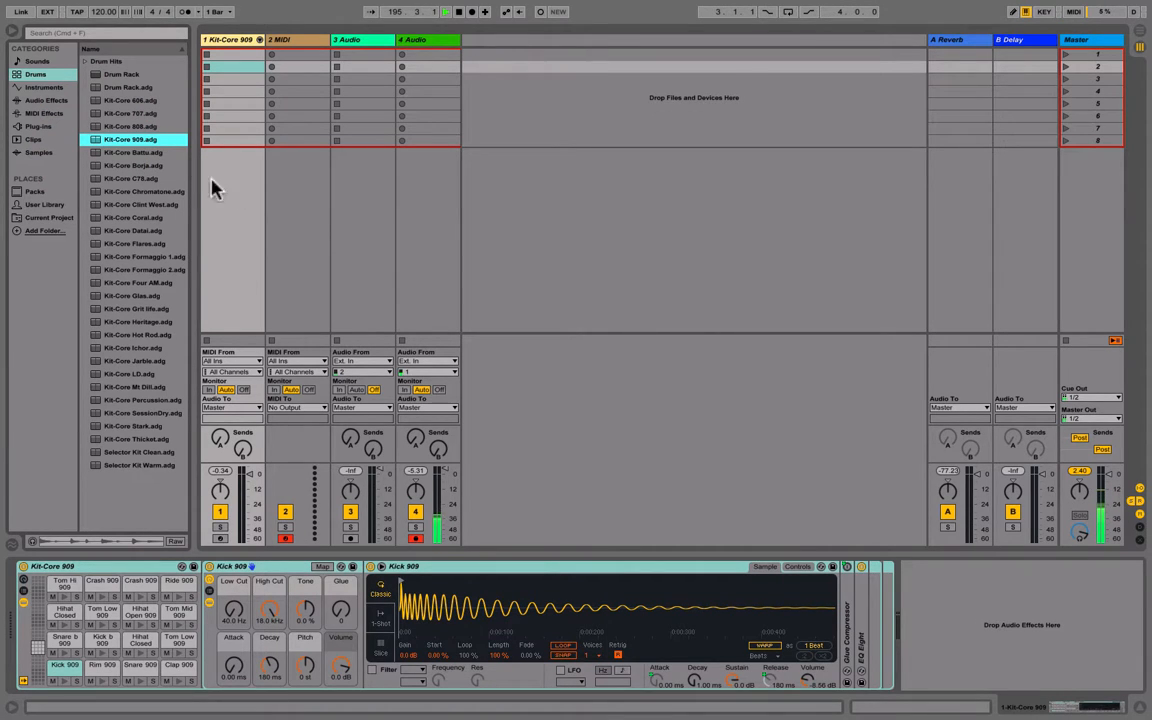
Switch to the 2 MIDI track and back to the Kit-Core 909 track to view its device chain
click(283, 530)
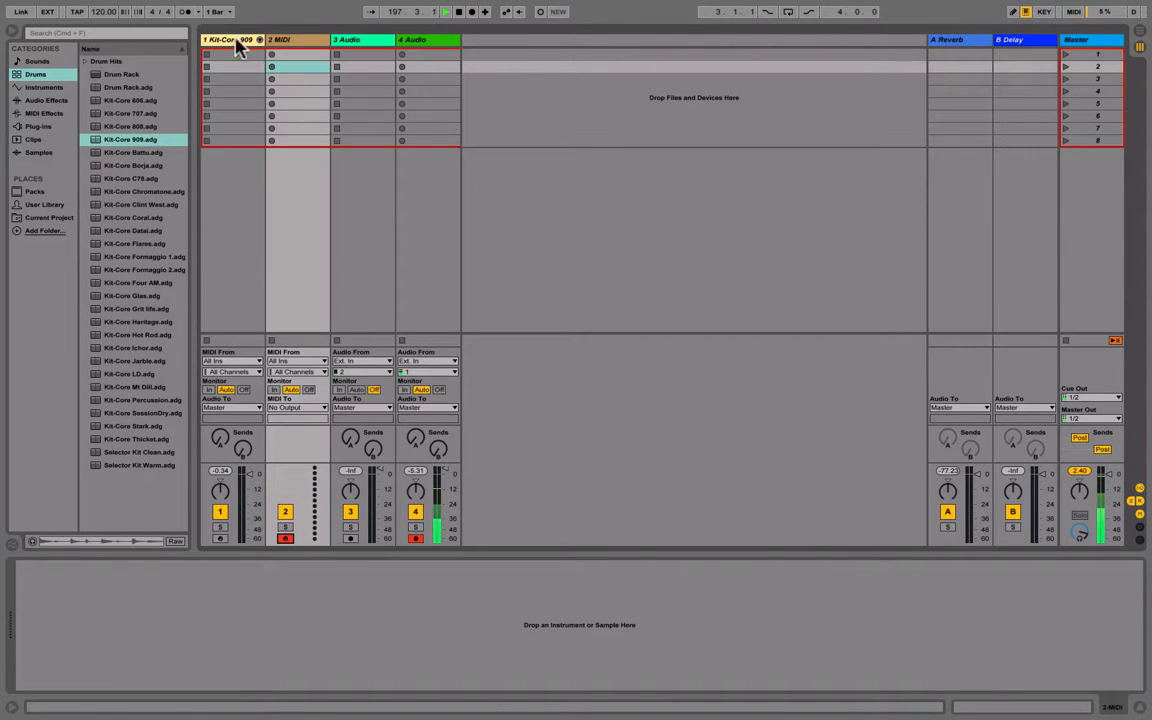
click(225, 66)
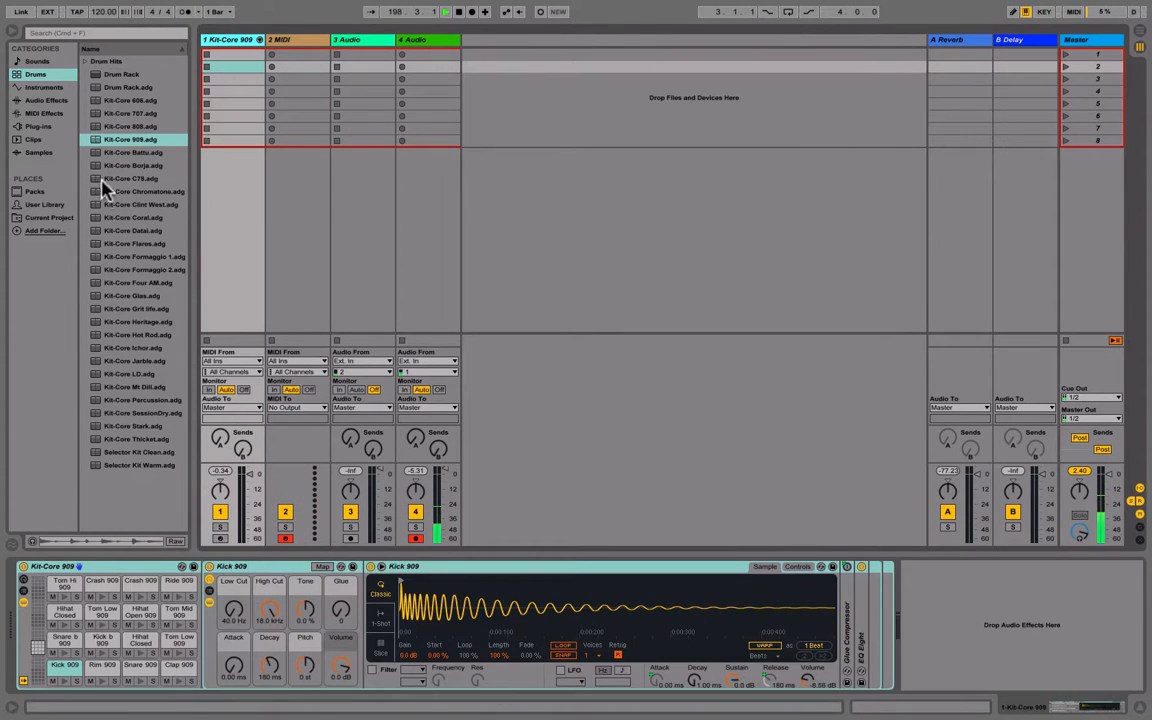
click(98, 140)
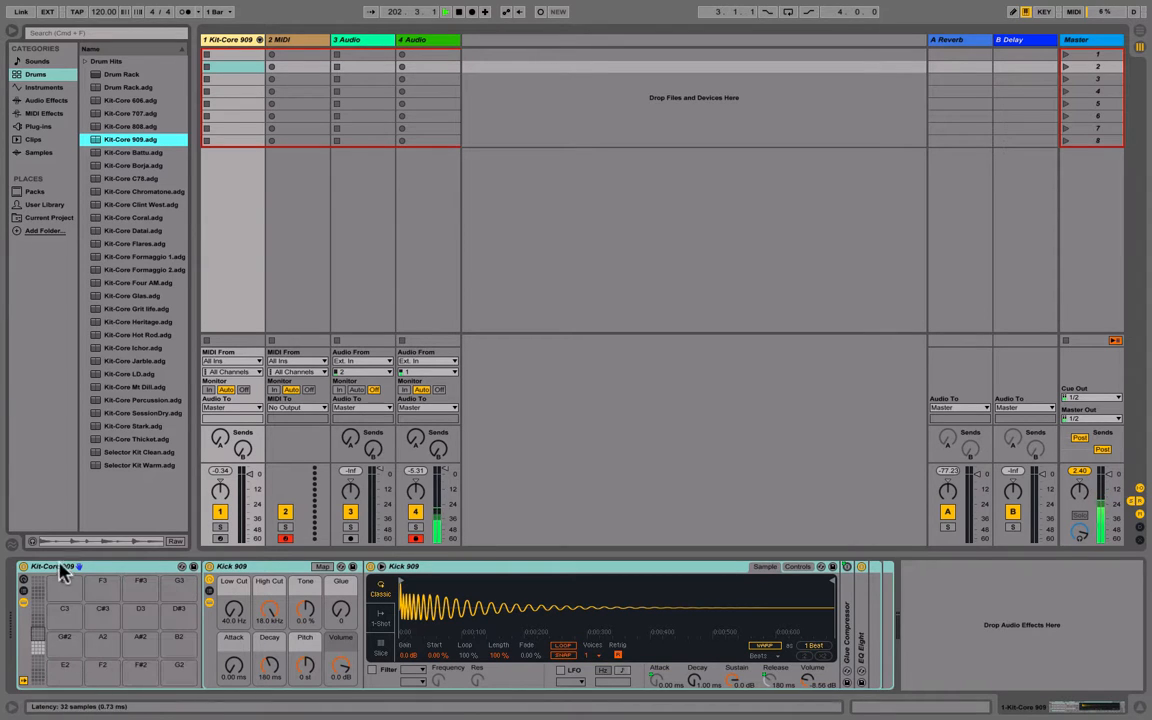
Bring the Drum Rack's loaded pads into view and audition the Kick 909, Rim 909 and Snare 909 pads
click(38, 640)
click(39, 648)
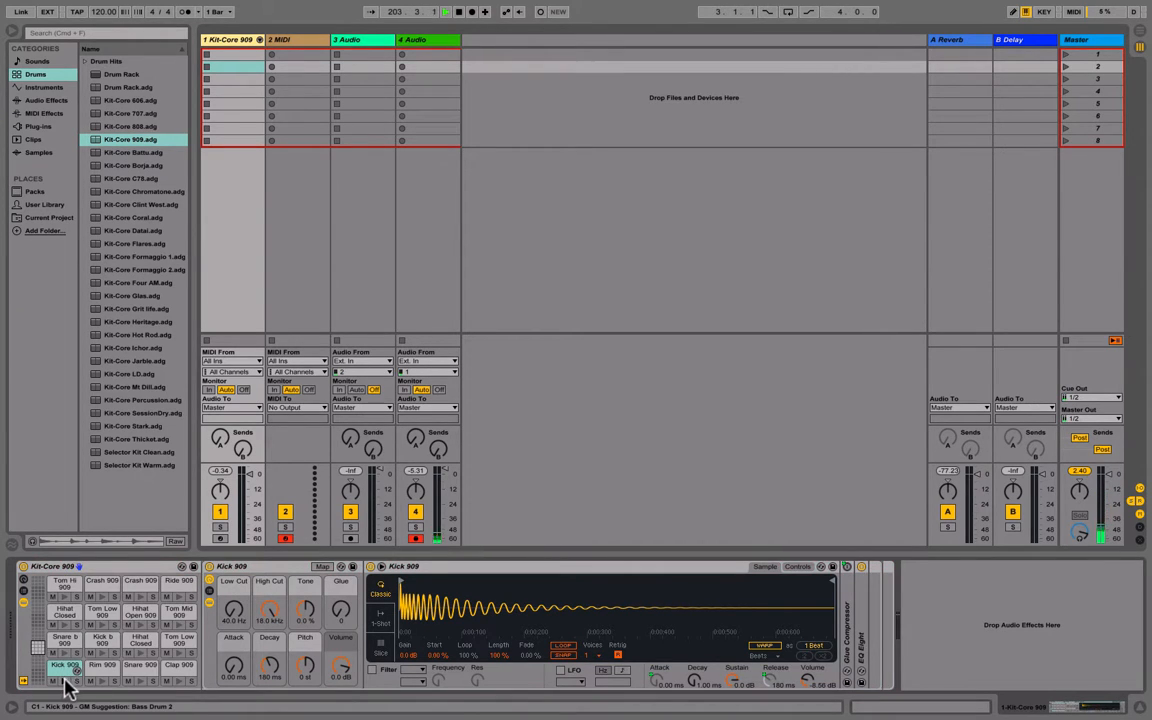
click(63, 681)
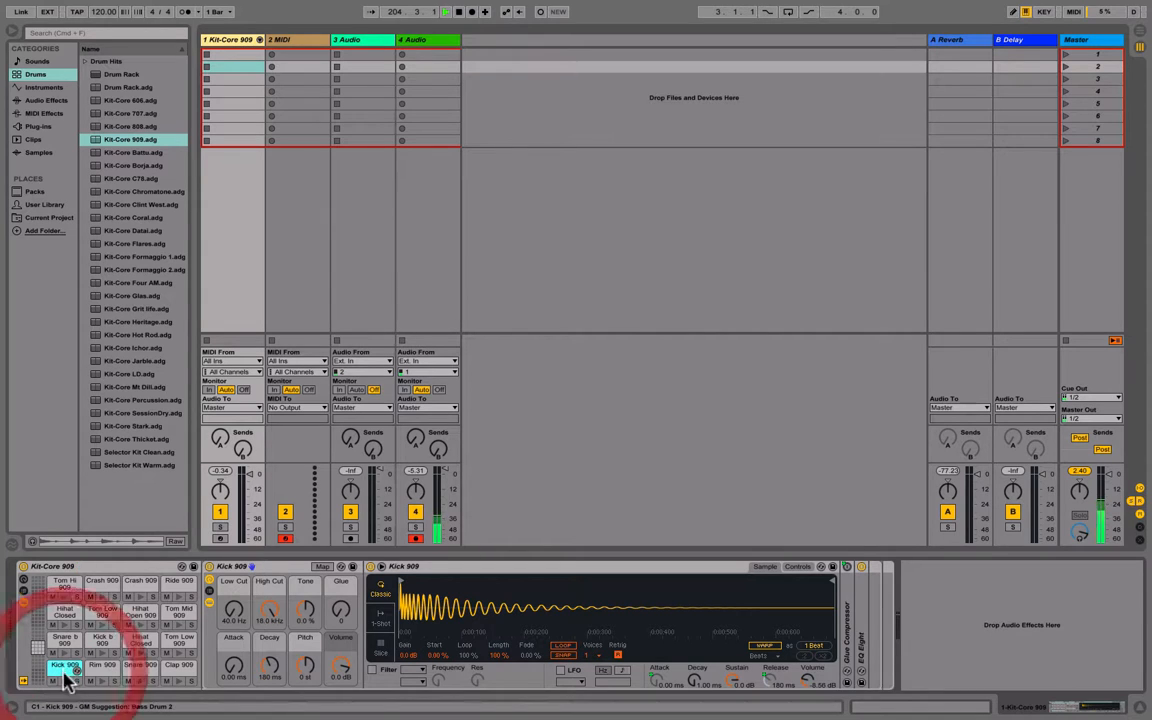
click(104, 681)
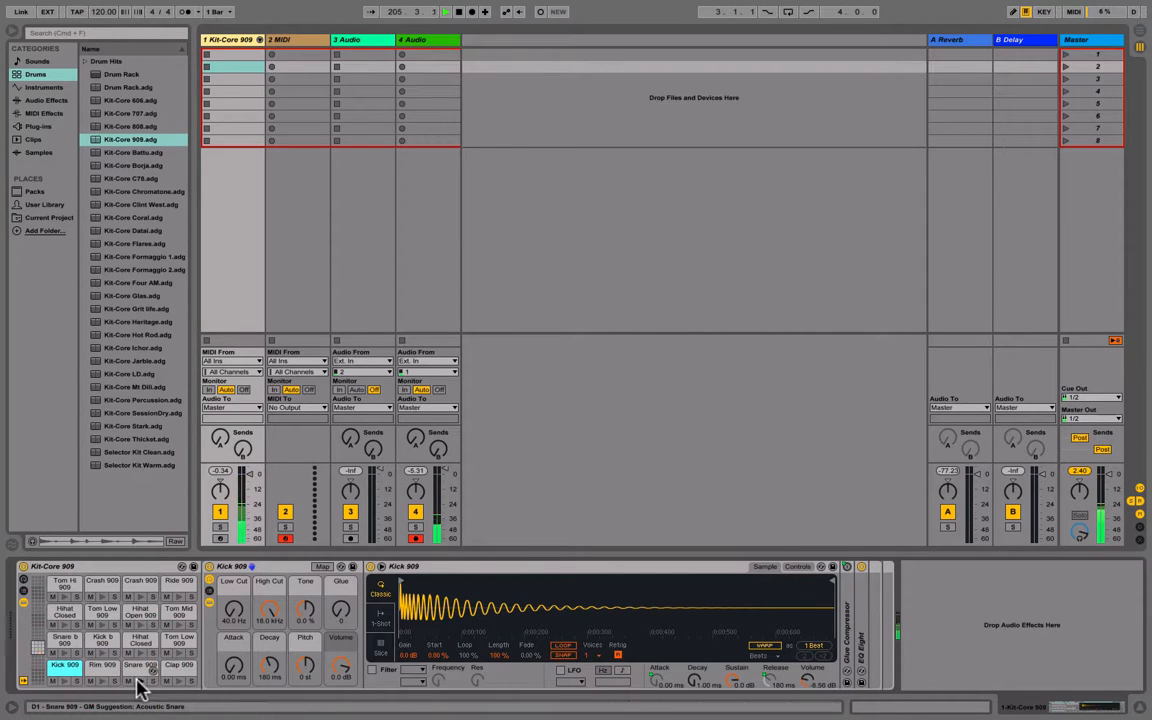
click(139, 681)
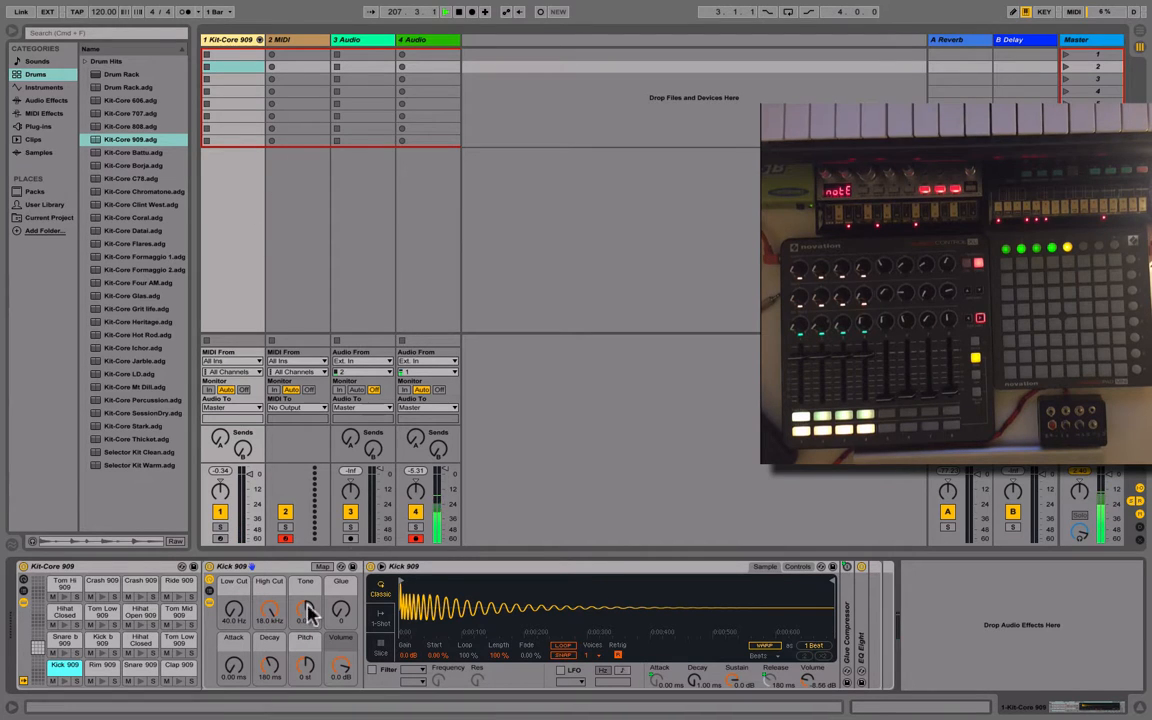
Create an empty MIDI clip in the first clip slot of the Kit-Core 909 track
click(233, 56)
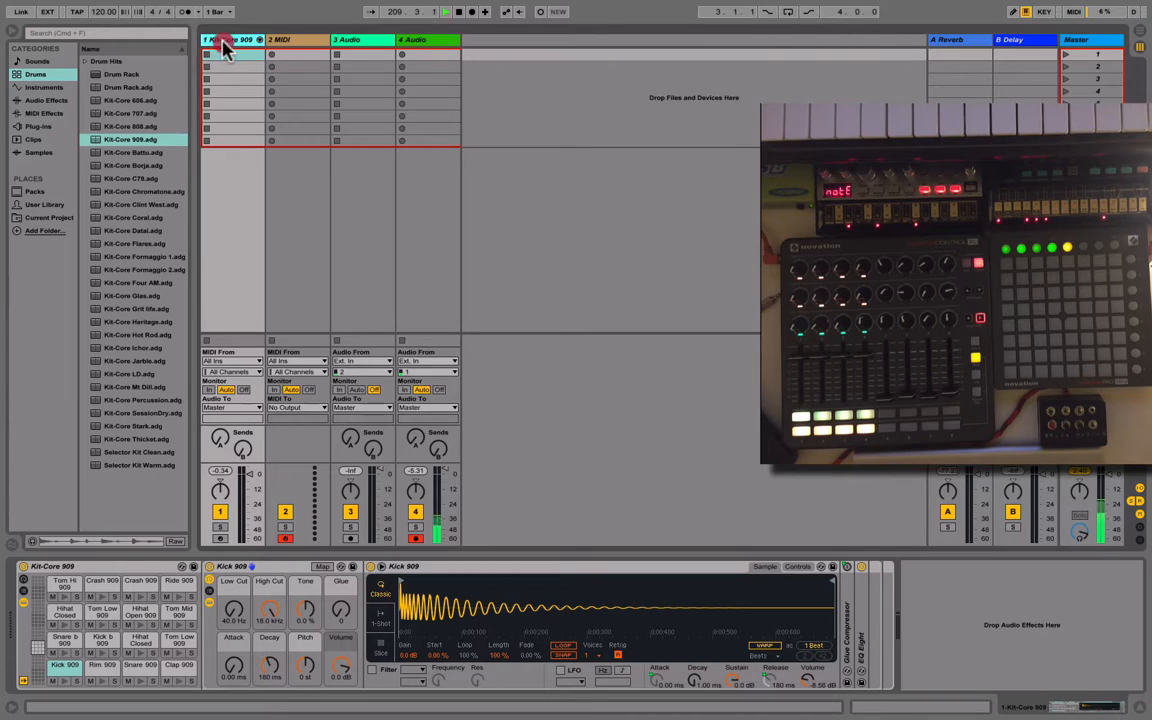
click(220, 41)
double_click(225, 57)
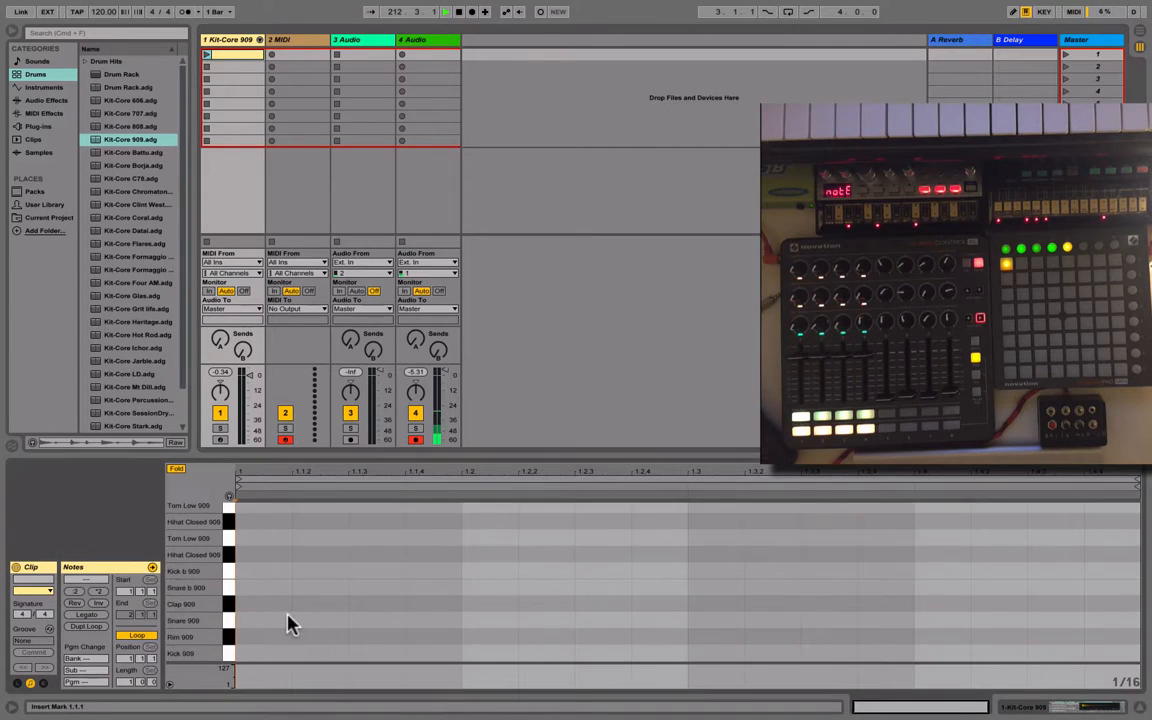
Place 1/16 Kick 909 notes on all four beats of the clip, at 1, 1.2, 1.3 and 1.4
click(208, 568)
scroll(210, 571, down, 3)
double_click(262, 655)
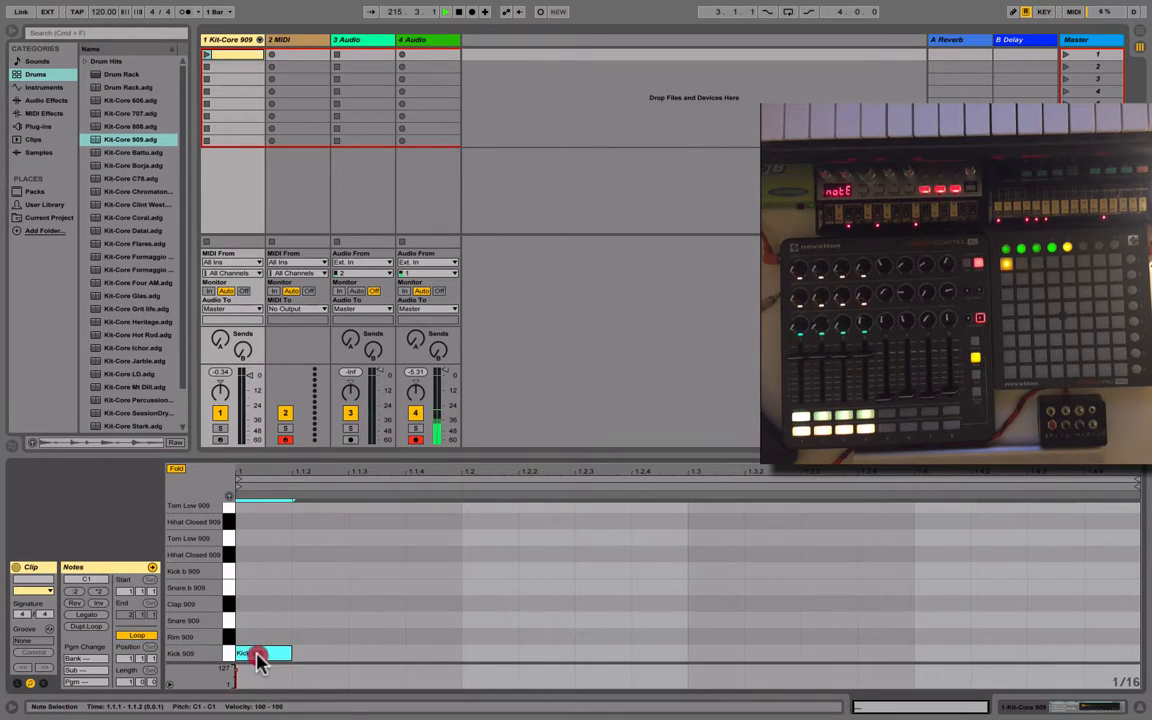
double_click(476, 652)
double_click(714, 651)
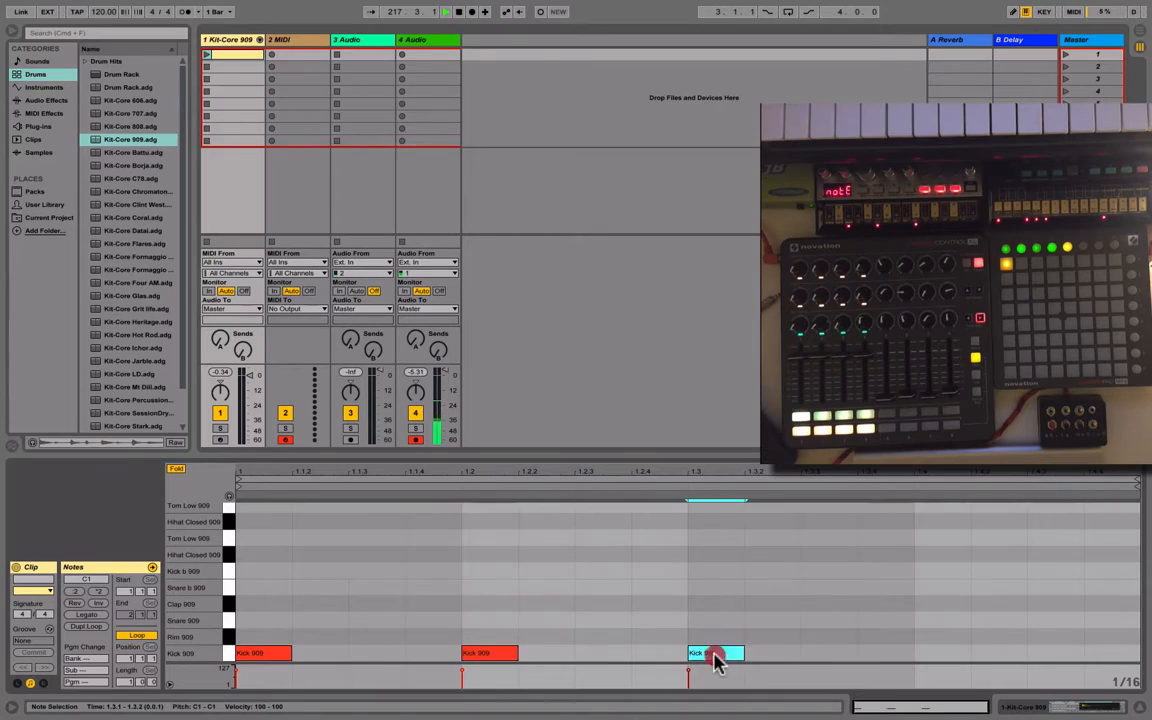
double_click(926, 652)
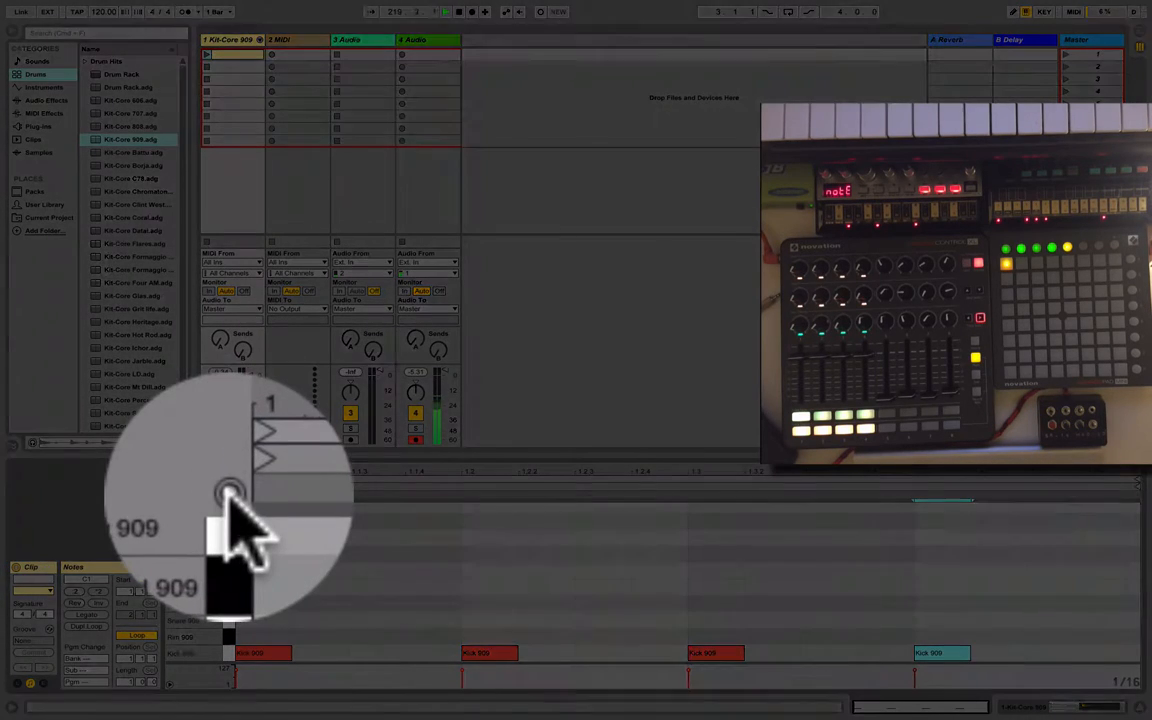
Turn on note preview and place 1/16 Snare 909 notes on beats 1.2 and 1.4 of the clip
click(229, 496)
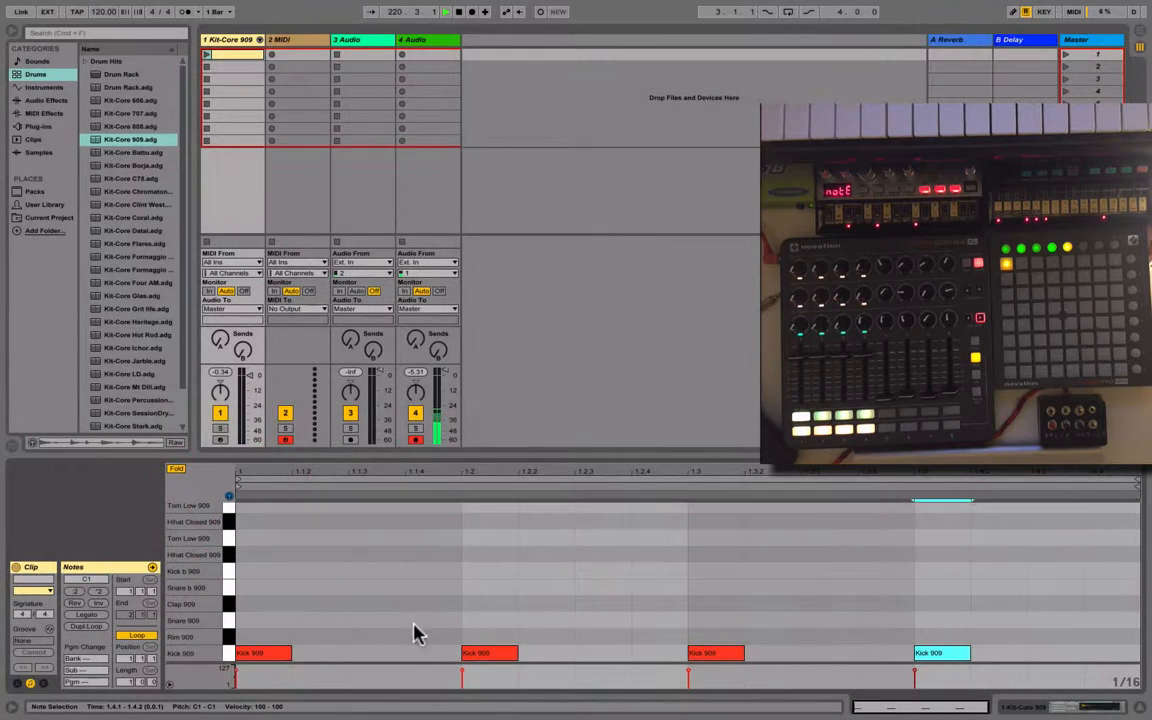
double_click(488, 621)
double_click(930, 621)
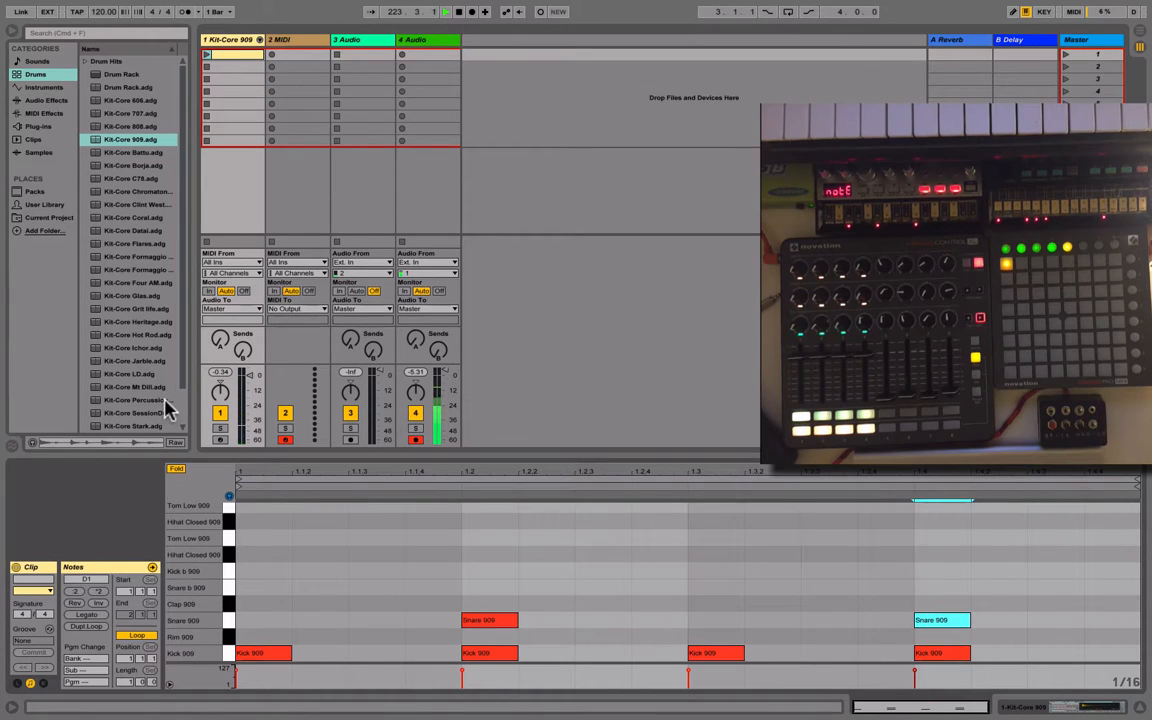
Launch the drum clip and add 1/16 Hihat Closed 909 notes on the off-beats at 1.1.3, 1.2.3, 1.3.3 and 1.4.3
click(206, 55)
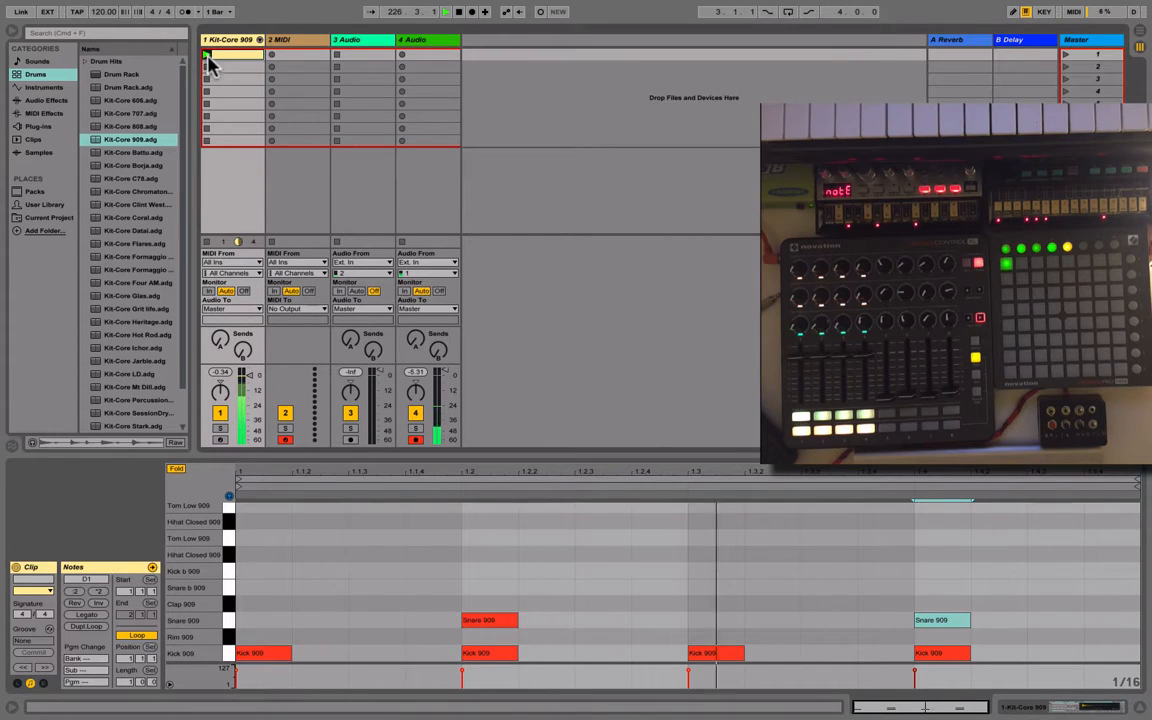
double_click(365, 556)
double_click(595, 557)
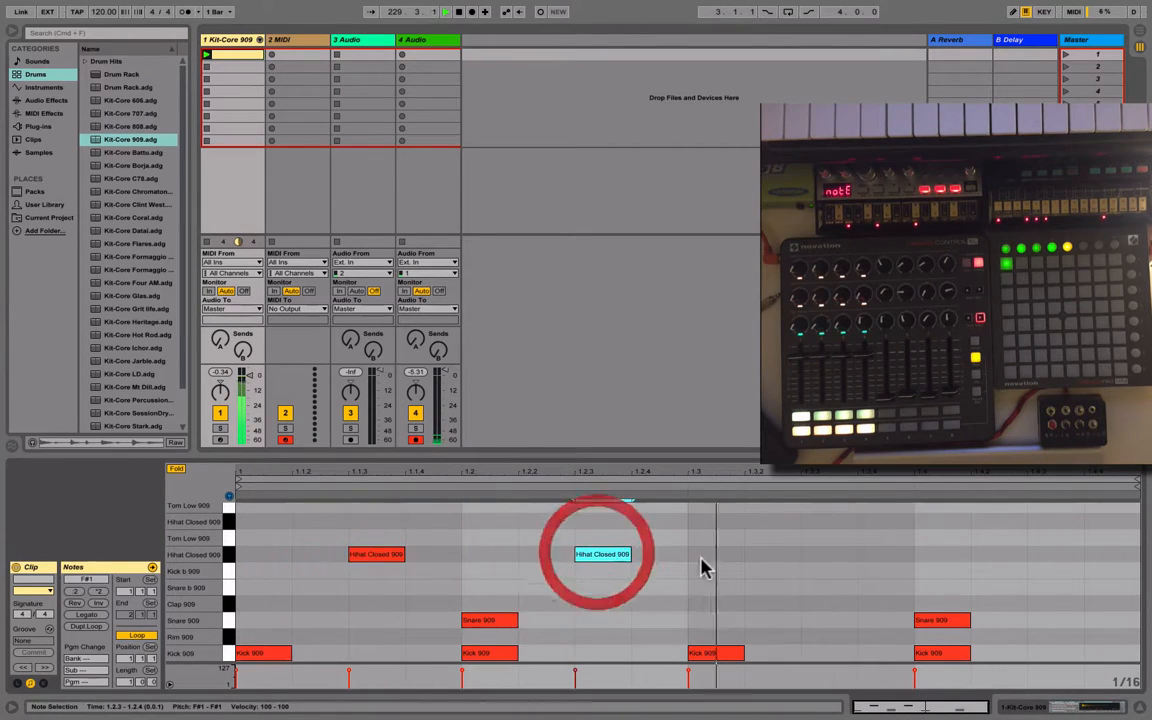
double_click(835, 557)
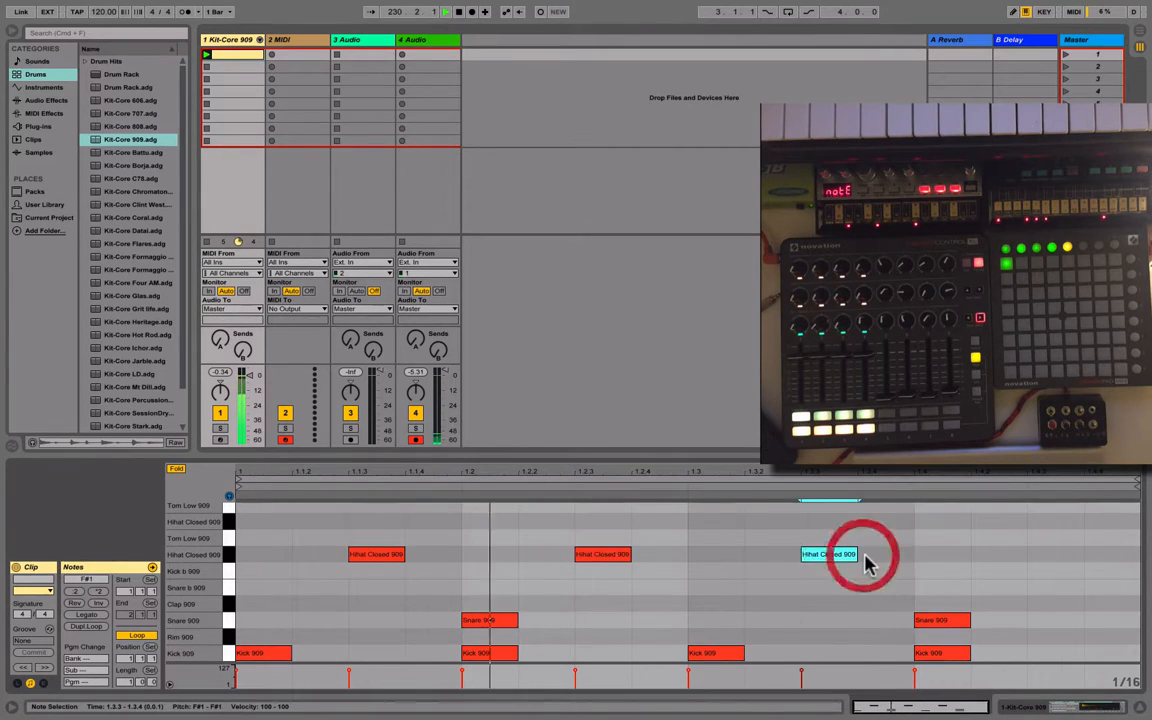
click(1050, 561)
double_click(1043, 558)
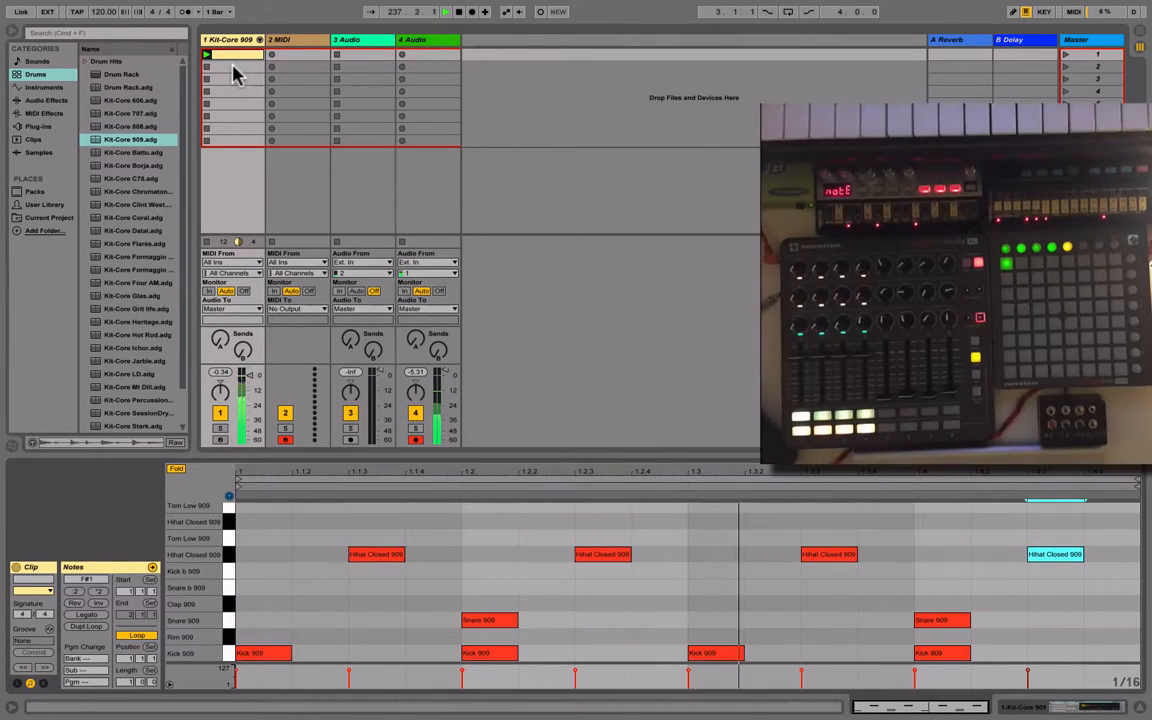
Stop playback and duplicate the first drum clip into the second slot of the Kit-Core 909 track
key(space)
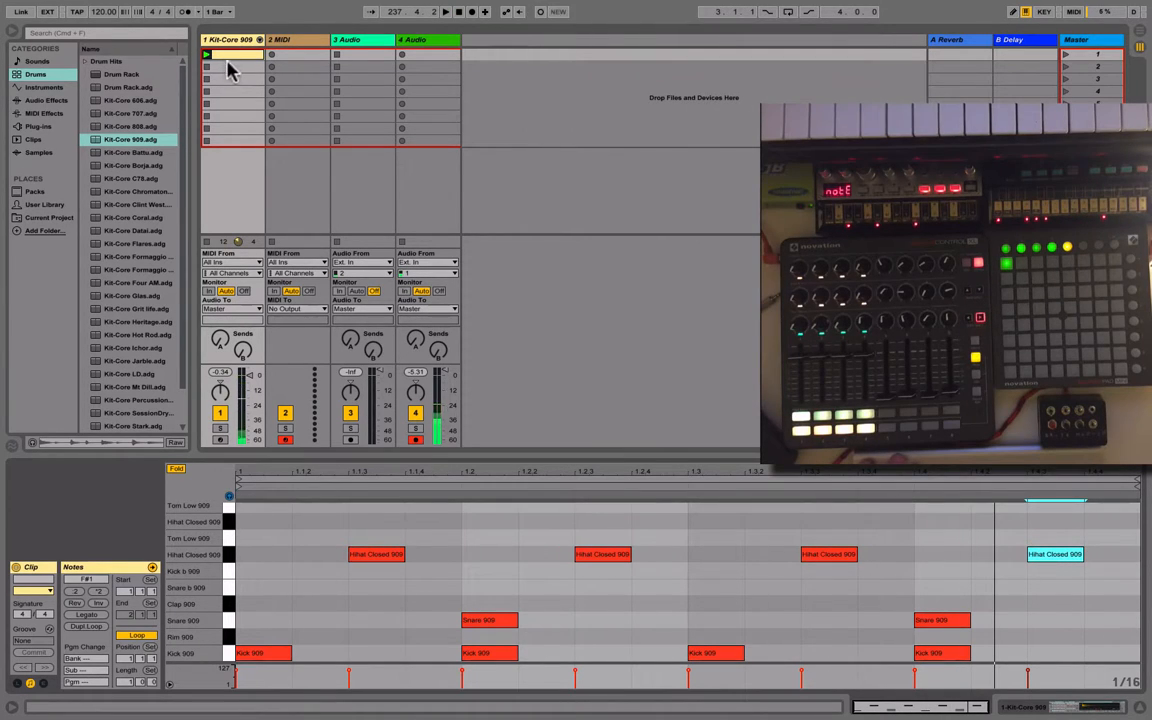
click(227, 60)
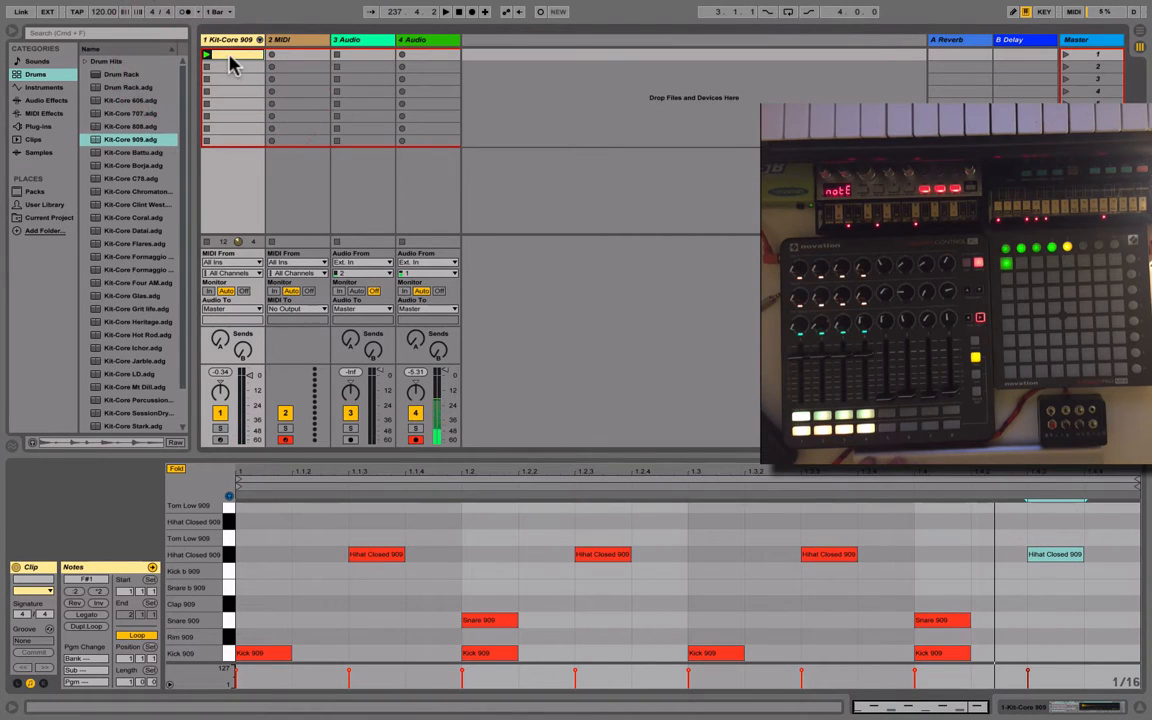
key(alt)
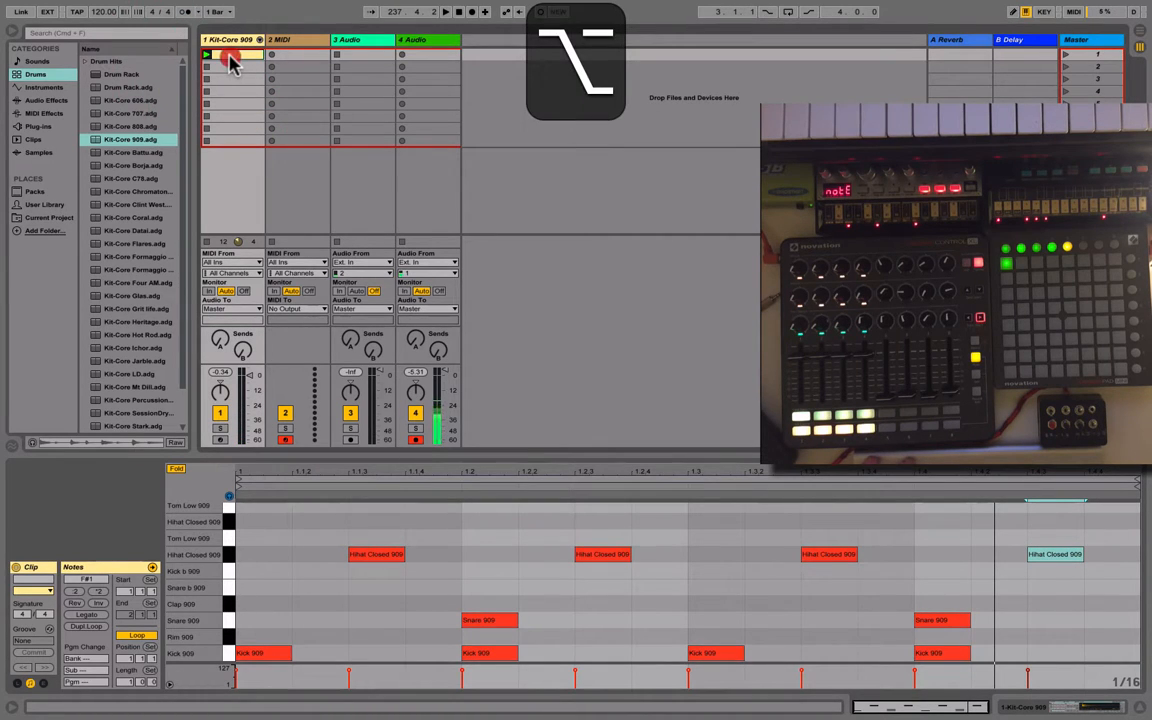
drag(230, 72, 230, 76)
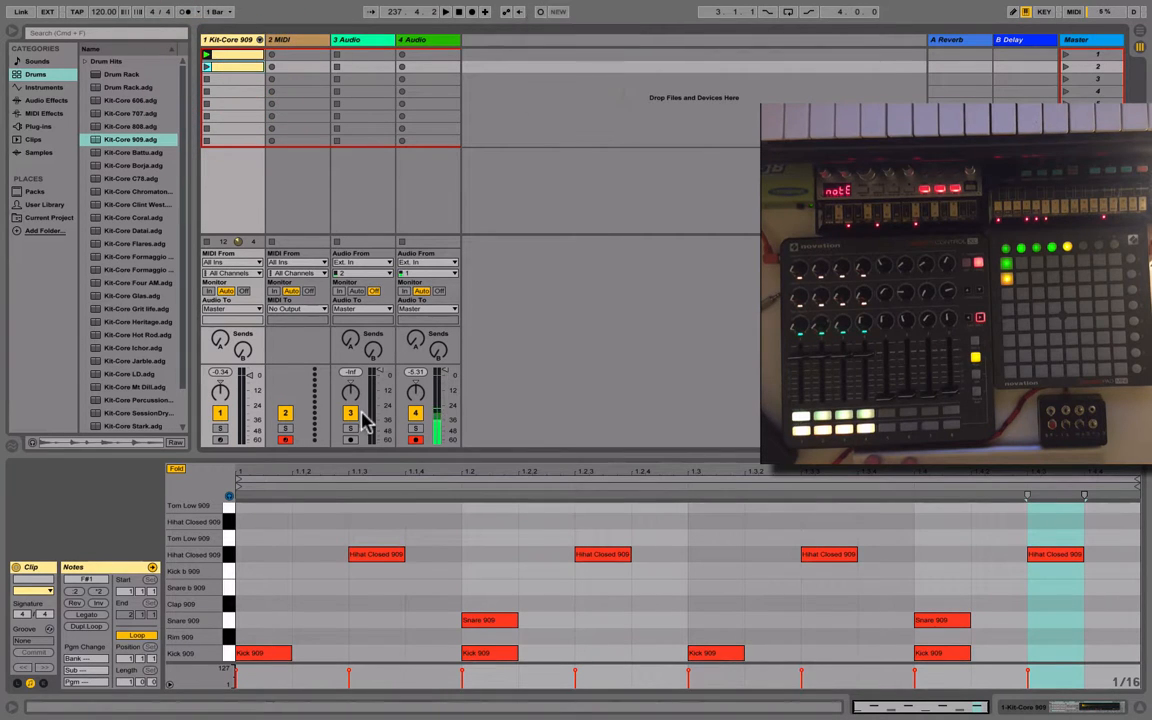
Move the copy's four Hihat Closed 909 notes onto beats 1, 1.2, 1.3 and 1.4, and stop playback after listening
drag(378, 535, 1040, 580)
drag(373, 560, 283, 563)
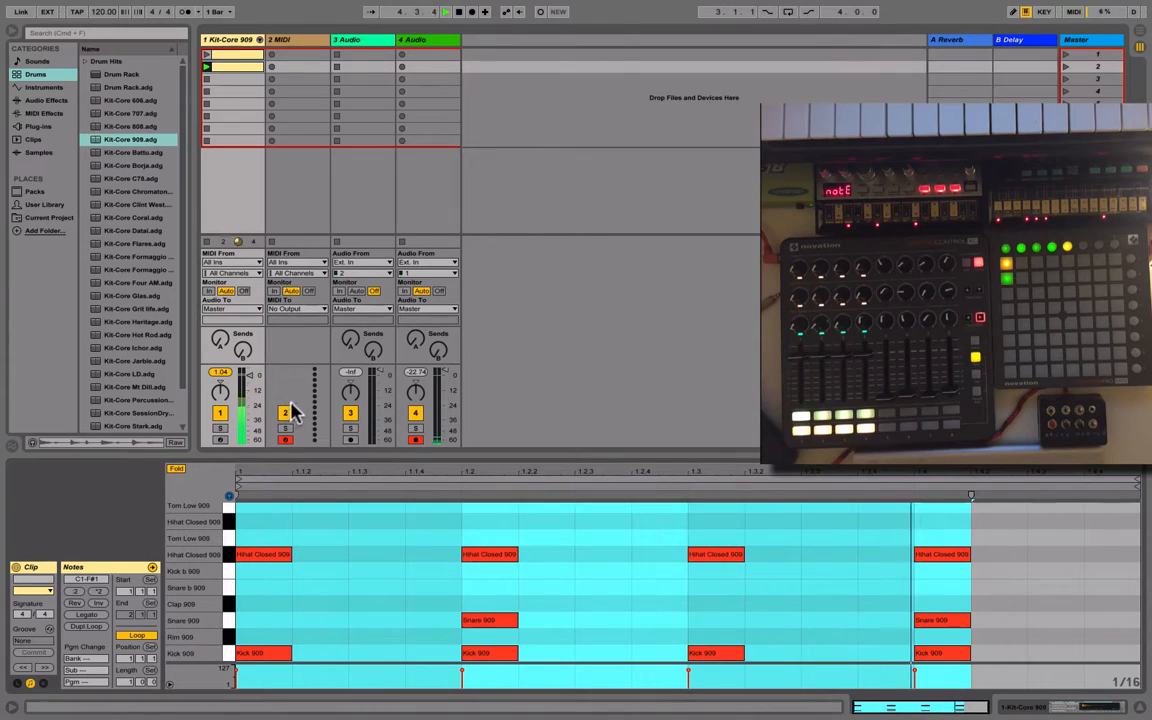
key(space)
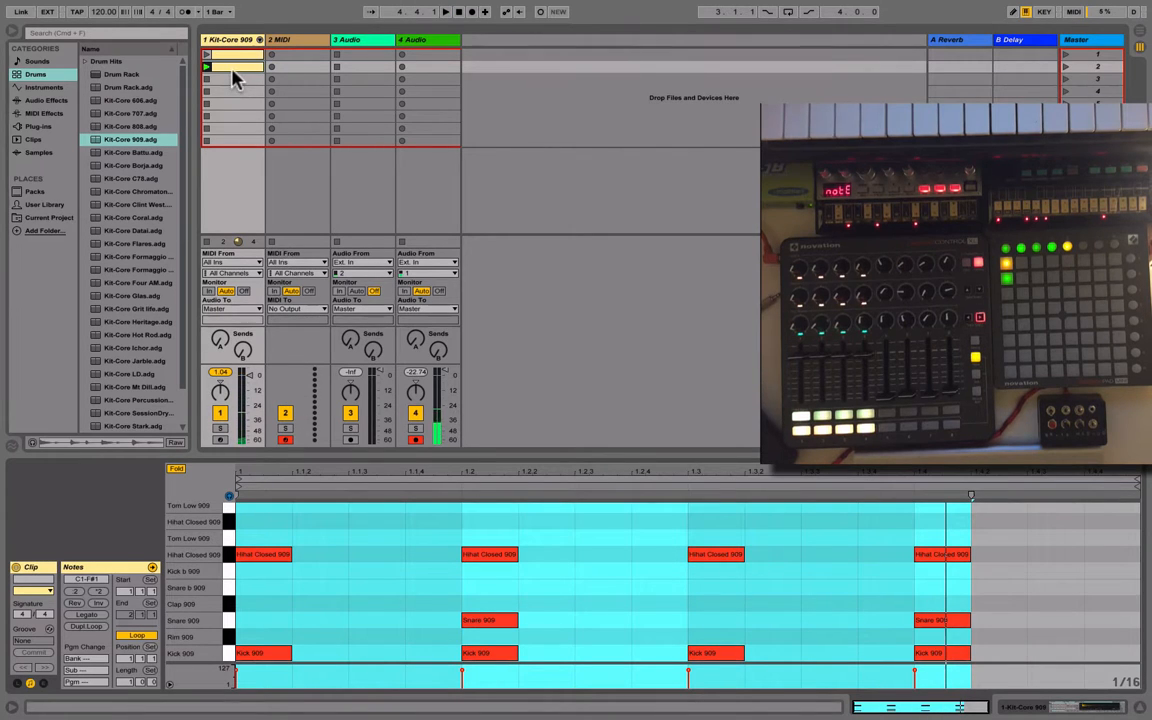
Duplicate the second drum clip into the third slot and move its hi-hats to Hihat Open 909 at 1.1.3, 1.2.3, 1.3.3 and 1.4.3
drag(231, 71, 230, 80)
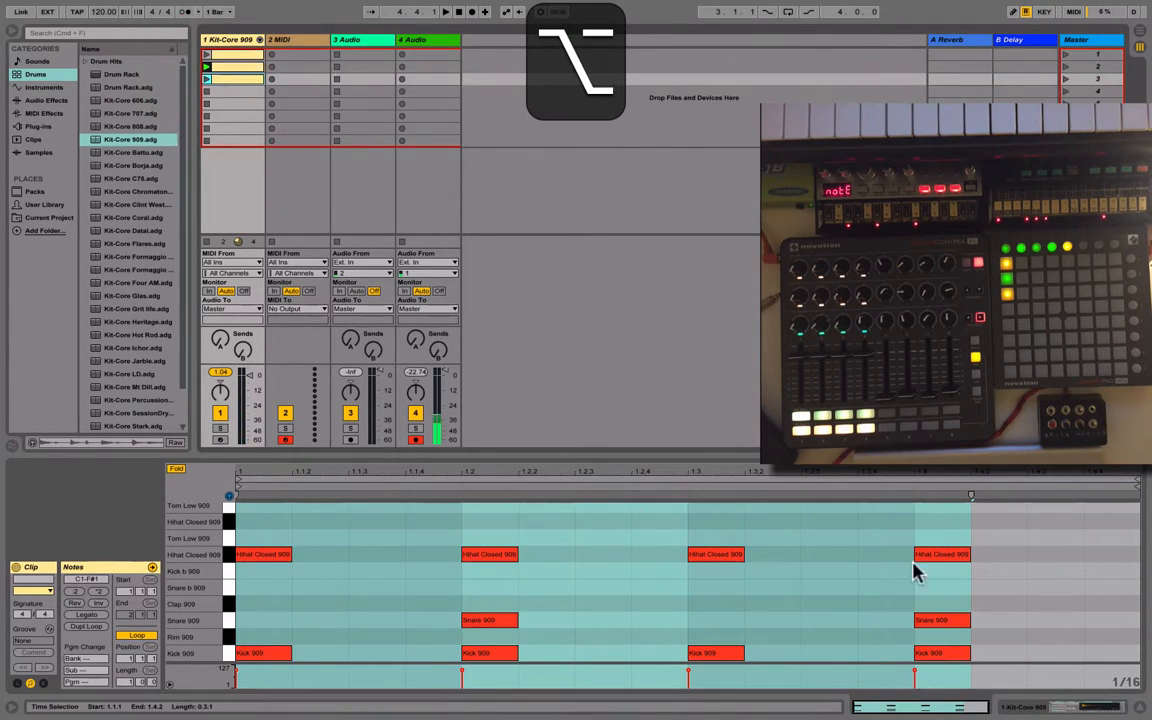
drag(985, 575, 375, 513)
click(375, 513)
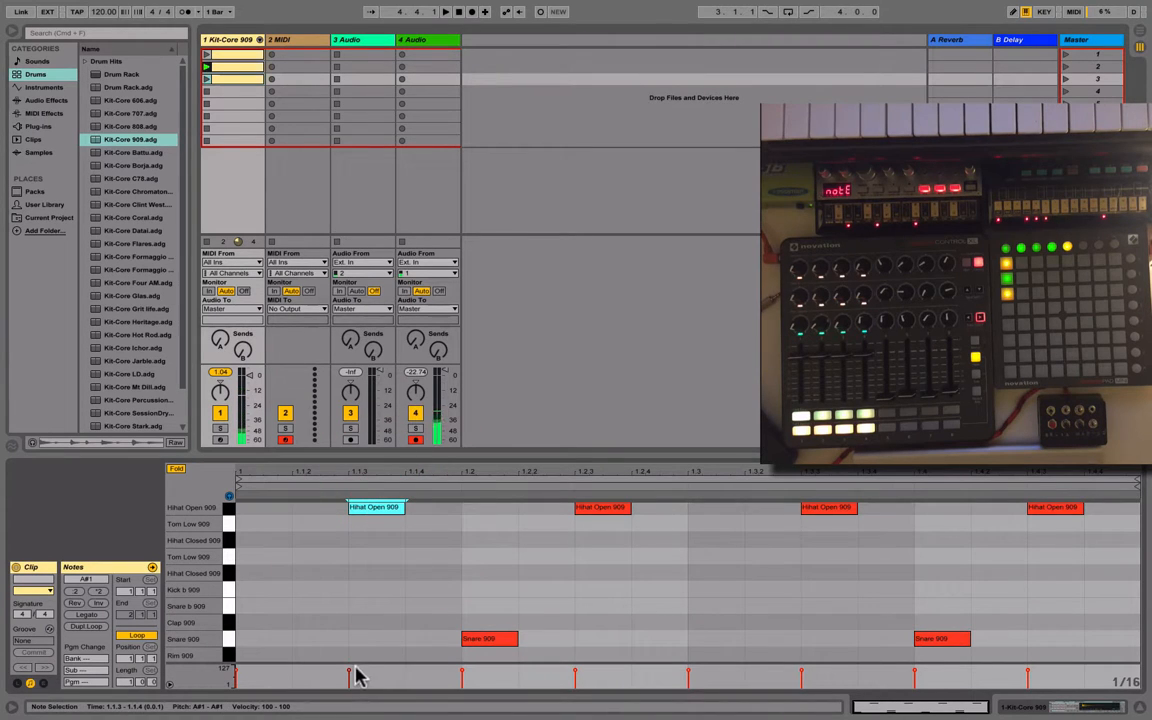
Lower the velocity of all four Hihat Open 909 notes to about 28, switching note preview off and on again
drag(1107, 560, 373, 501)
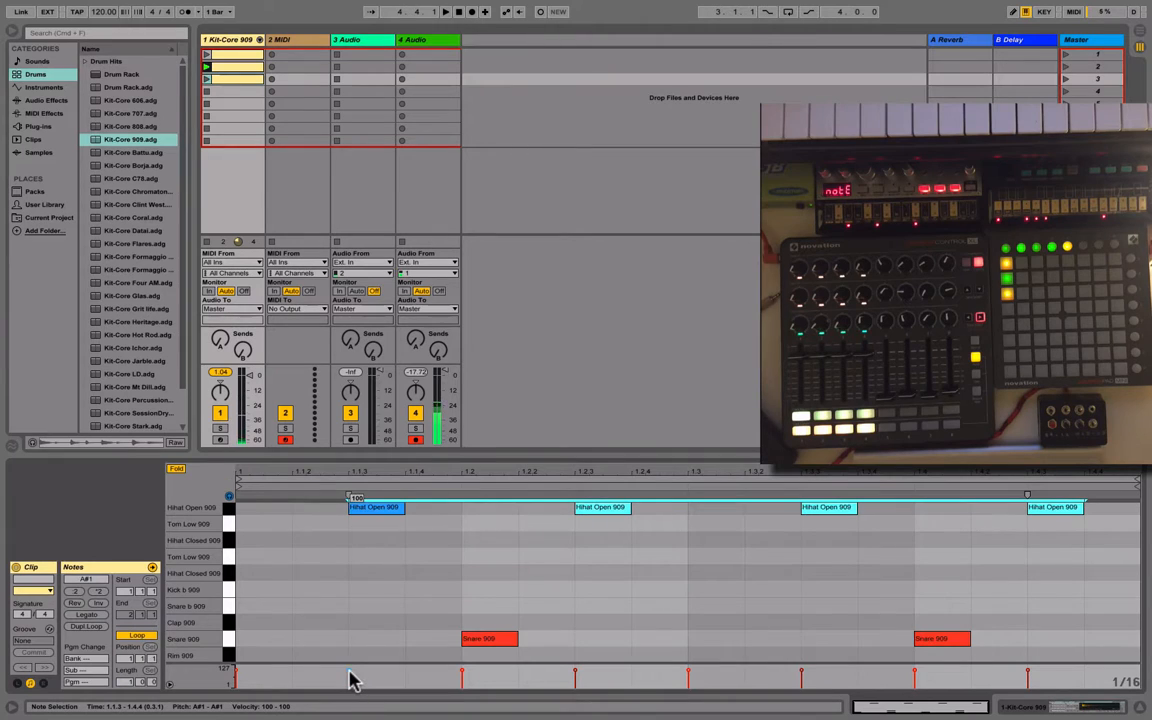
drag(349, 671, 349, 671)
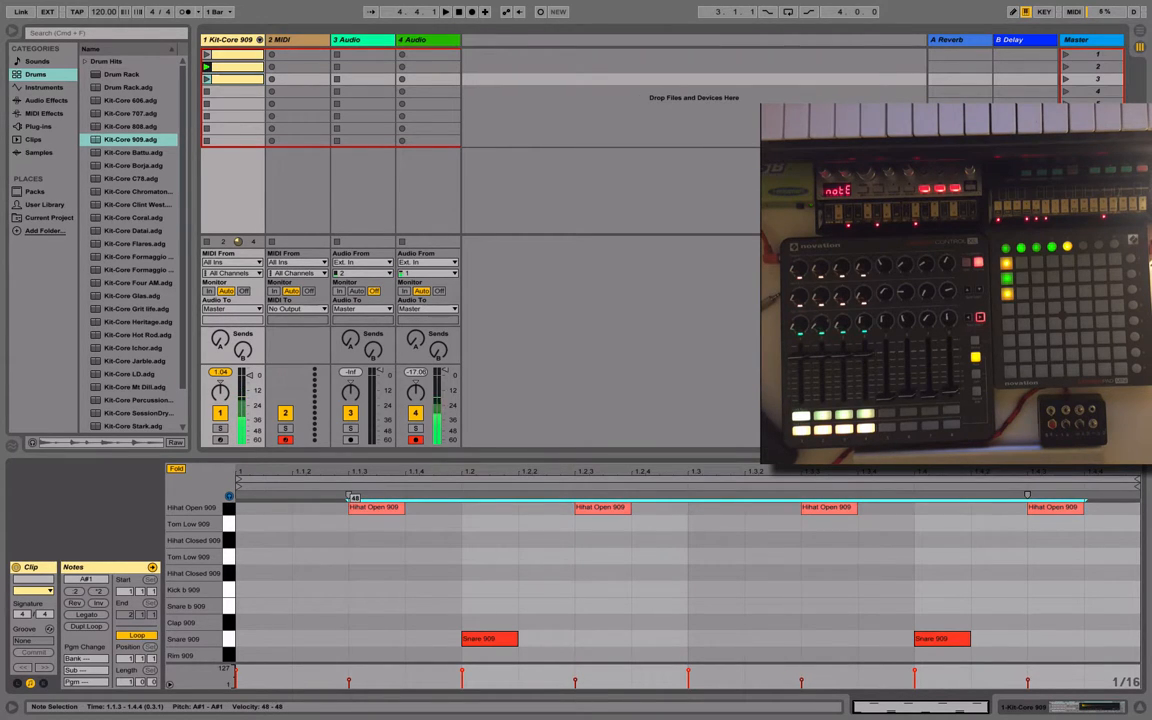
mouse_move(349, 671)
mouse_down()
mouse_move(349, 697)
mouse_move(349, 684)
mouse_up()
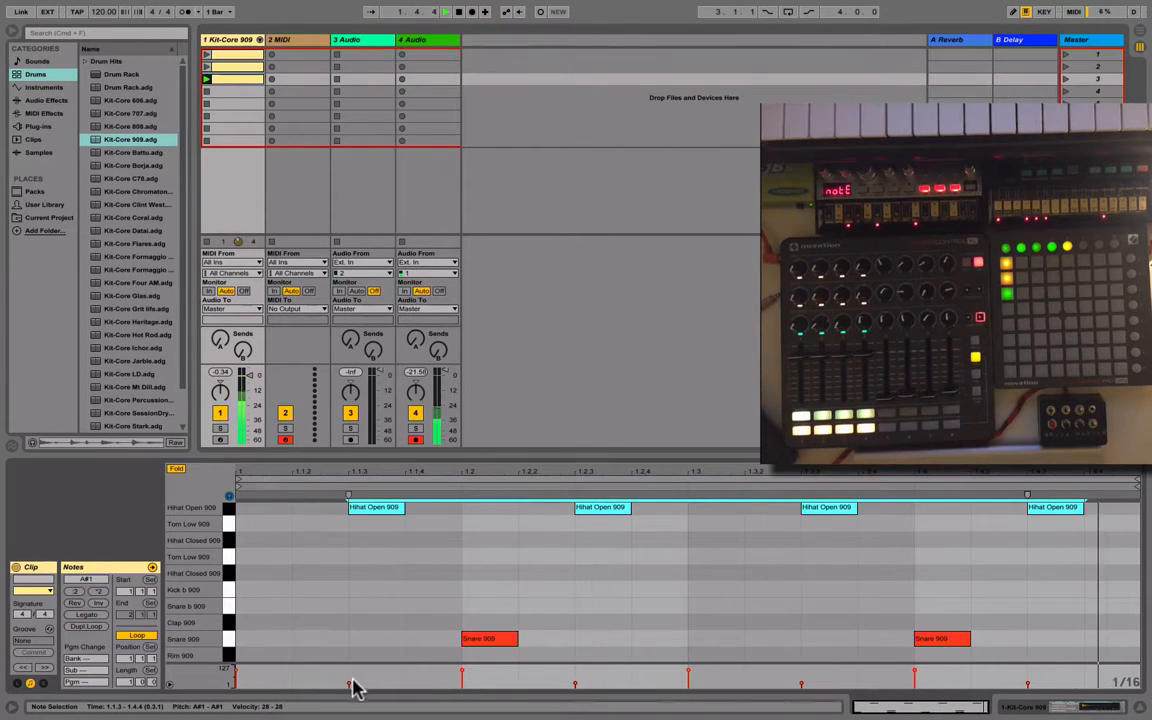
drag(350, 682, 350, 682)
click(236, 512)
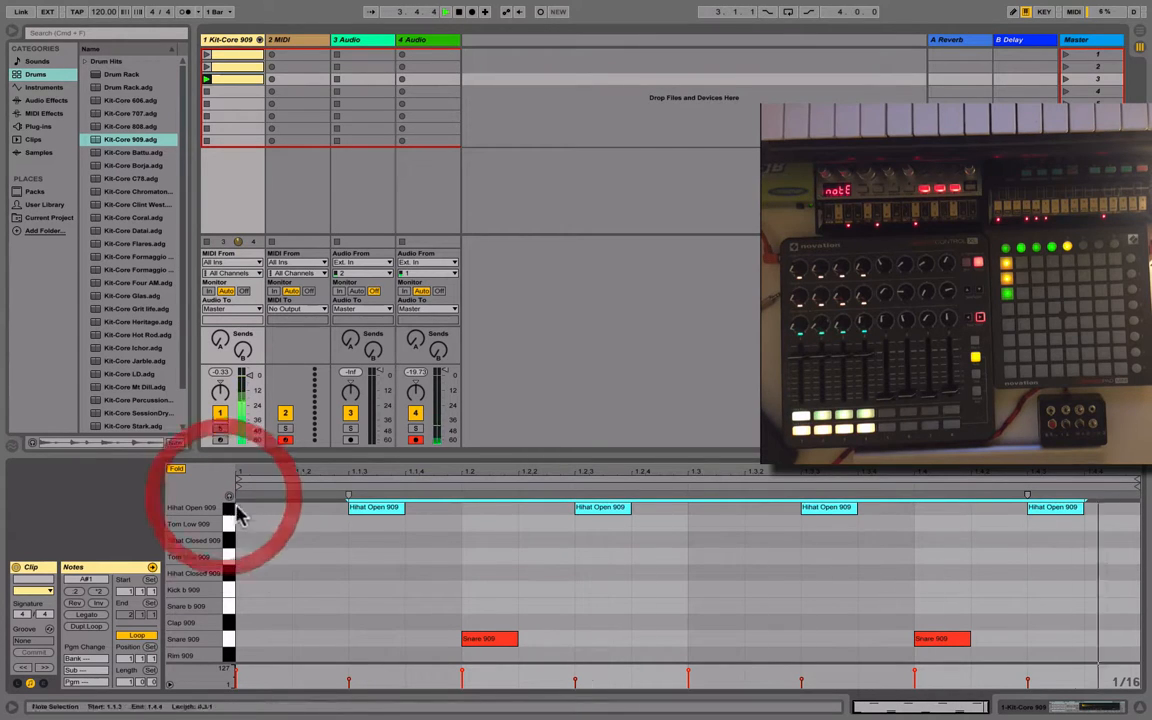
drag(350, 682, 350, 680)
click(229, 497)
scroll(254, 505, down, 1)
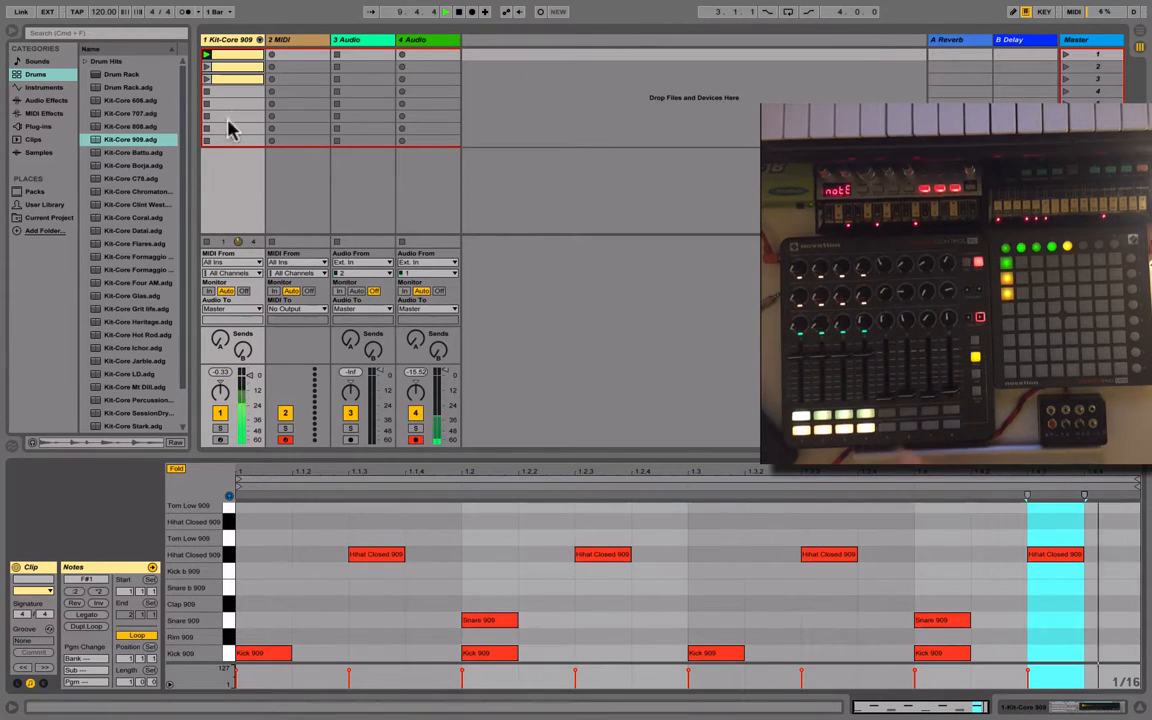
Stop playback and load the Sub808Bass.adv preset from the Bass sounds onto the 2 MIDI track
key(space)
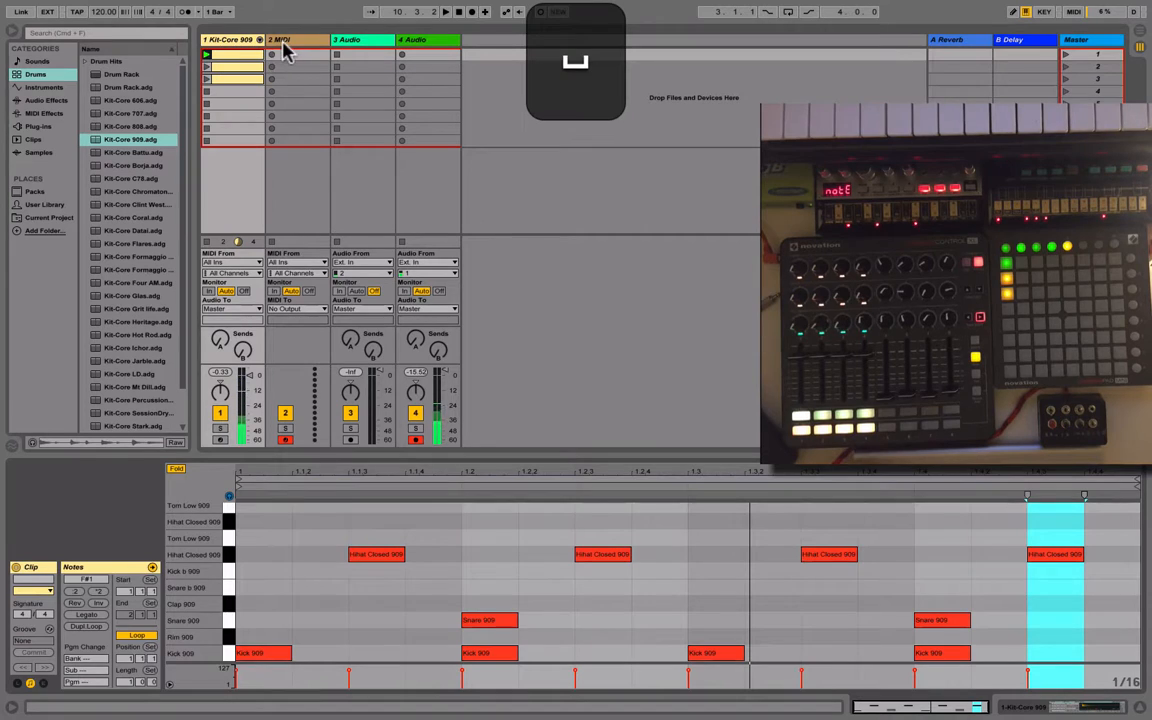
click(285, 52)
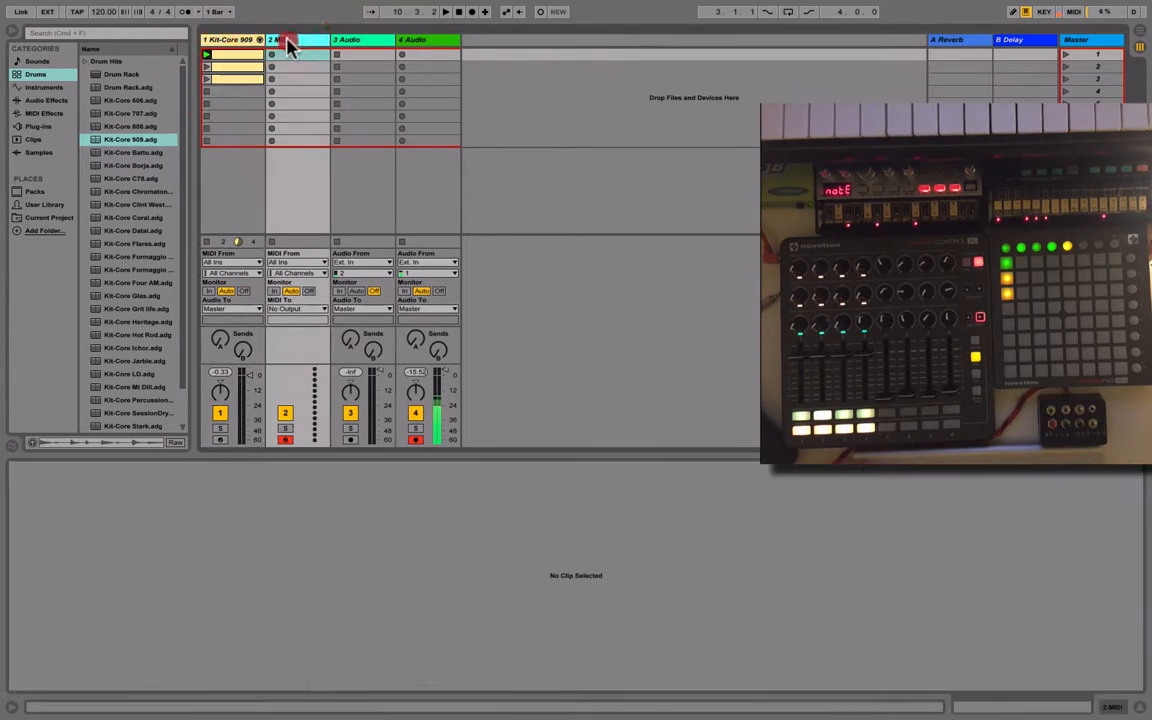
click(38, 62)
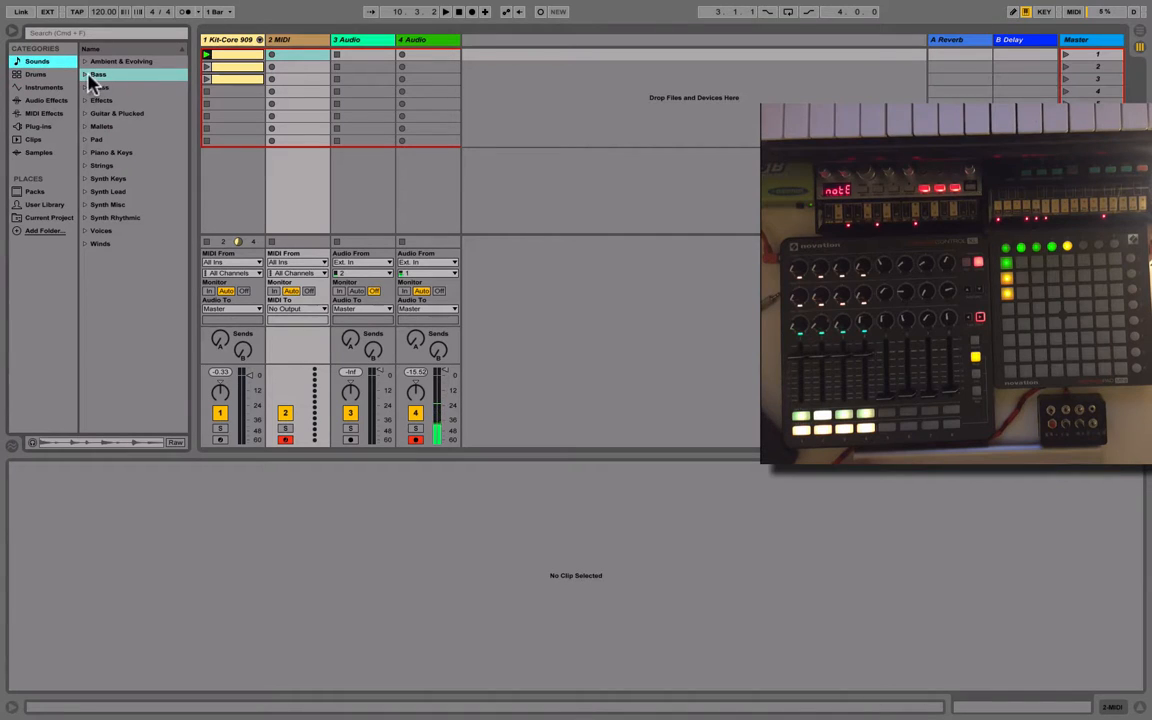
click(86, 76)
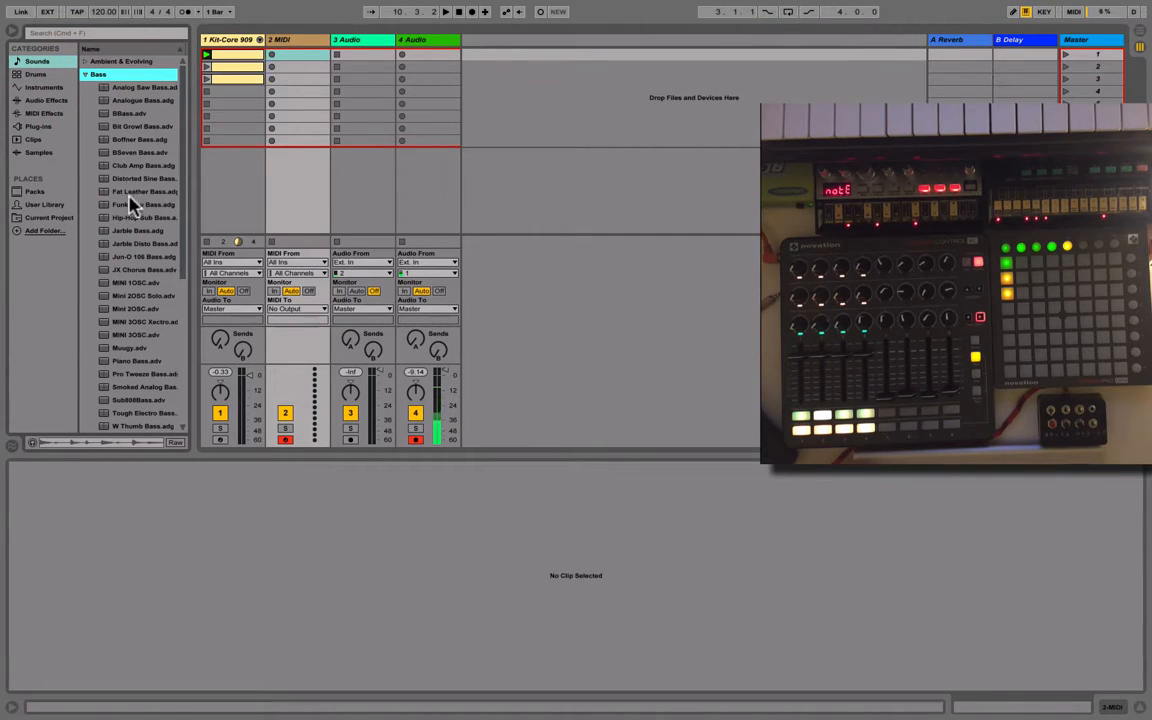
mouse_move(180, 211)
mouse_down()
mouse_move(180, 262)
mouse_move(167, 270)
mouse_up()
click(160, 299)
double_click(160, 300)
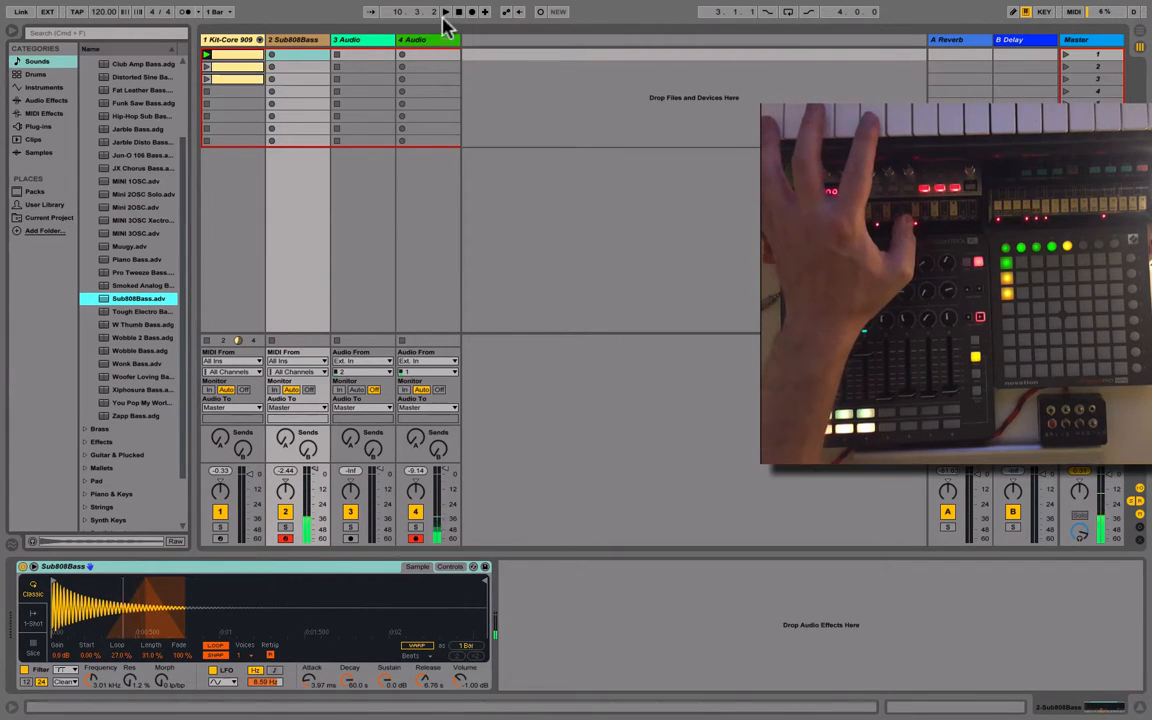
Start playback and toggle the bass track's record arm, leaving the track armed
click(446, 13)
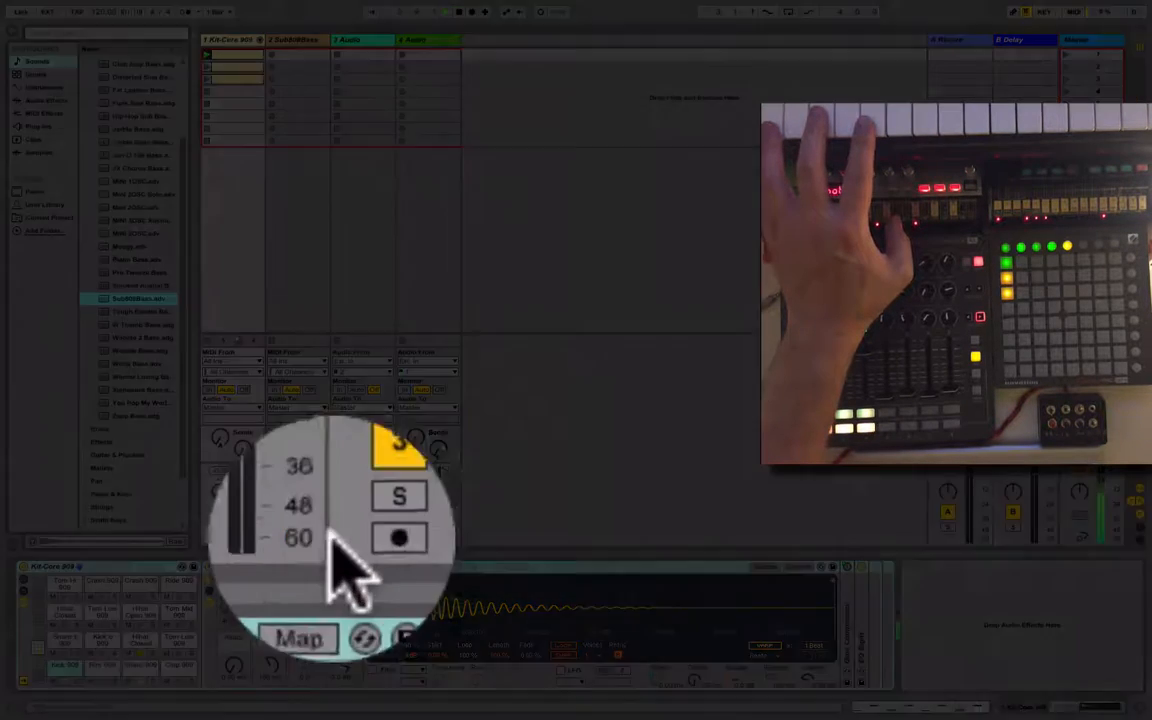
click(290, 532)
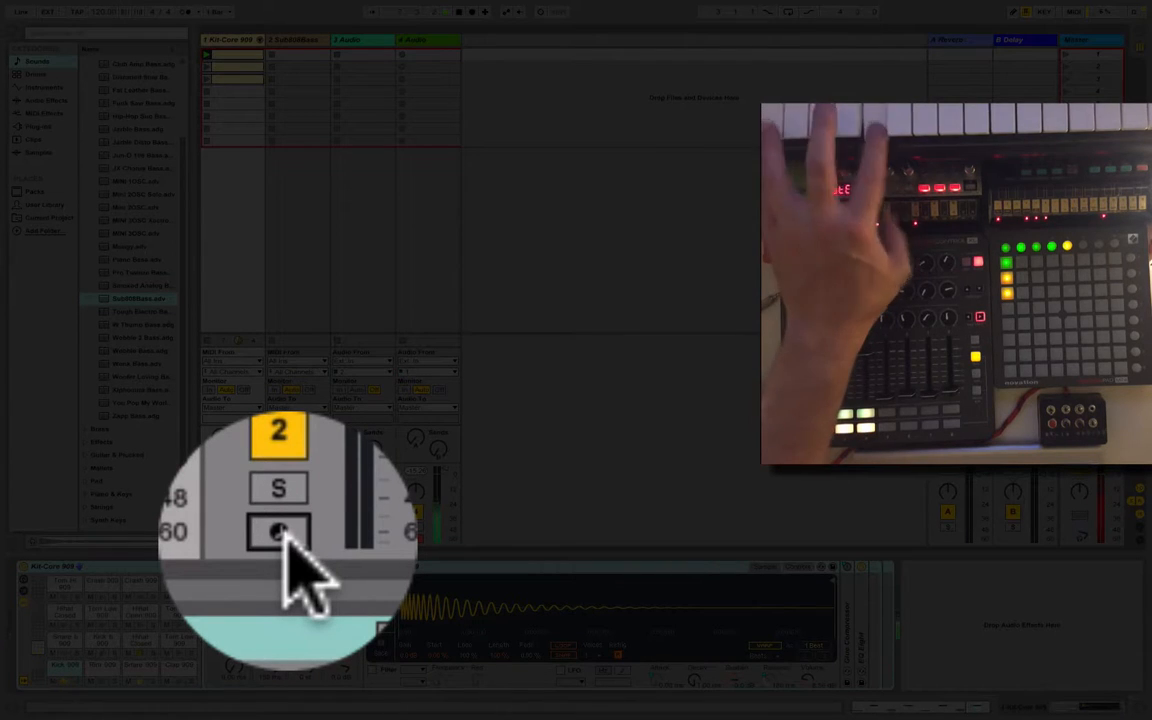
click(288, 535)
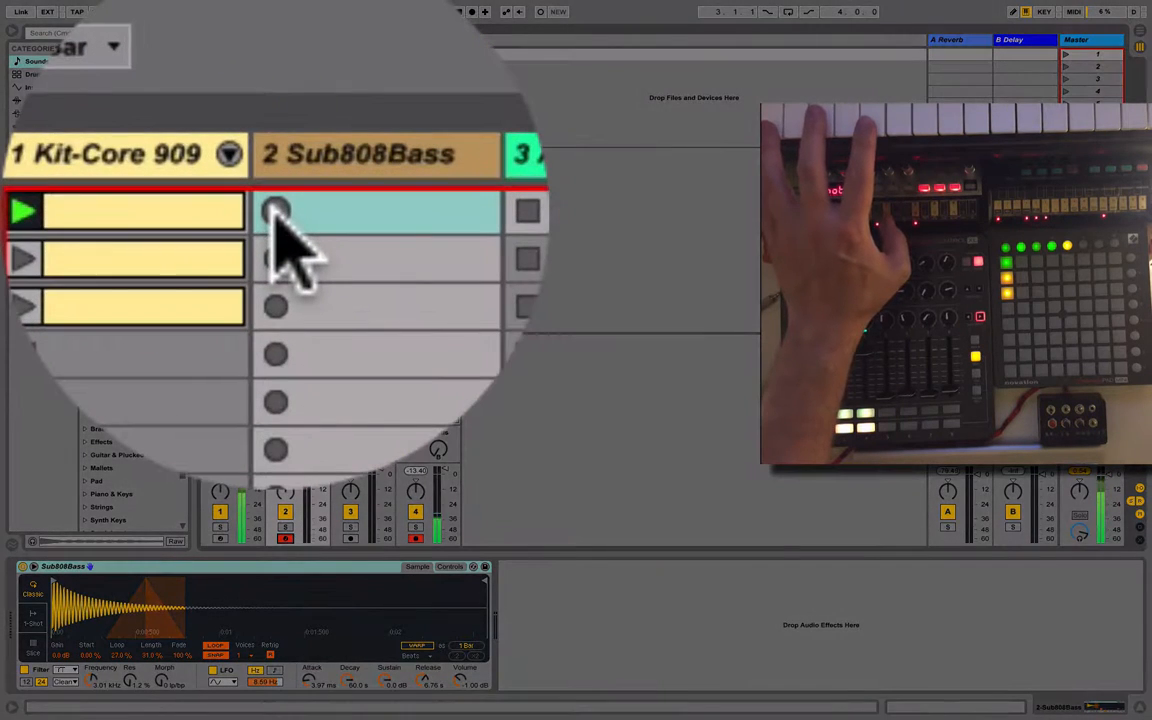
Record a two-bar bass line into the first clip slot of the Sub808Bass track and open the clip's notes
click(276, 212)
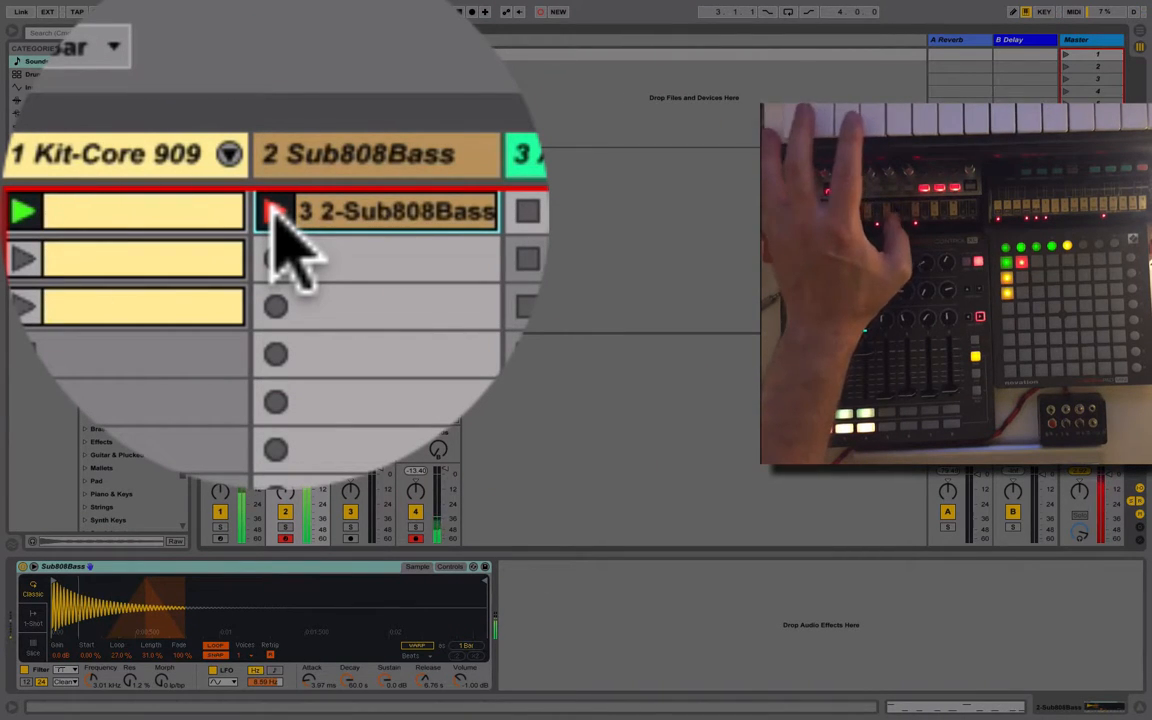
click(276, 212)
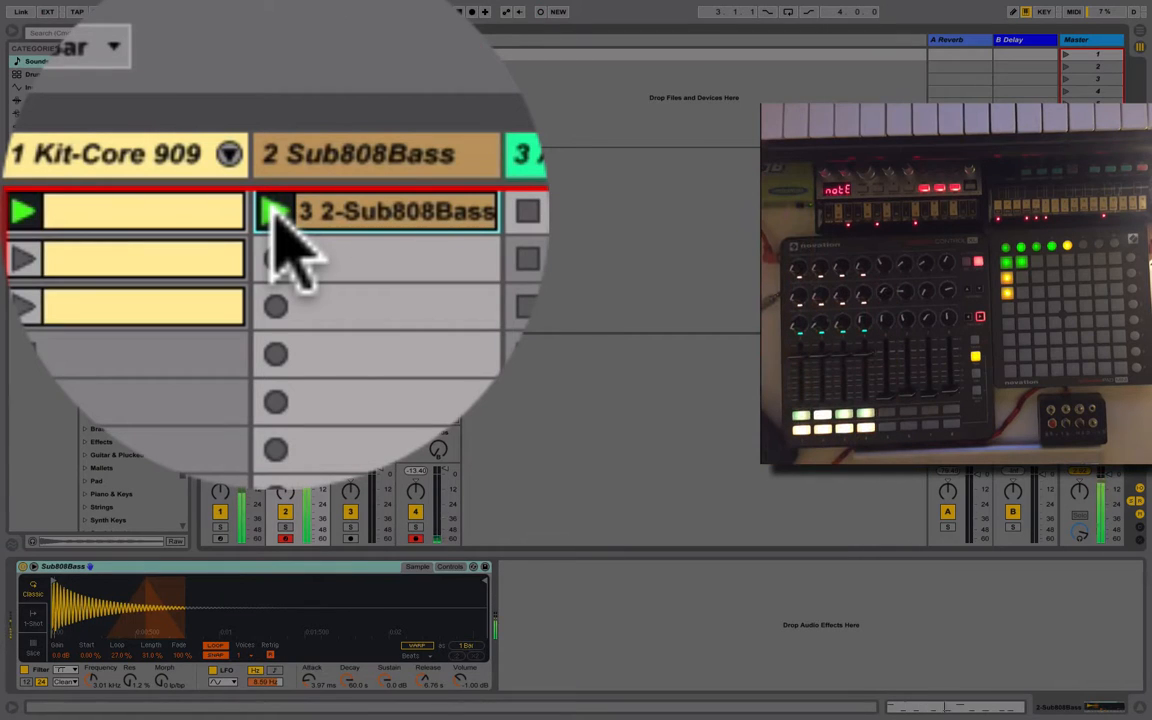
click(300, 212)
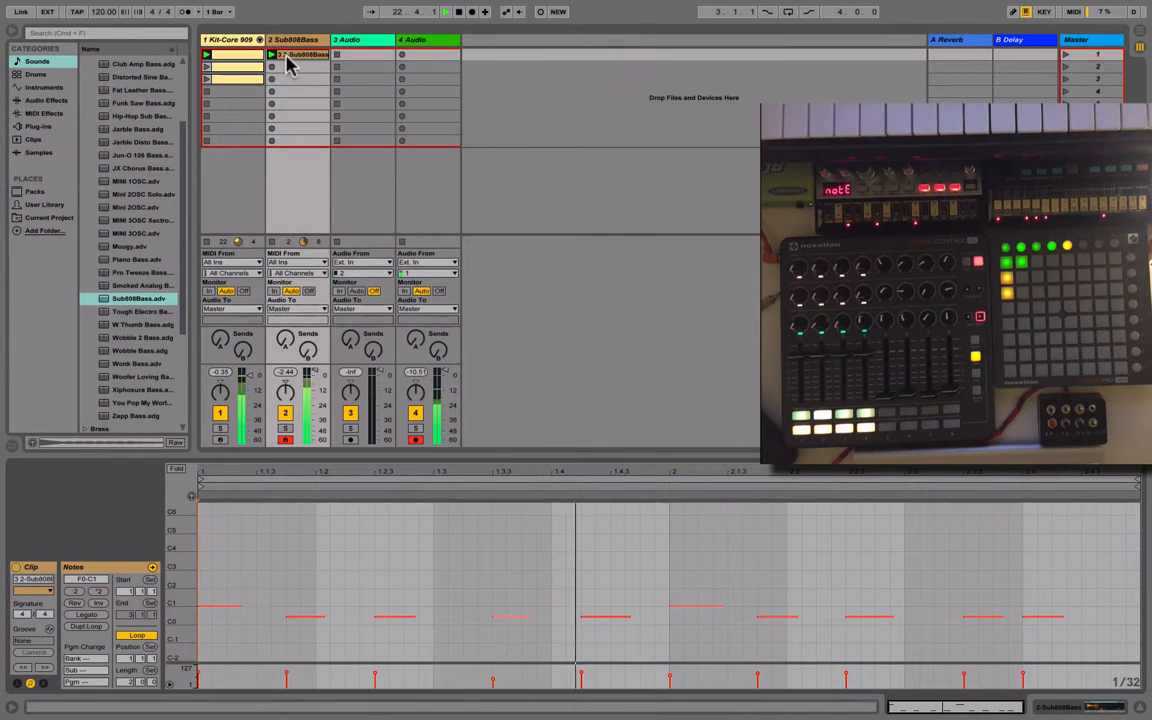
Examine the Record Quantization options without changing the setting
click(145, 8)
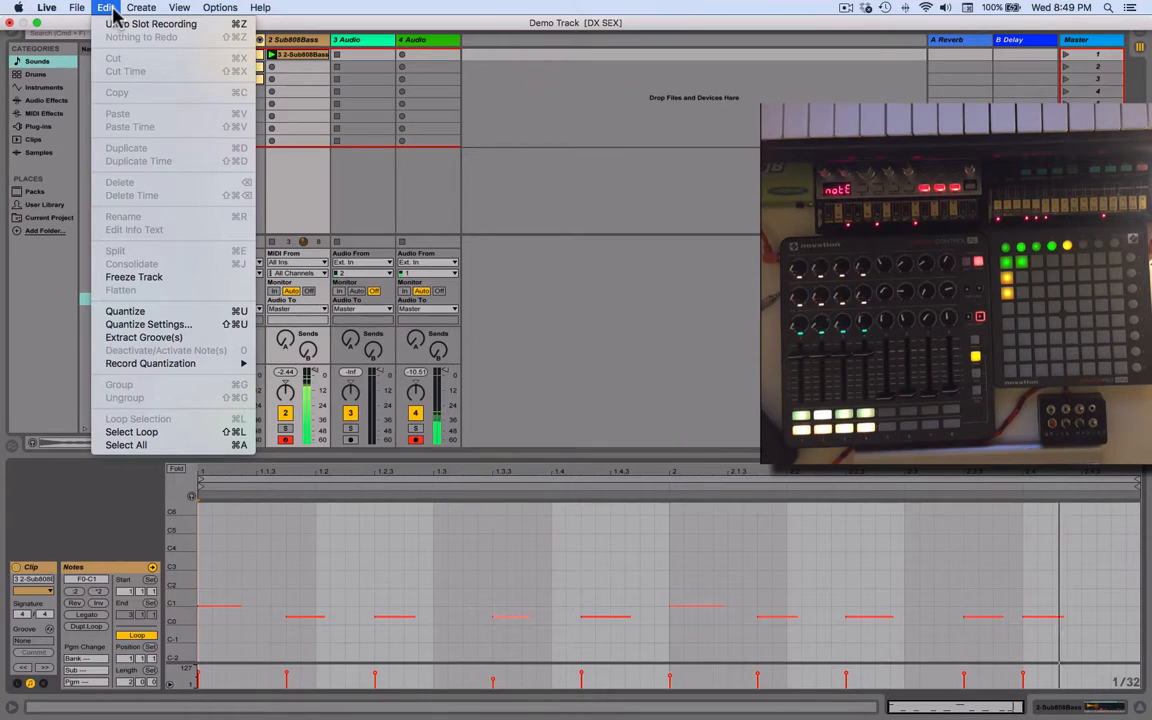
mouse_move(240, 363)
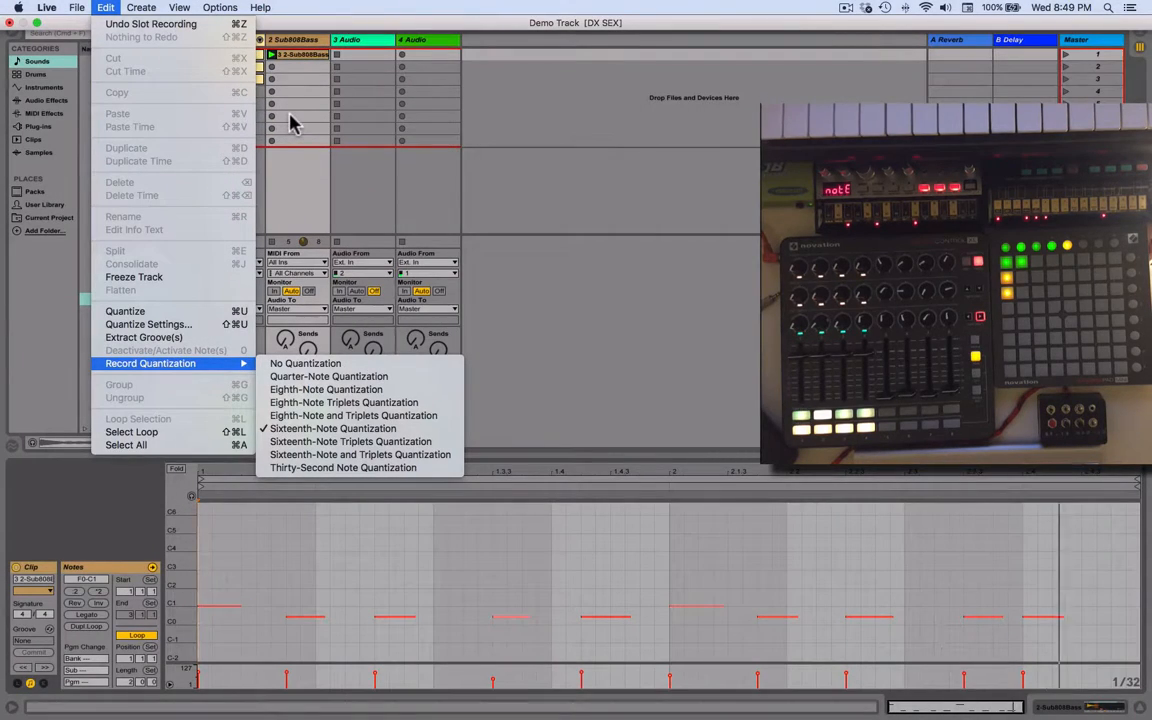
click(291, 74)
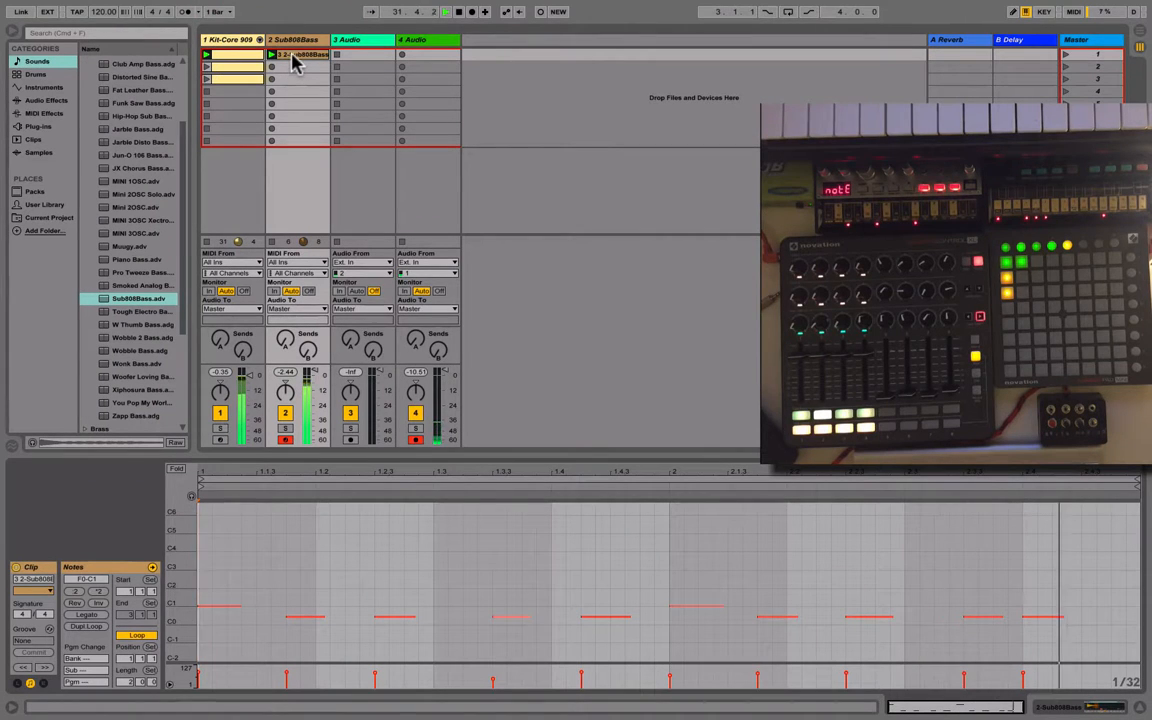
Duplicate the recorded Sub808Bass clip into the second slot of its track and toggle note preview for the copy
drag(295, 62, 295, 78)
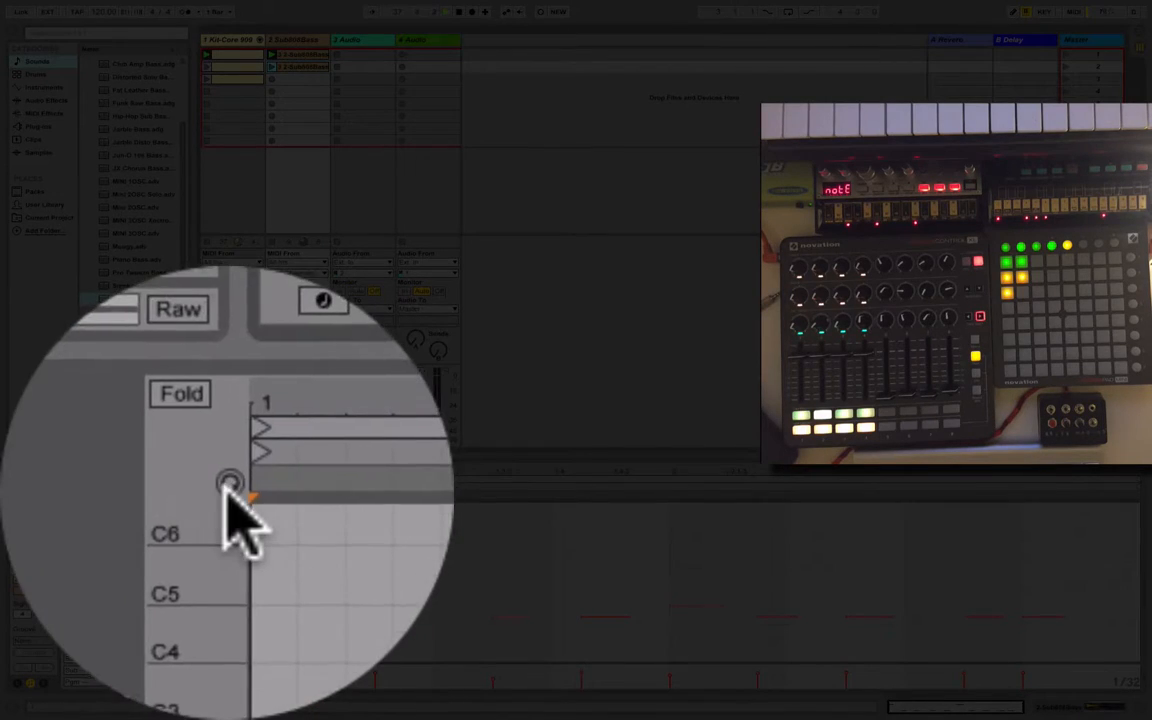
click(192, 496)
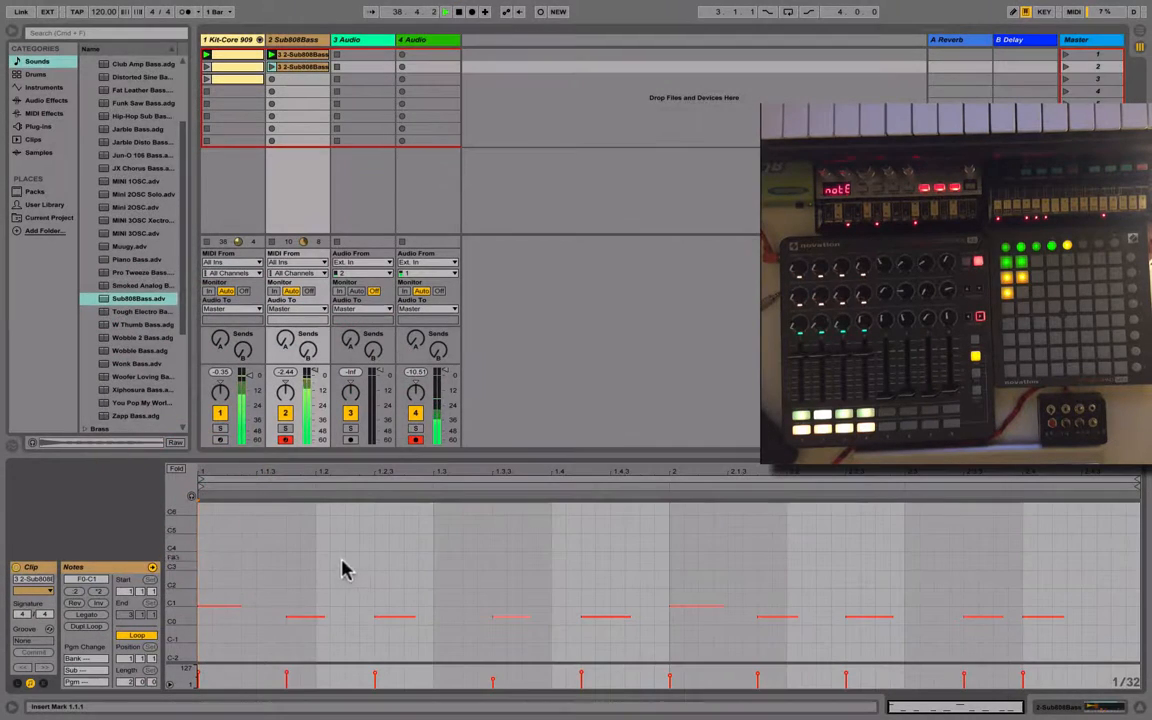
Add a C2 note at 1.1.3 in the duplicated Sub808Bass clip and lengthen it to a sixteenth, ending where the next note starts
double_click(277, 531)
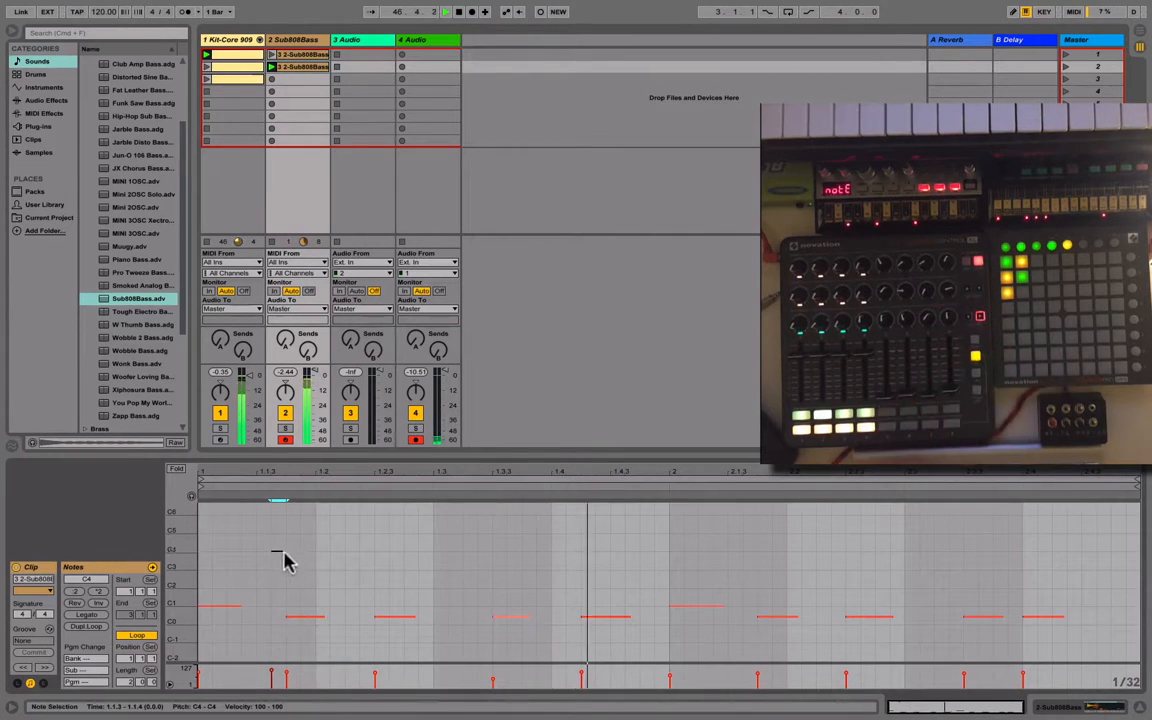
drag(279, 551, 279, 594)
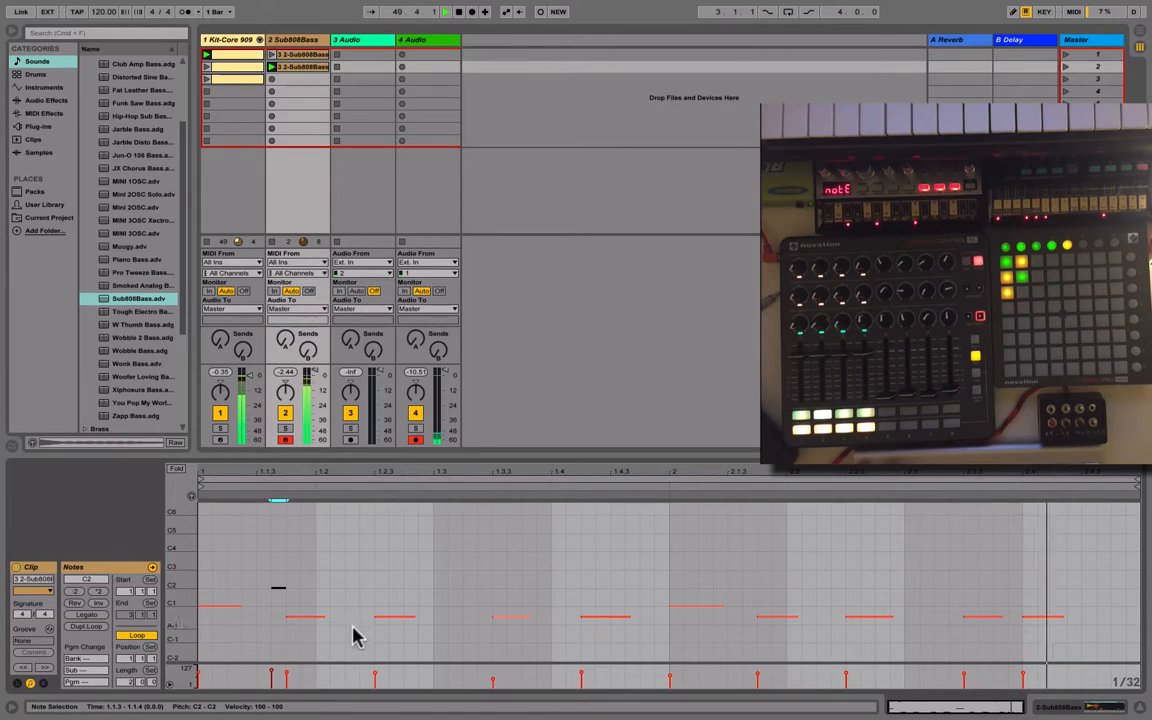
click(279, 595)
click(279, 594)
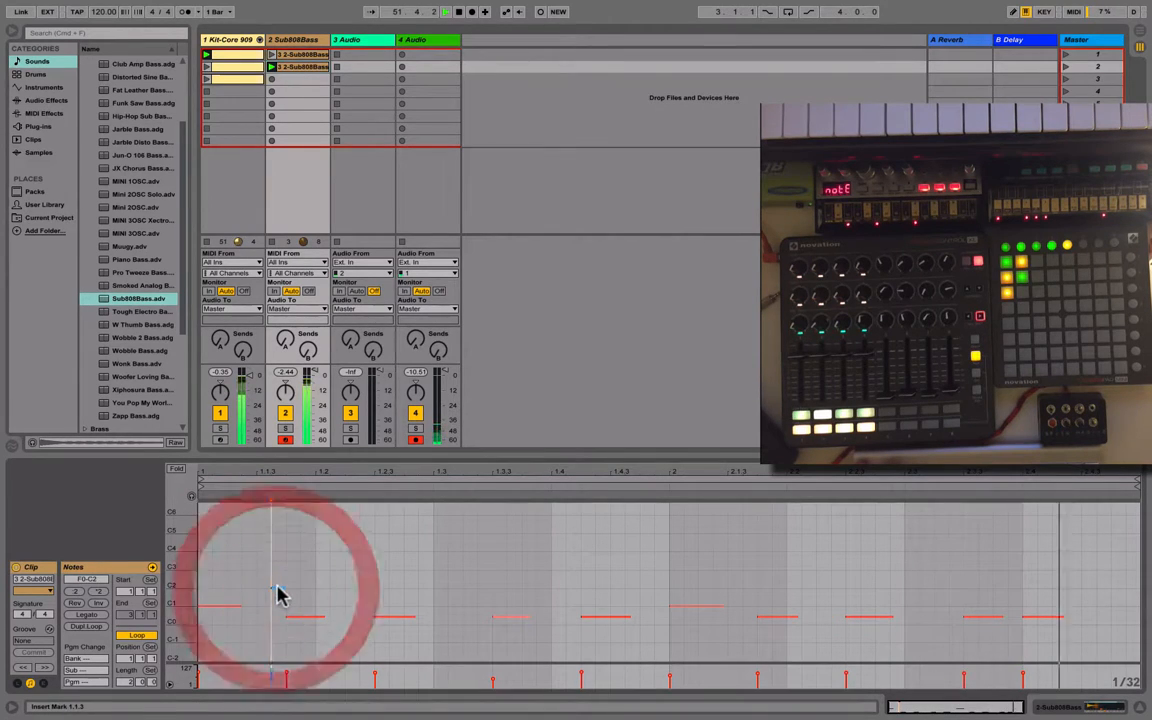
mouse_move(278, 589)
mouse_down()
mouse_move(265, 589)
mouse_move(286, 592)
mouse_up()
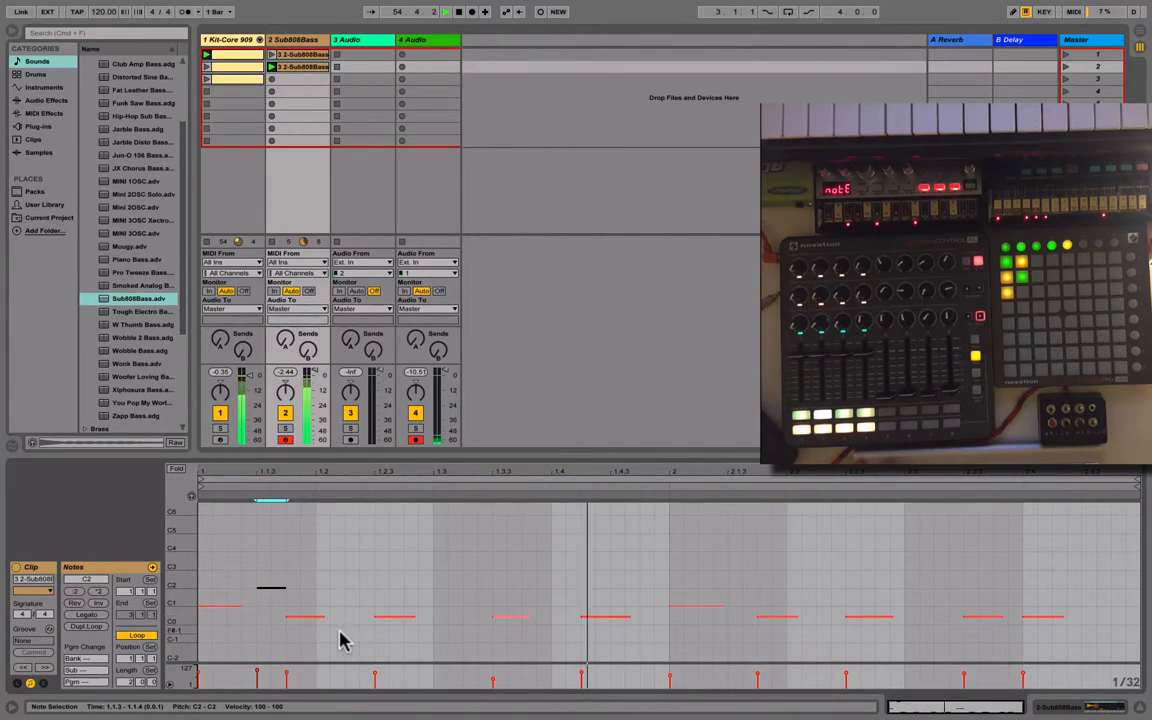
Add an F#-1 note at 1.2.2 in the duplicated bass clip and lengthen it to a sixteenth, ending at 1.2.3
double_click(347, 636)
drag(350, 638, 355, 634)
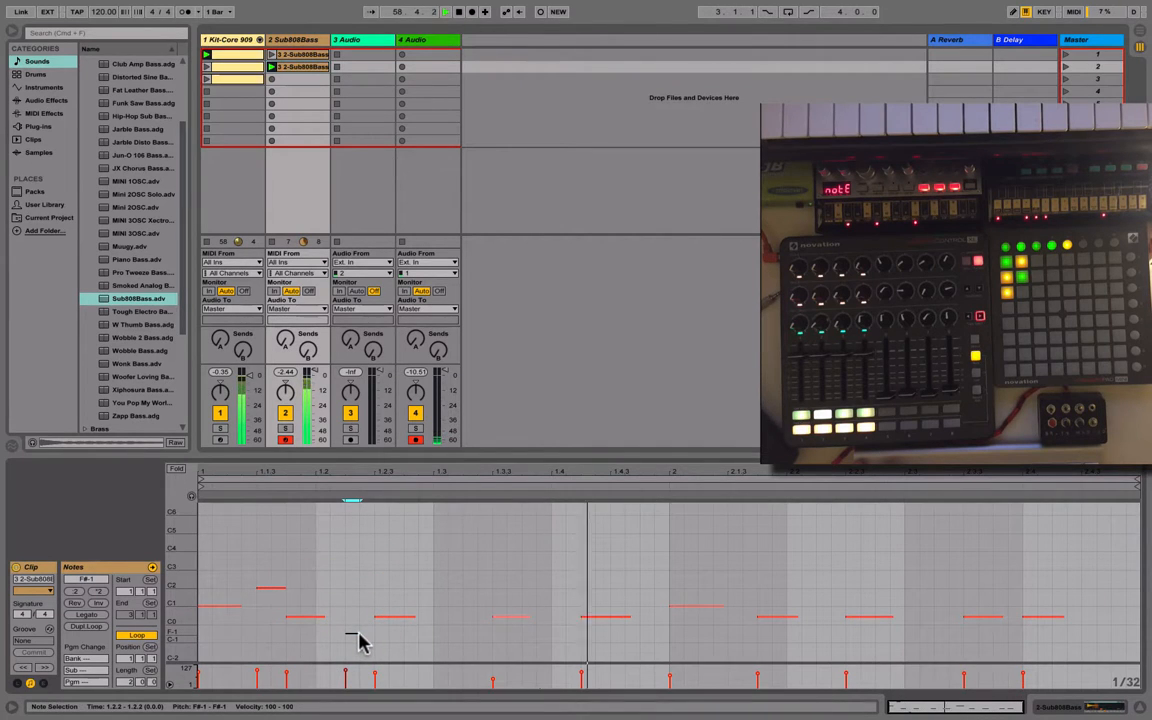
click(358, 638)
click(360, 635)
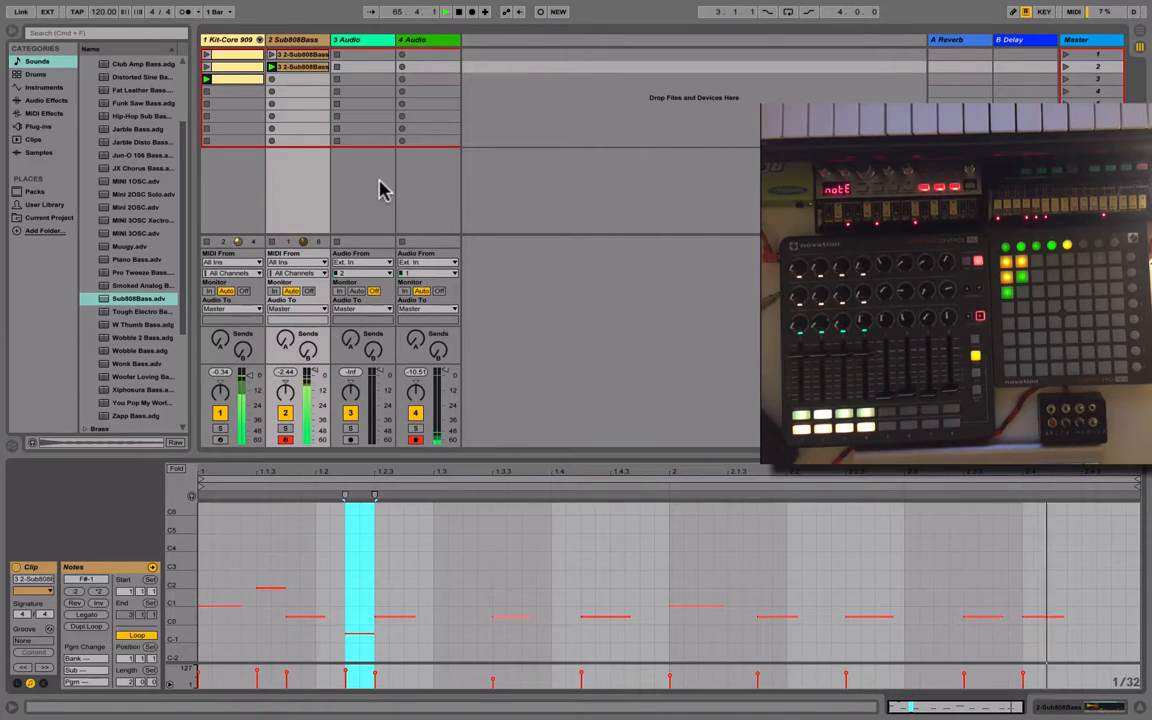
Stop playback and insert a new MIDI track after the Sub808Bass track
key(space)
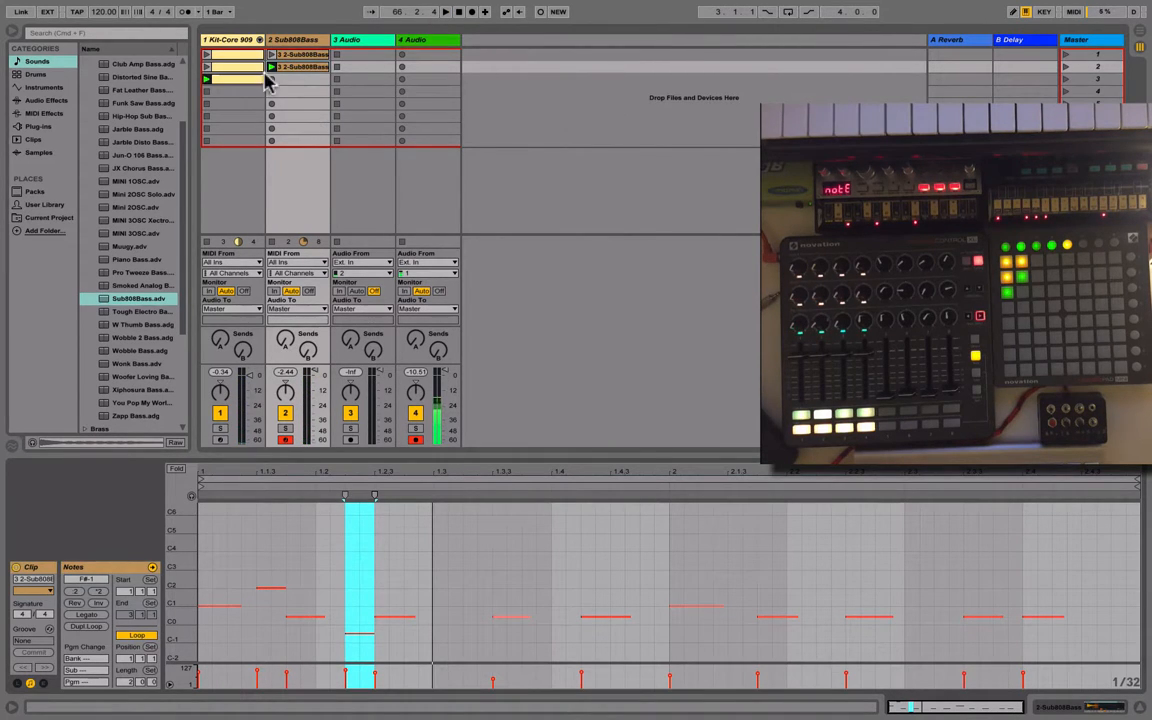
ctrl+click(305, 39)
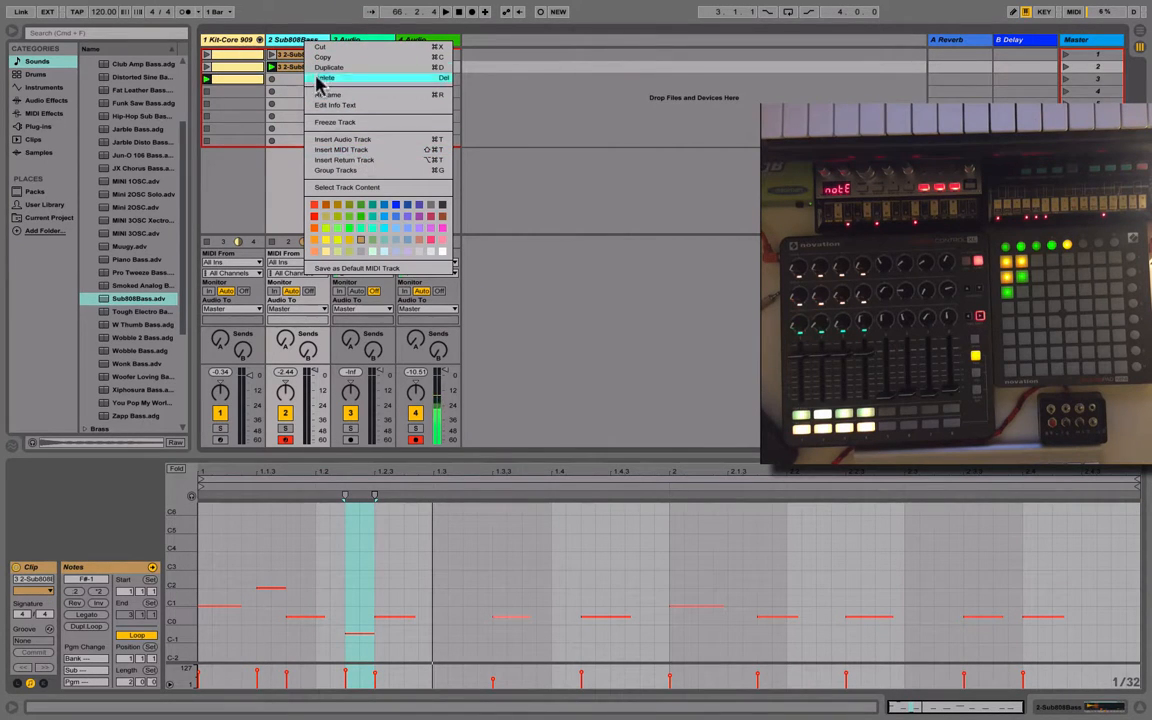
click(311, 45)
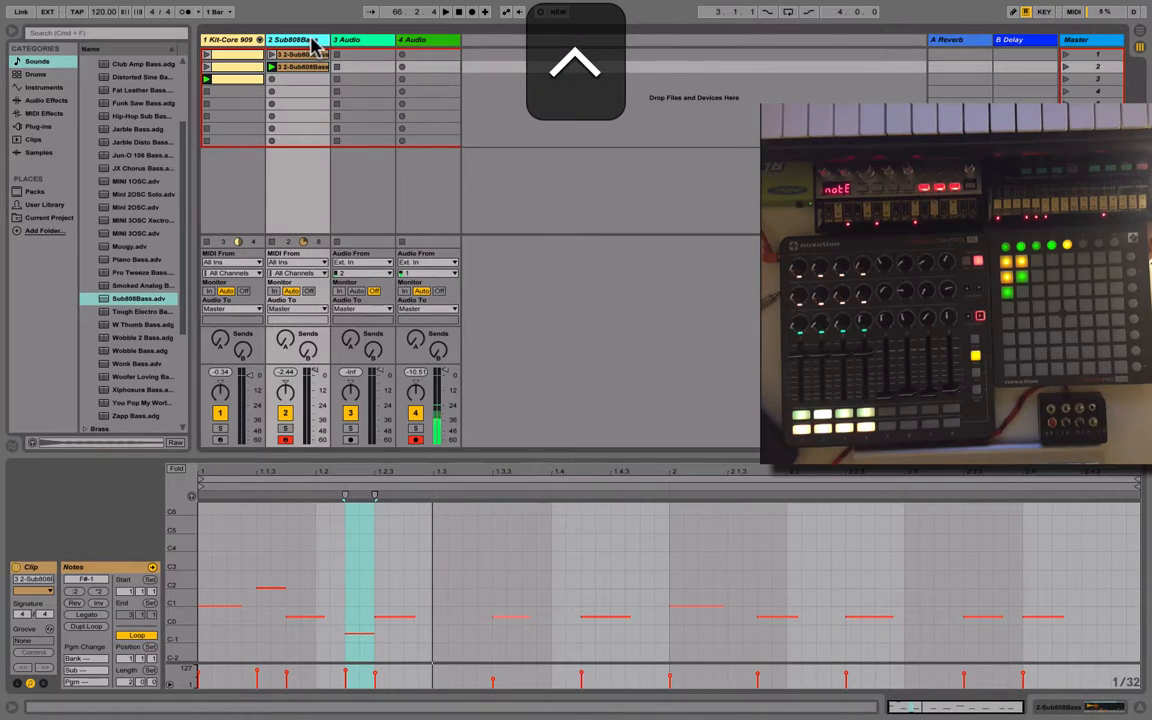
ctrl+click(312, 45)
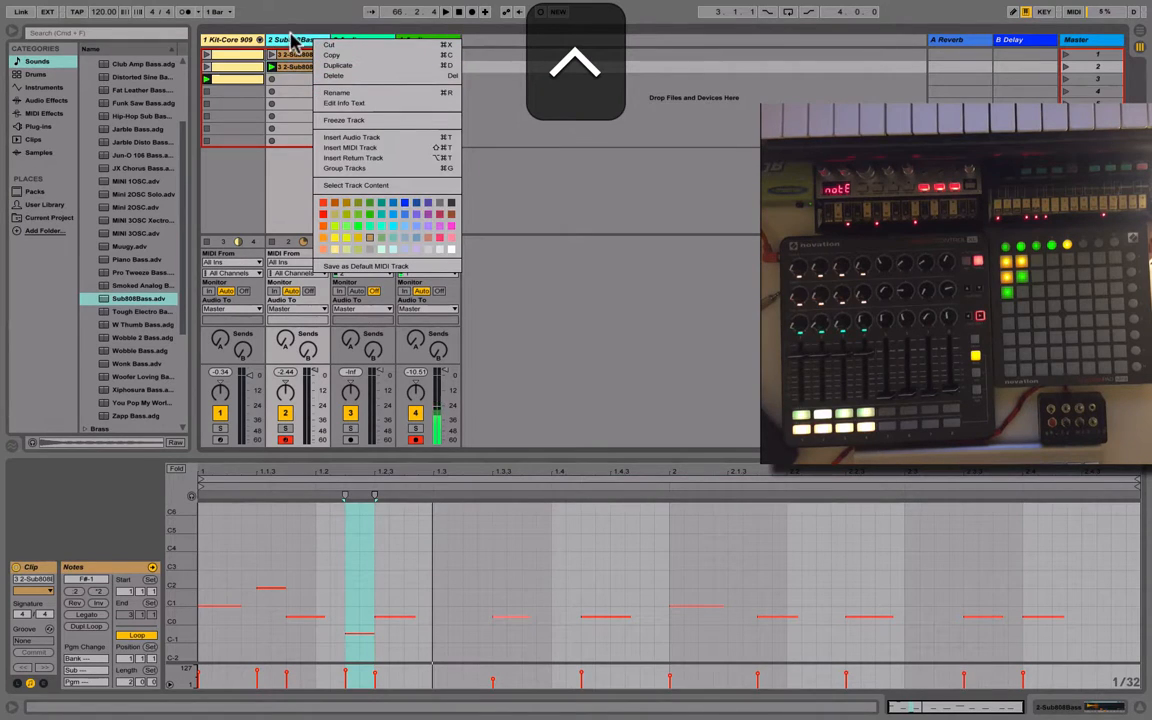
click(292, 40)
ctrl+click(294, 42)
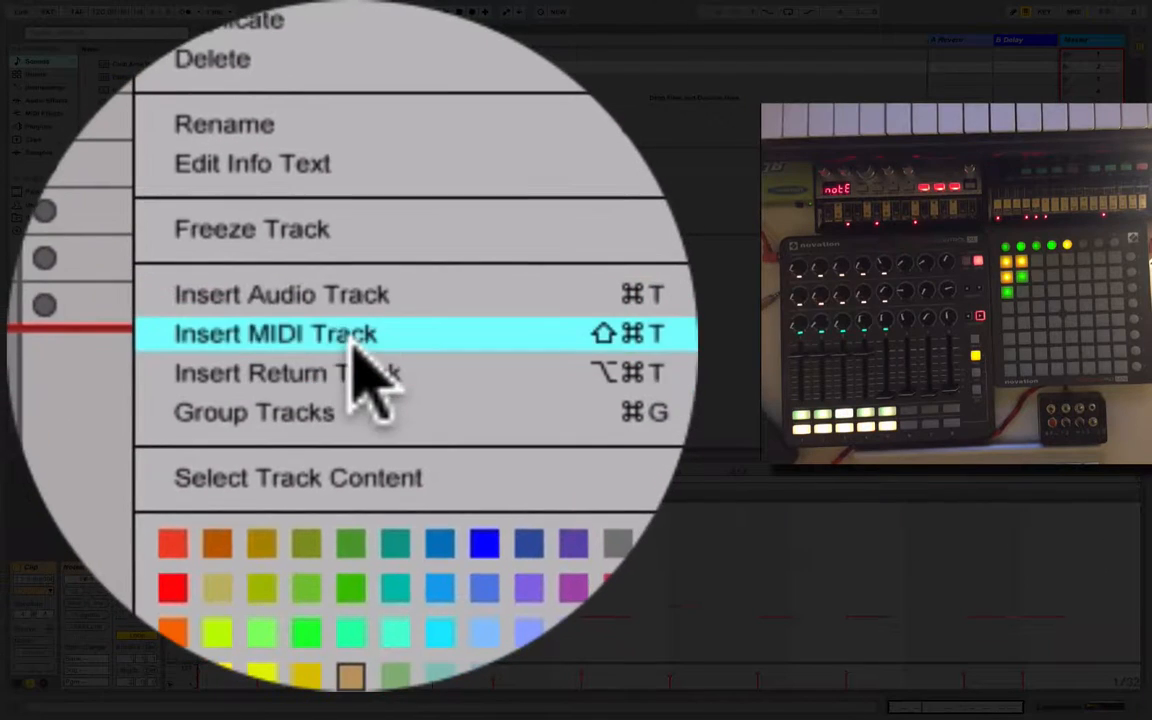
click(352, 341)
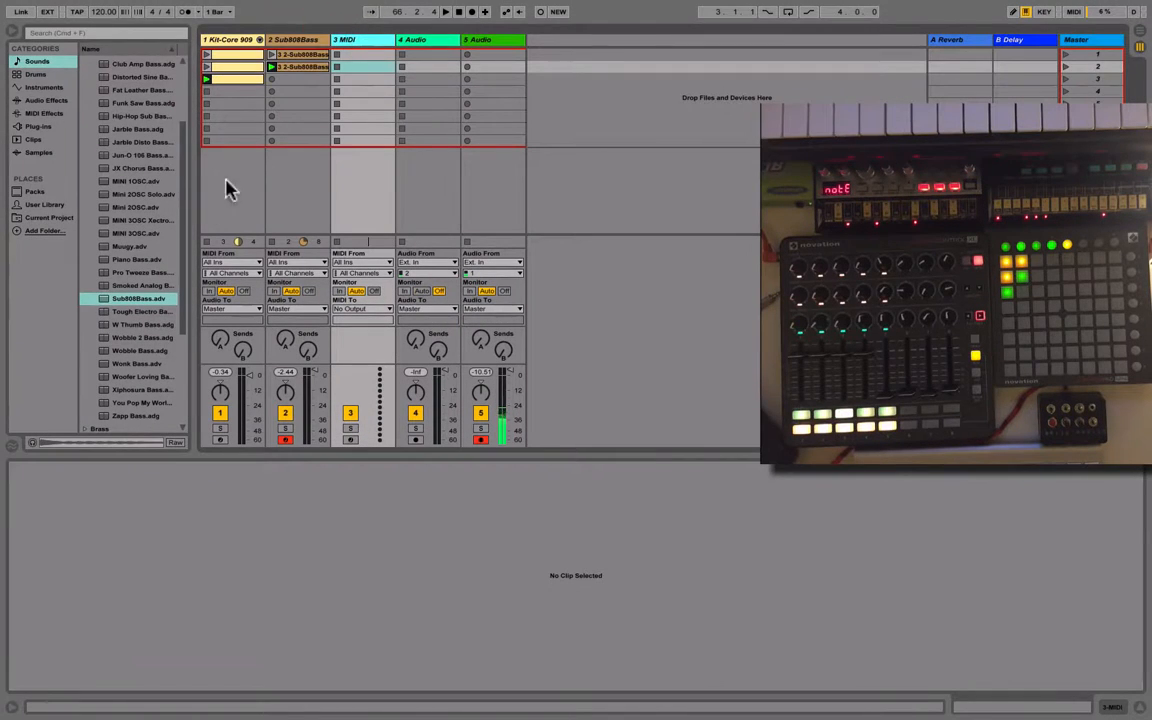
Arm the new MIDI track for recording and load the June O Pad instrument onto it
click(114, 218)
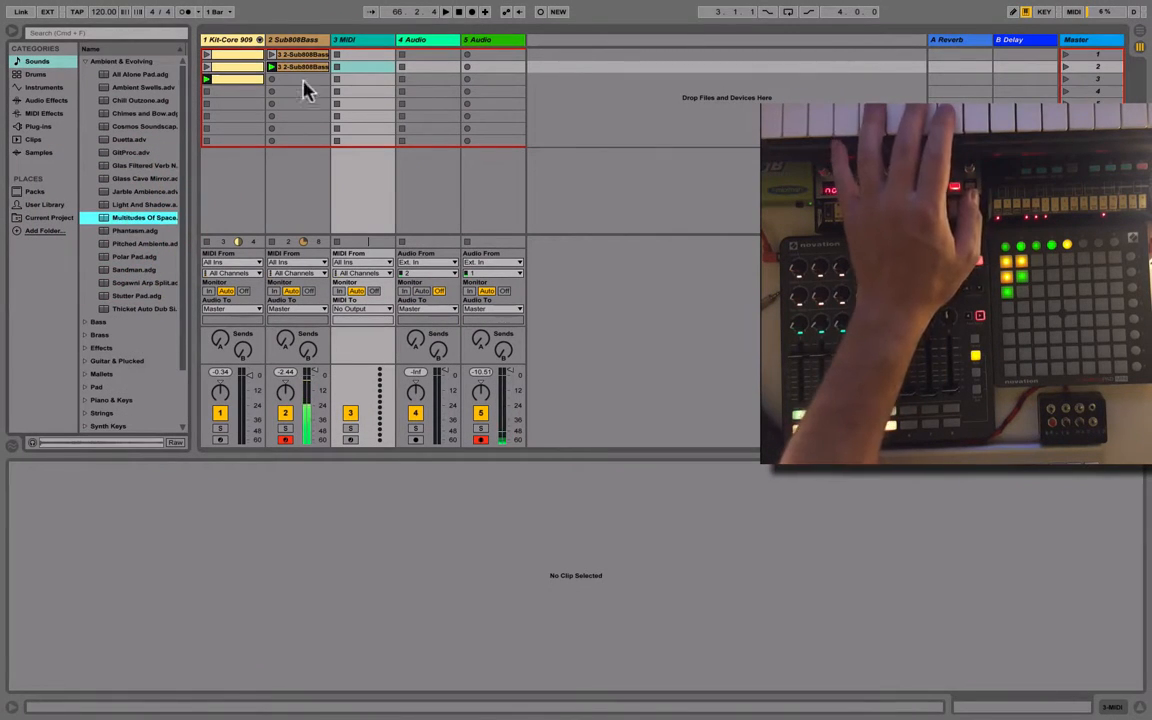
click(350, 440)
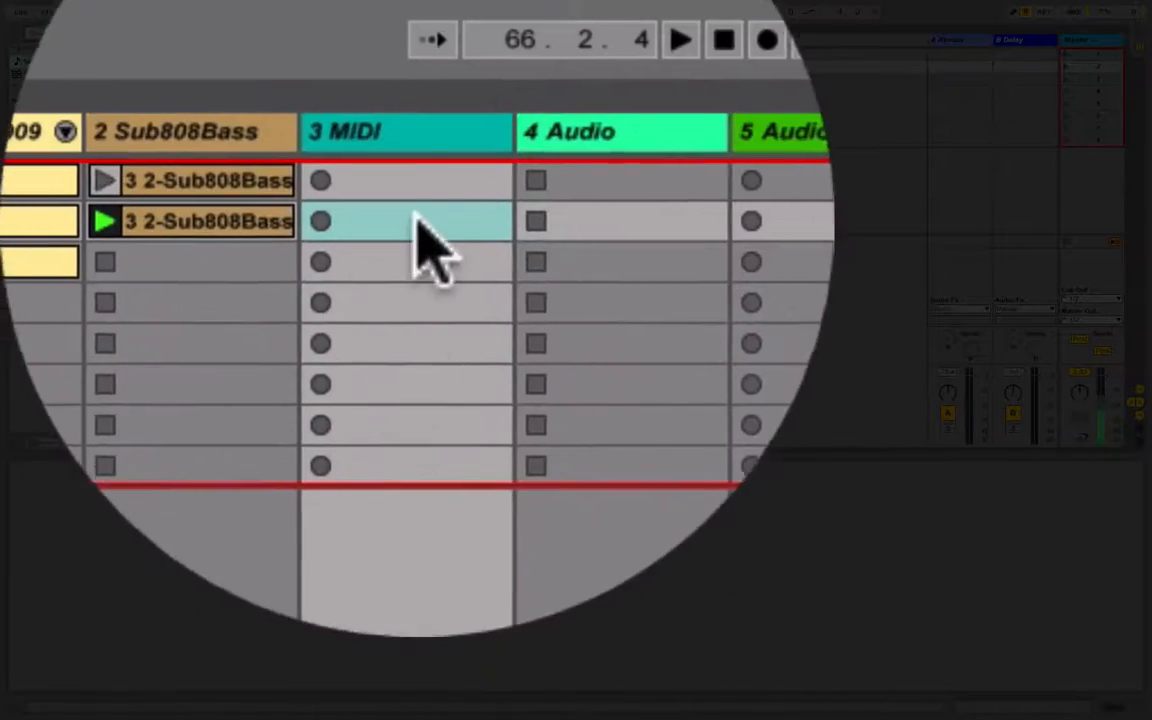
click(416, 137)
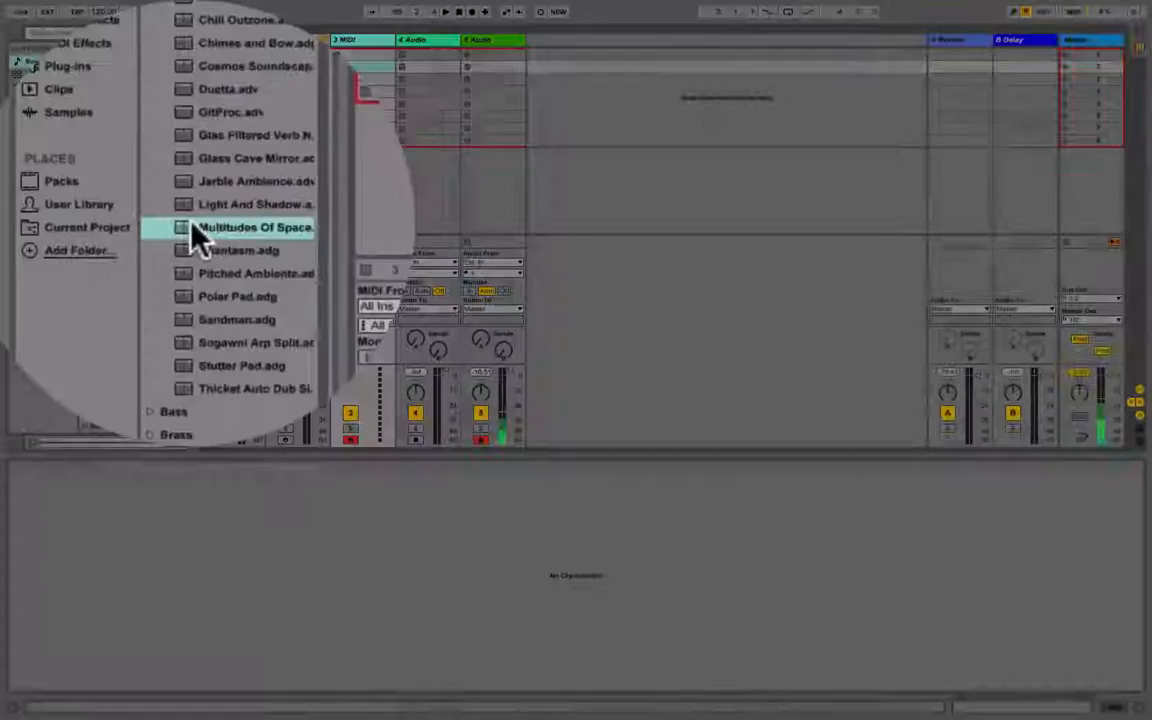
click(106, 218)
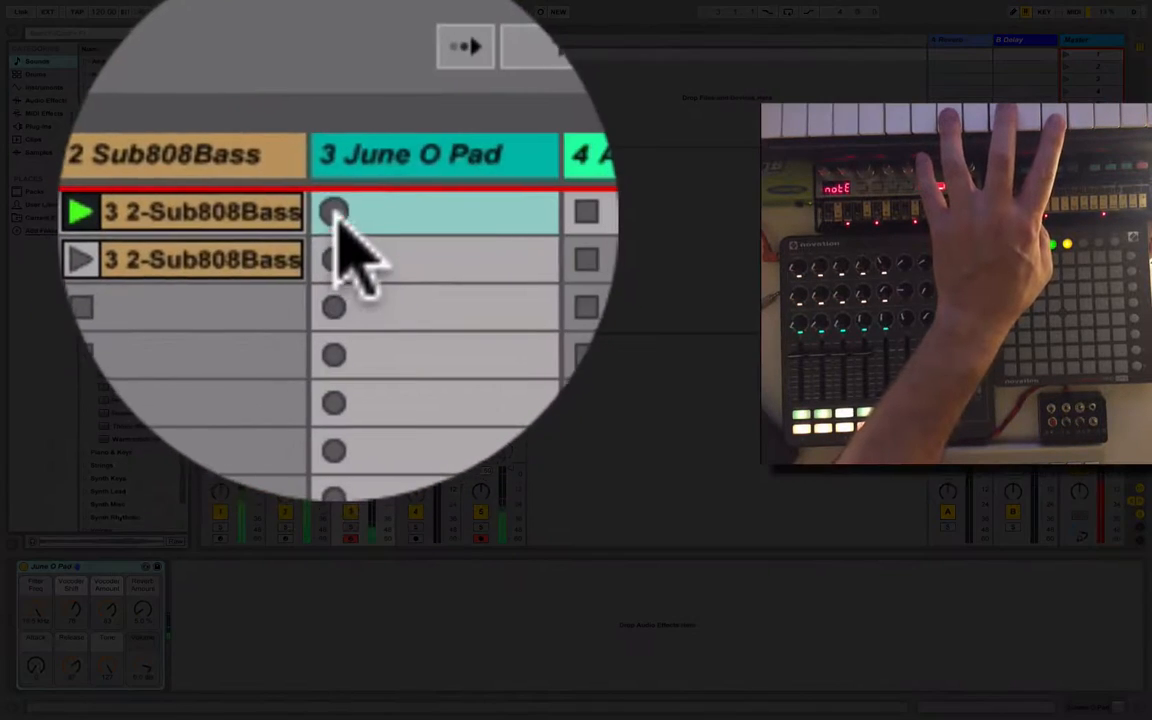
Record a four-bar clip into the first slot of the June O Pad track and duplicate it into the second slot
click(337, 55)
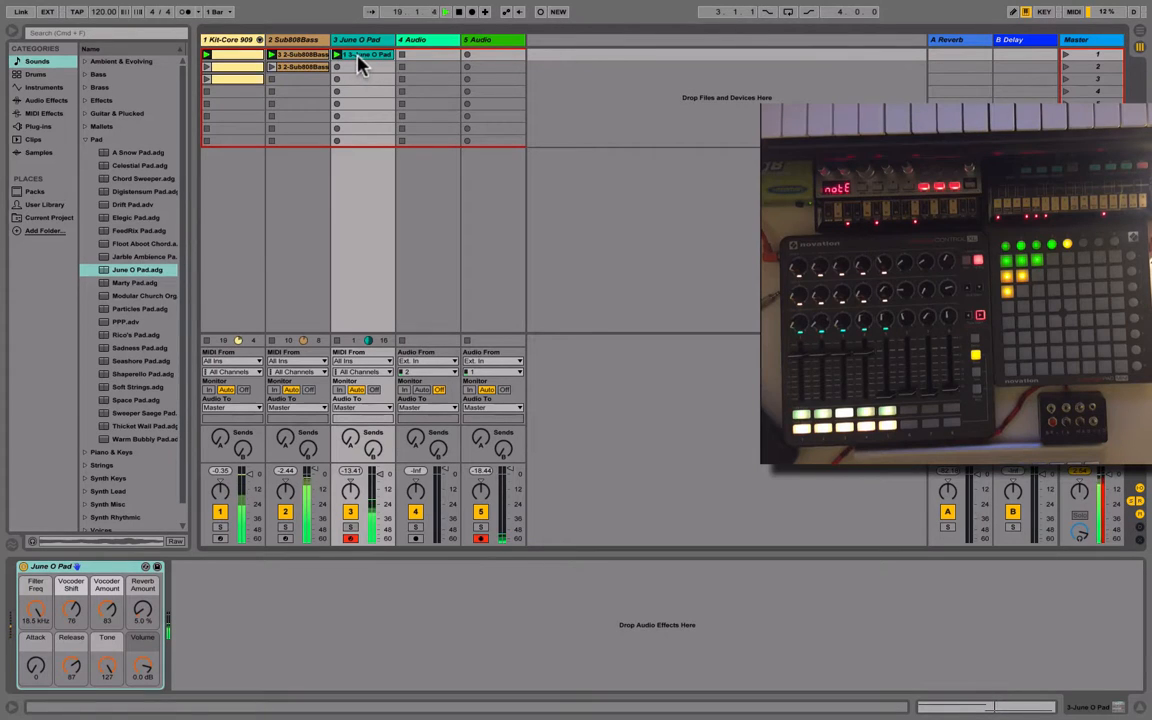
alt+click(357, 57)
drag(366, 72, 361, 71)
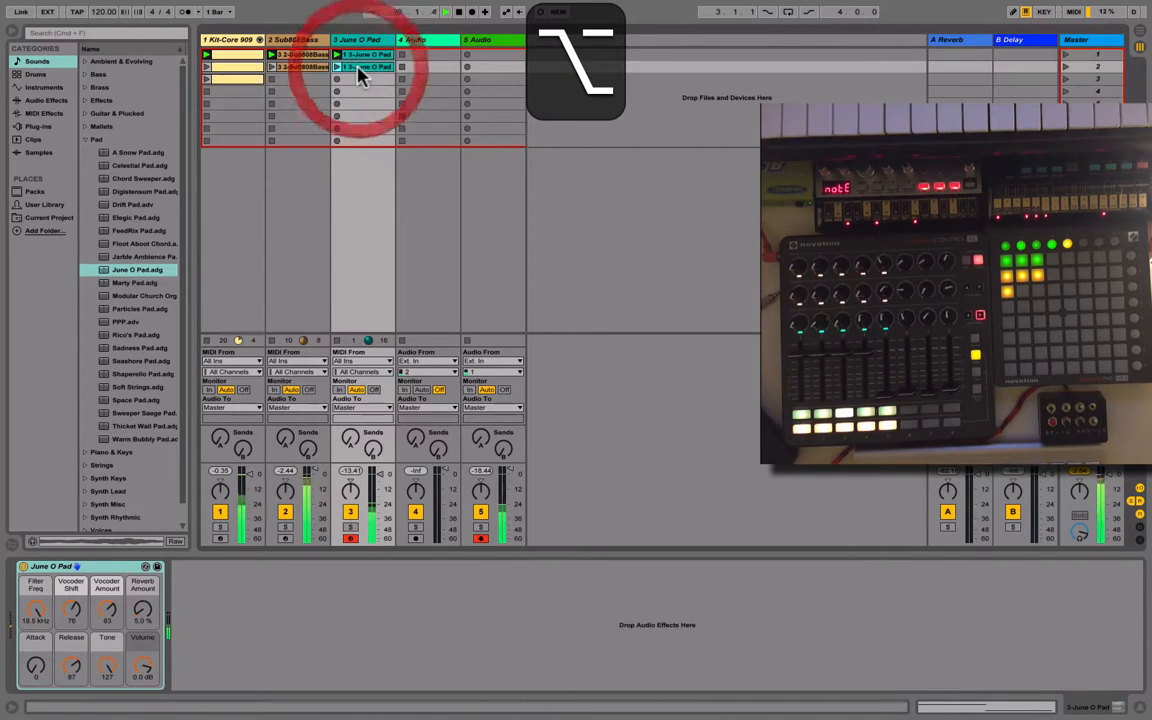
Open the notes of the duplicated June O Pad clip and move the F1 note to start exactly at bar 3
double_click(358, 67)
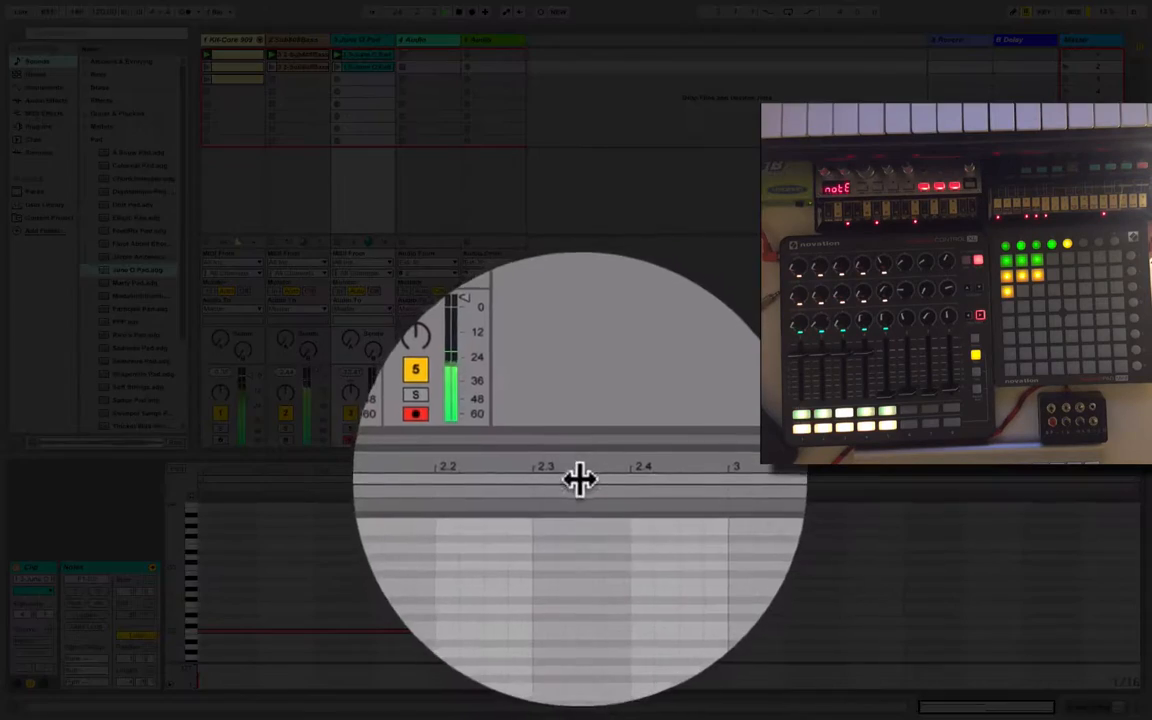
click(583, 470)
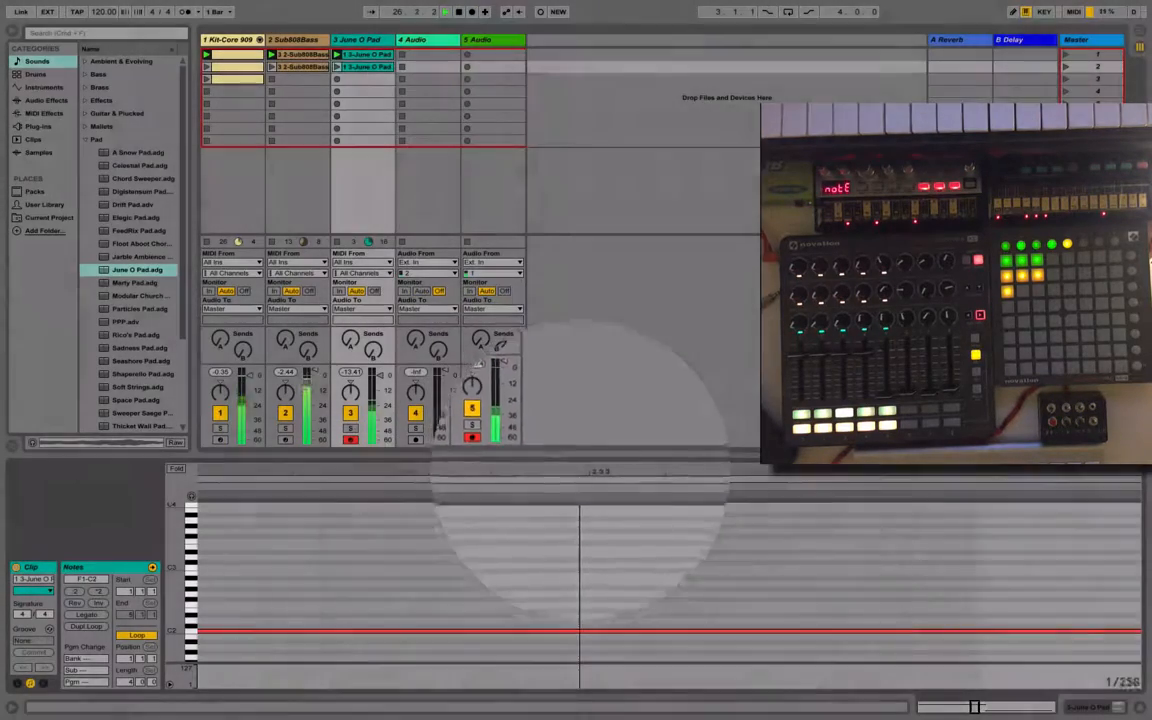
drag(581, 474, 581, 395)
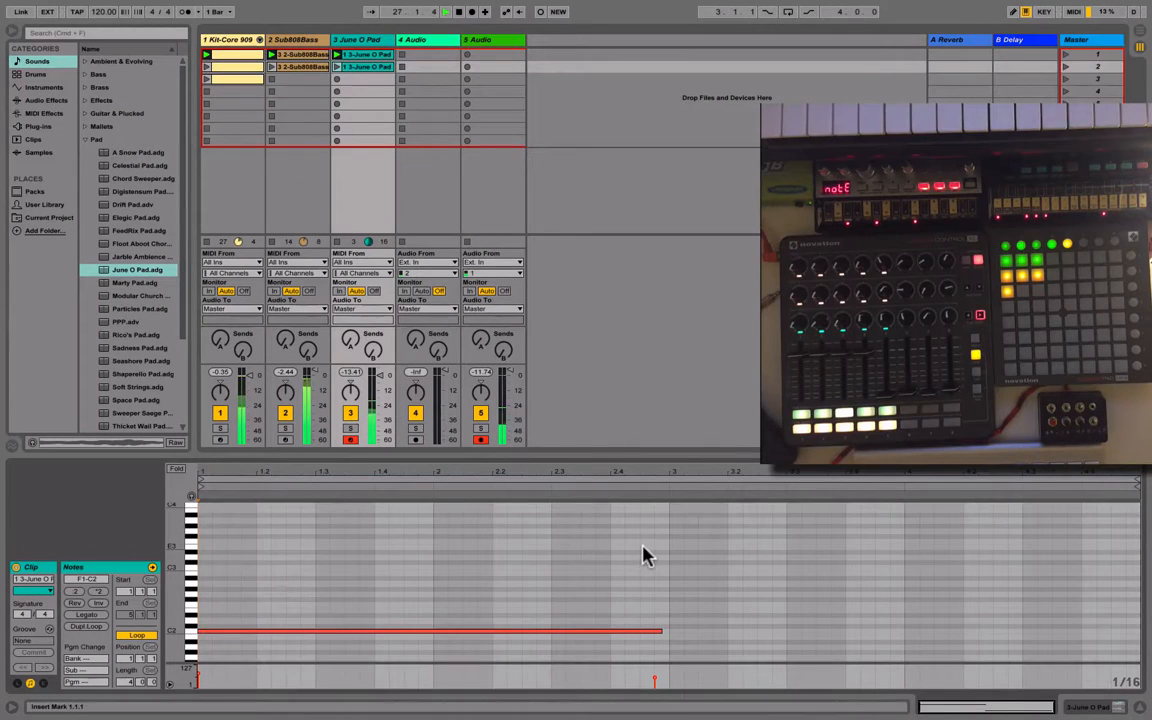
scroll(645, 548, down, 5)
scroll(652, 554, up, 1)
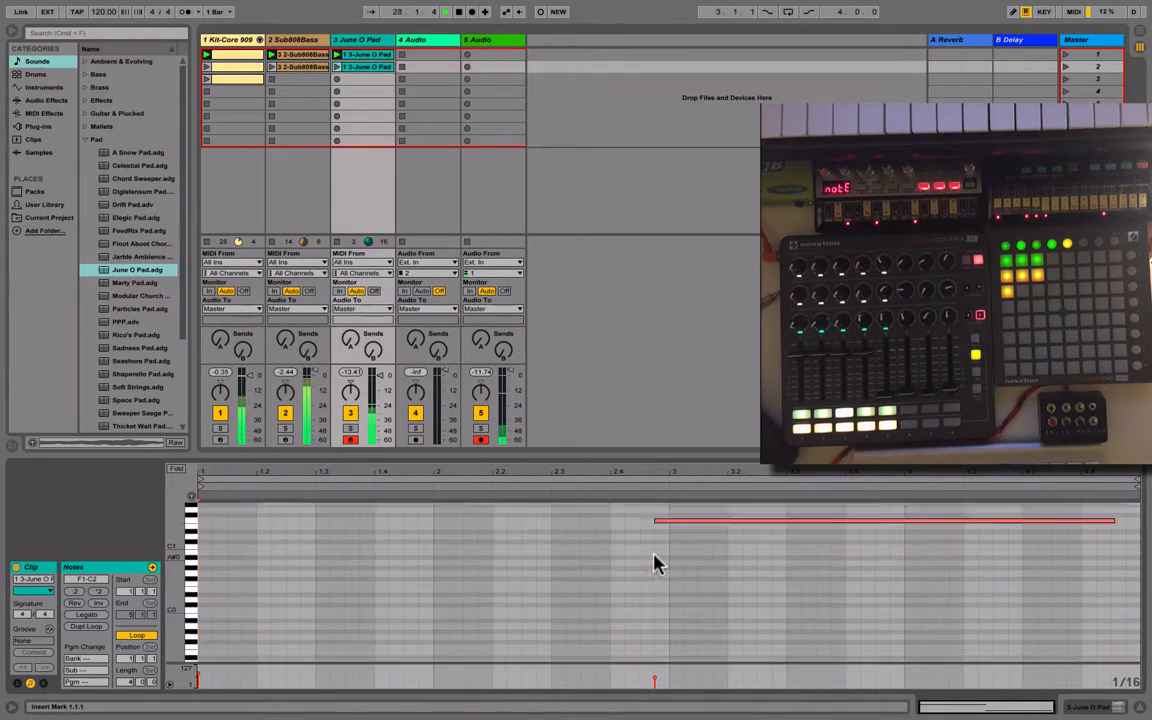
scroll(658, 565, up, 4)
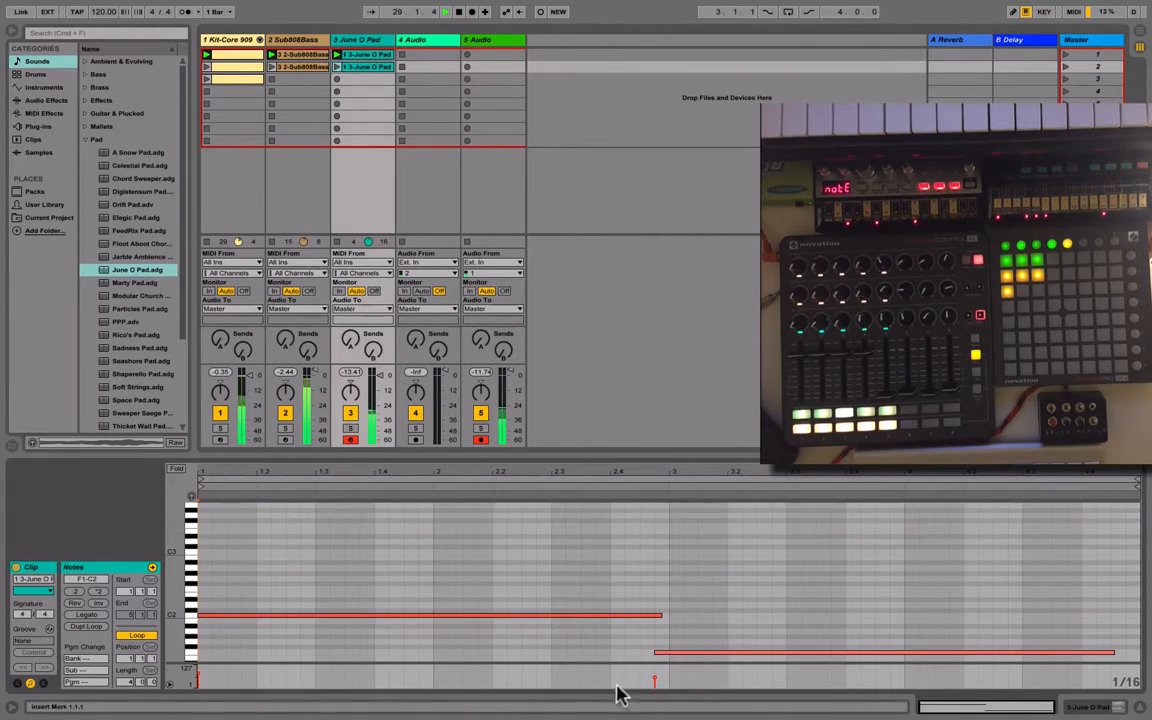
drag(674, 652, 689, 653)
Select both notes in the duplicated pad clip and copy them an octave higher to C3 and F2
drag(594, 586, 779, 671)
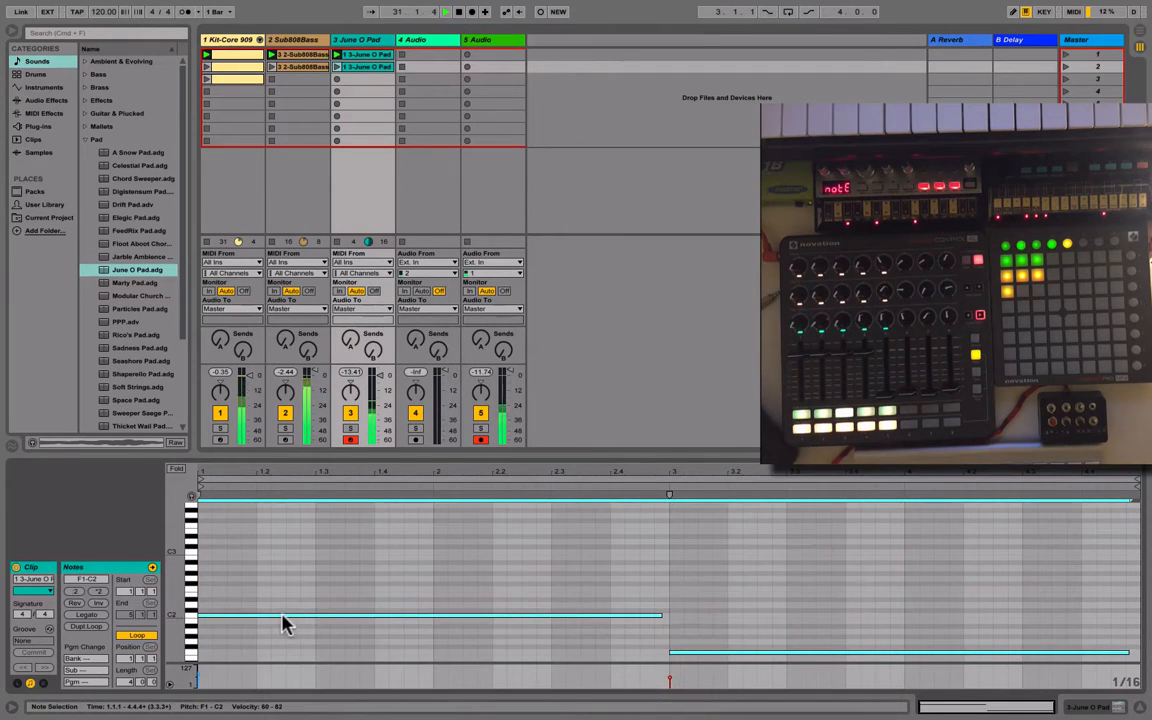
click(728, 651)
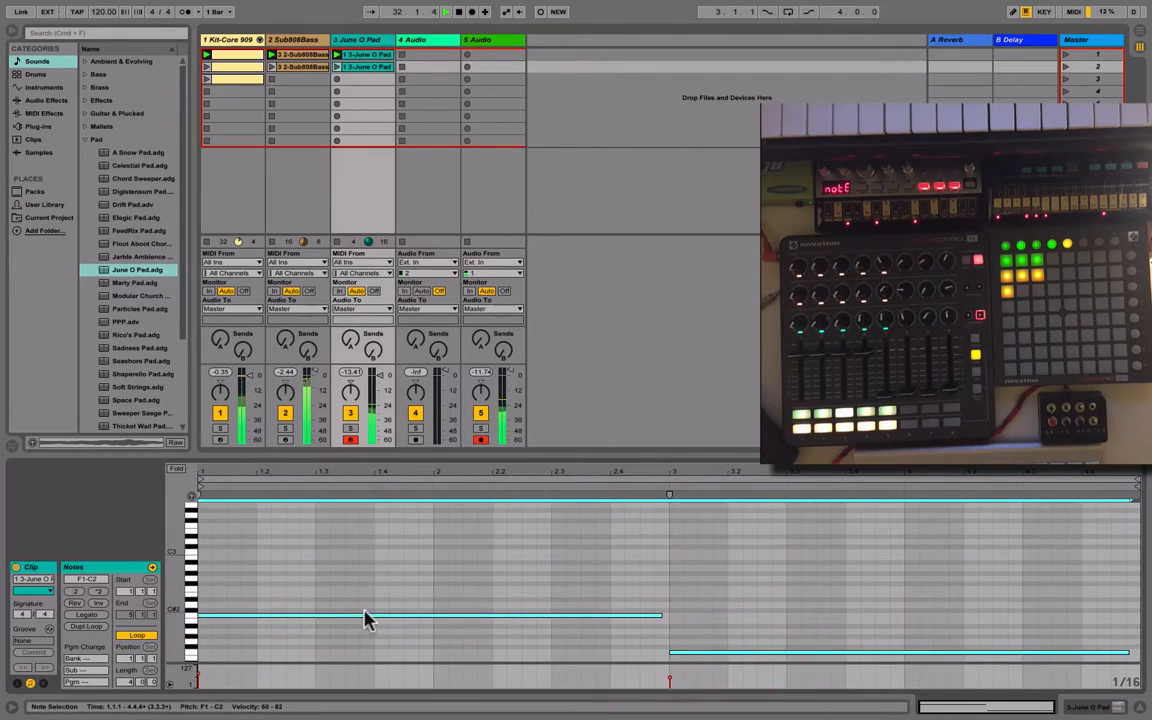
key(alt)
drag(363, 622, 365, 553)
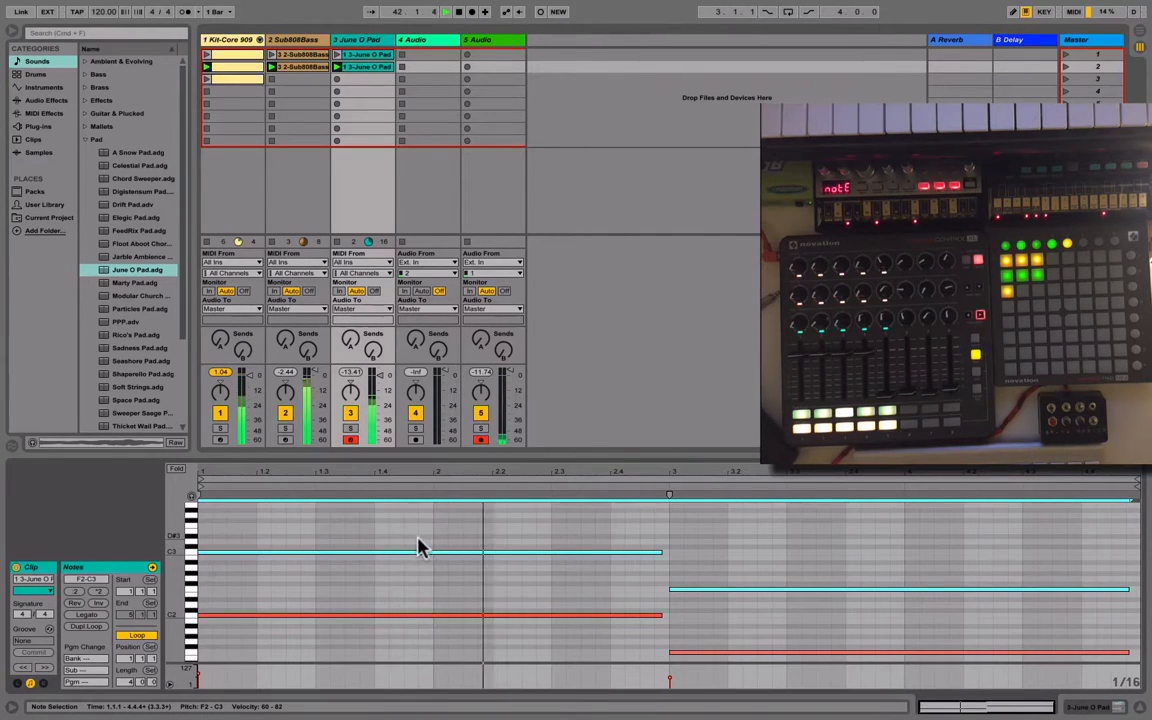
With playback stopped, disarm the June O Pad track and insert a new MIDI track after it
key(space)
click(350, 439)
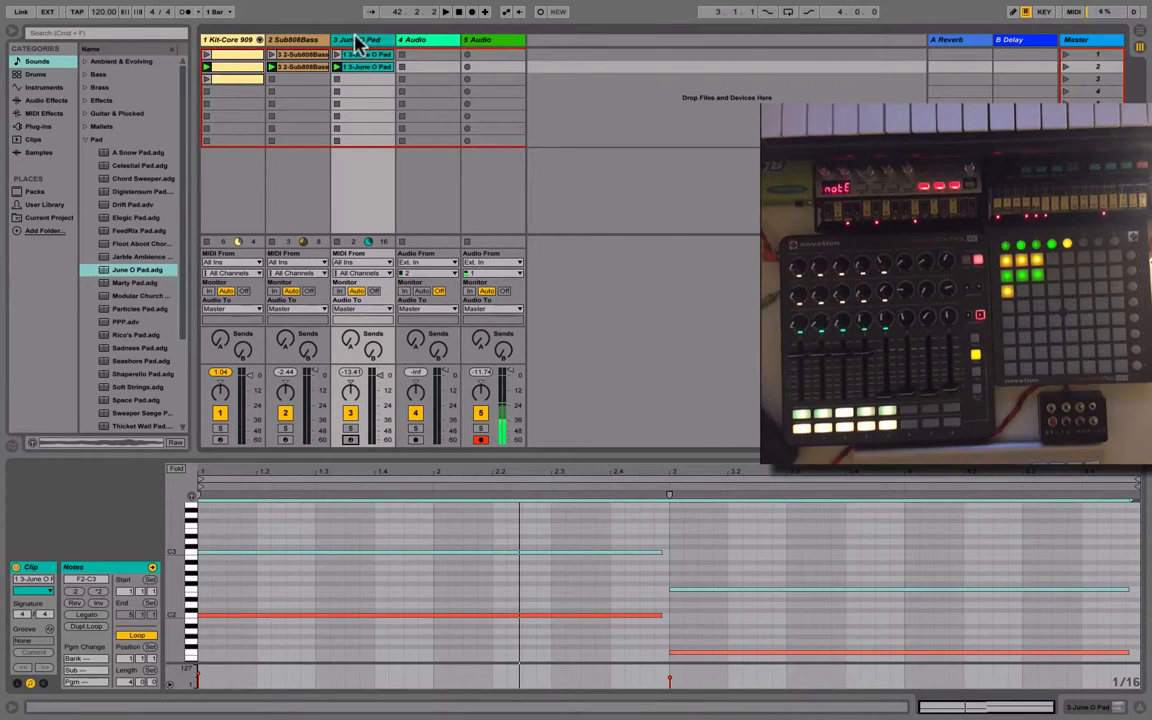
click(360, 40)
ctrl+click(362, 42)
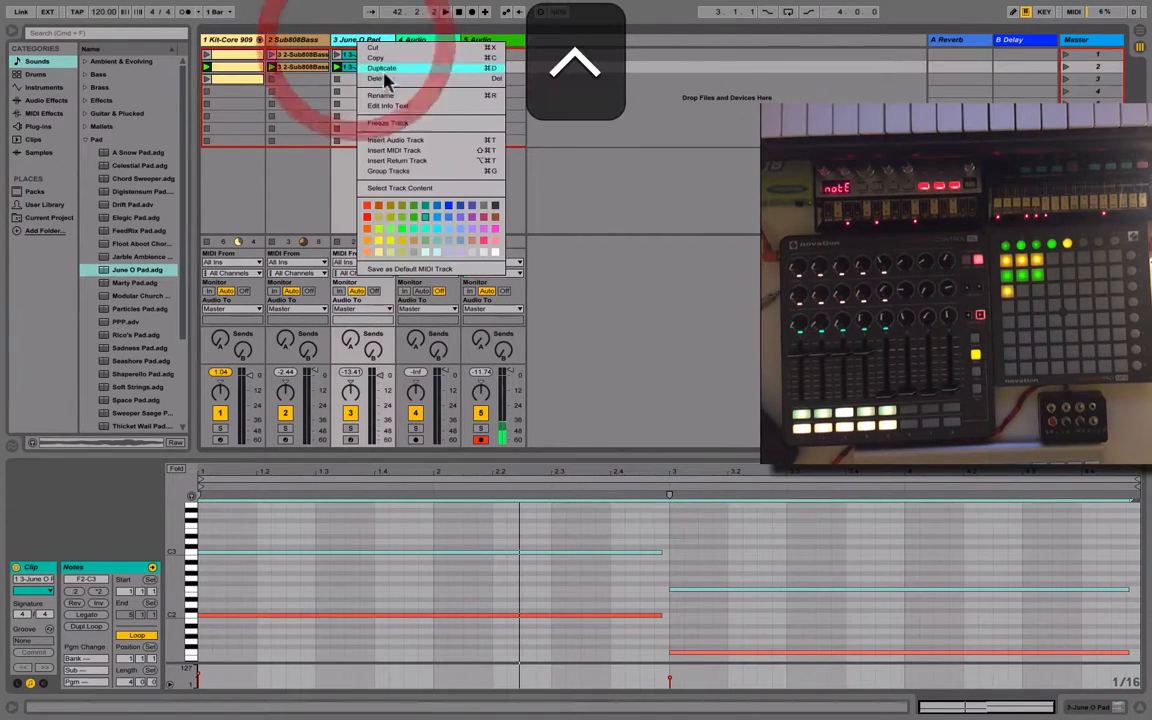
click(408, 152)
click(401, 147)
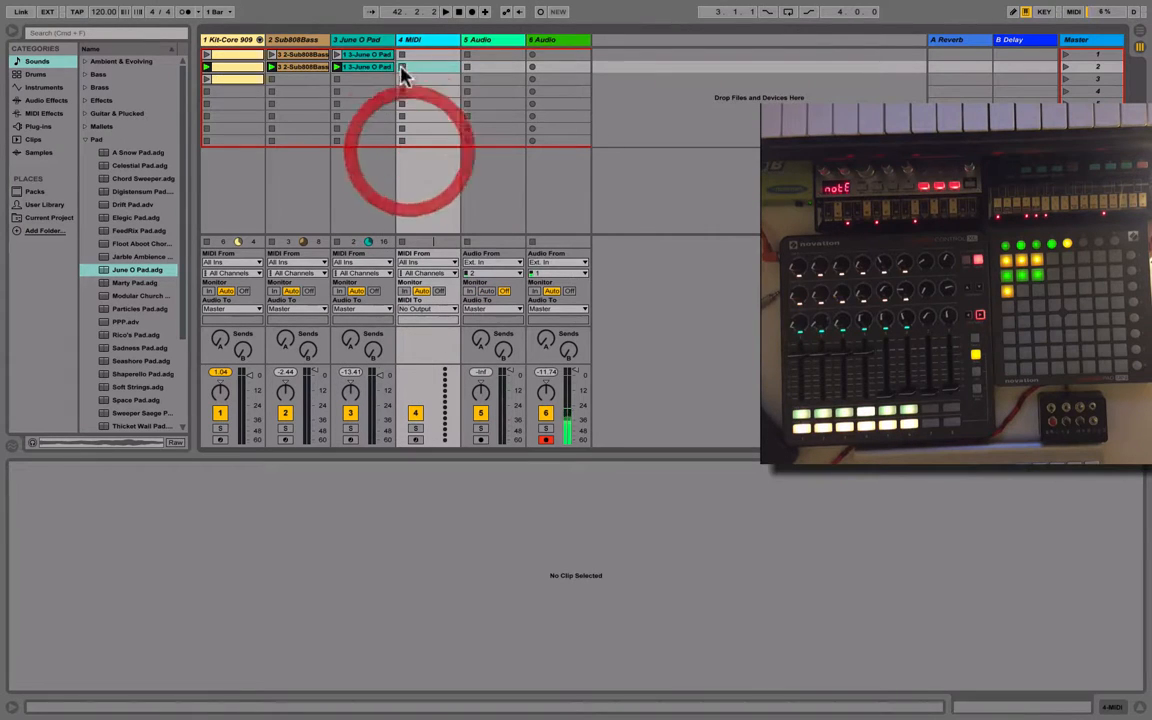
Load the Kit-Core 808 drum kit onto the new MIDI track
click(419, 44)
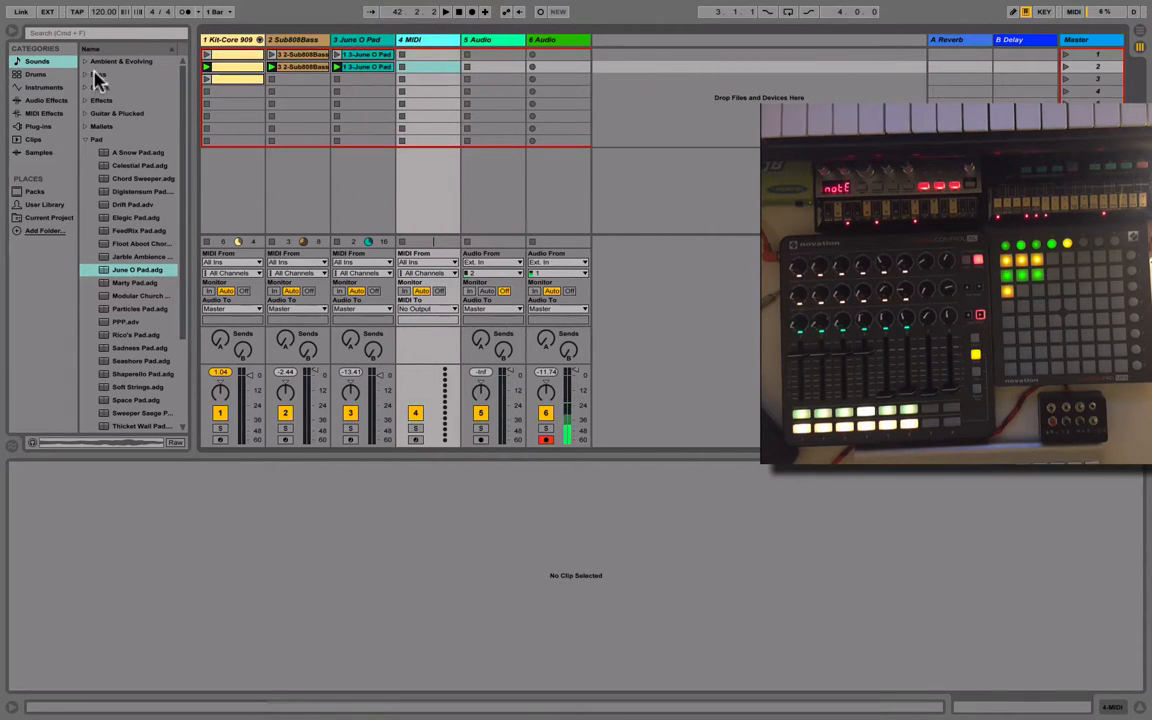
click(42, 74)
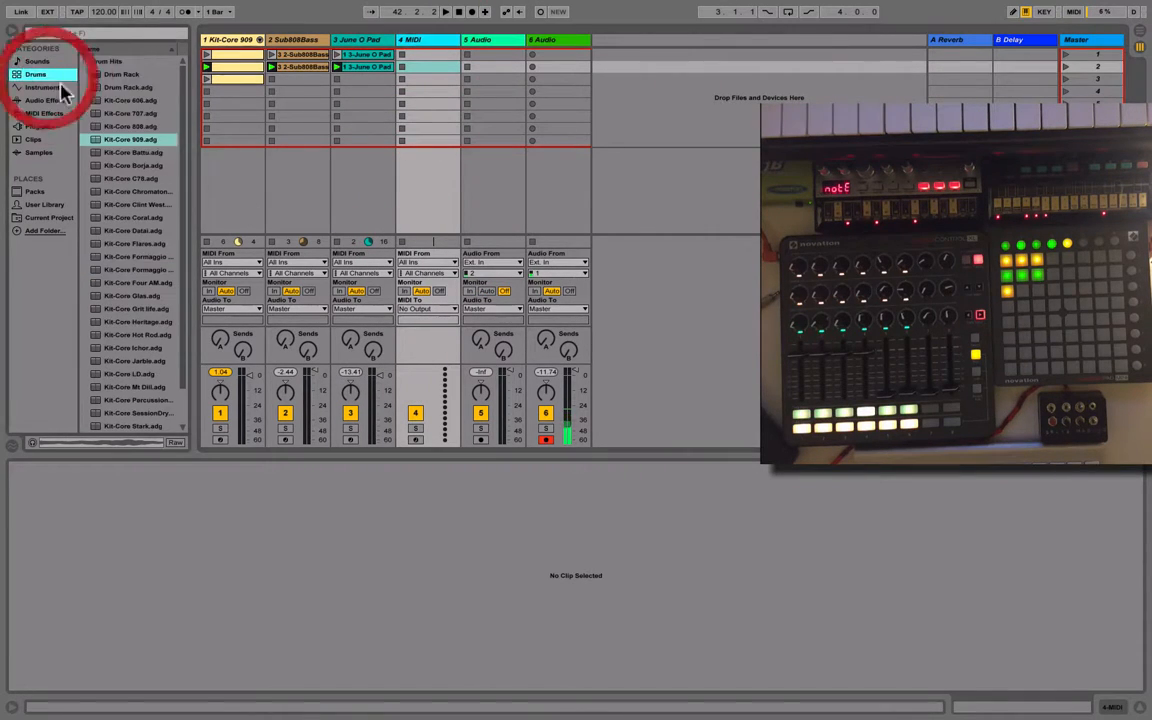
click(128, 127)
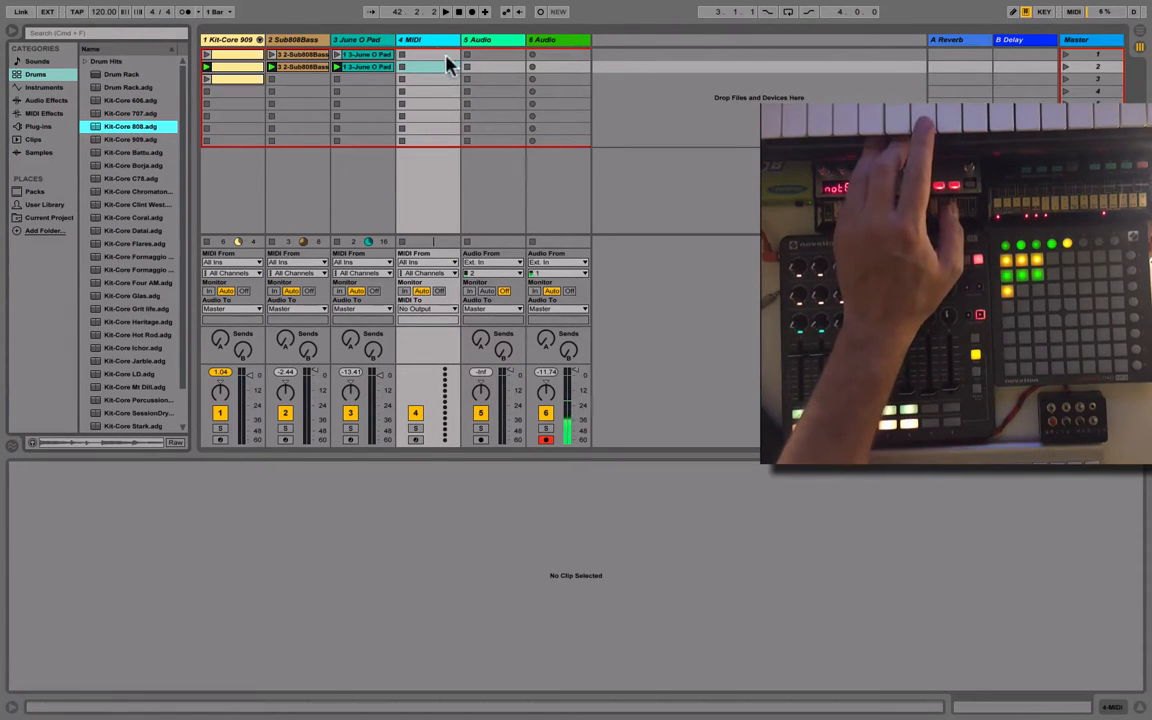
click(430, 40)
click(130, 127)
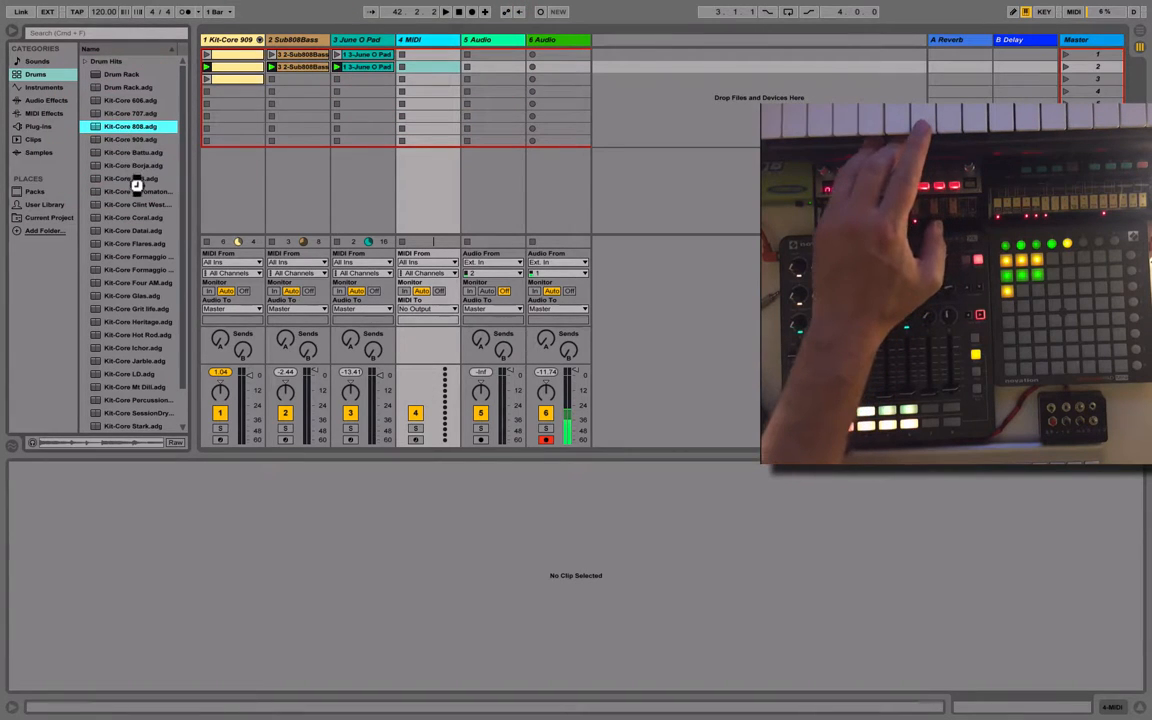
double_click(103, 127)
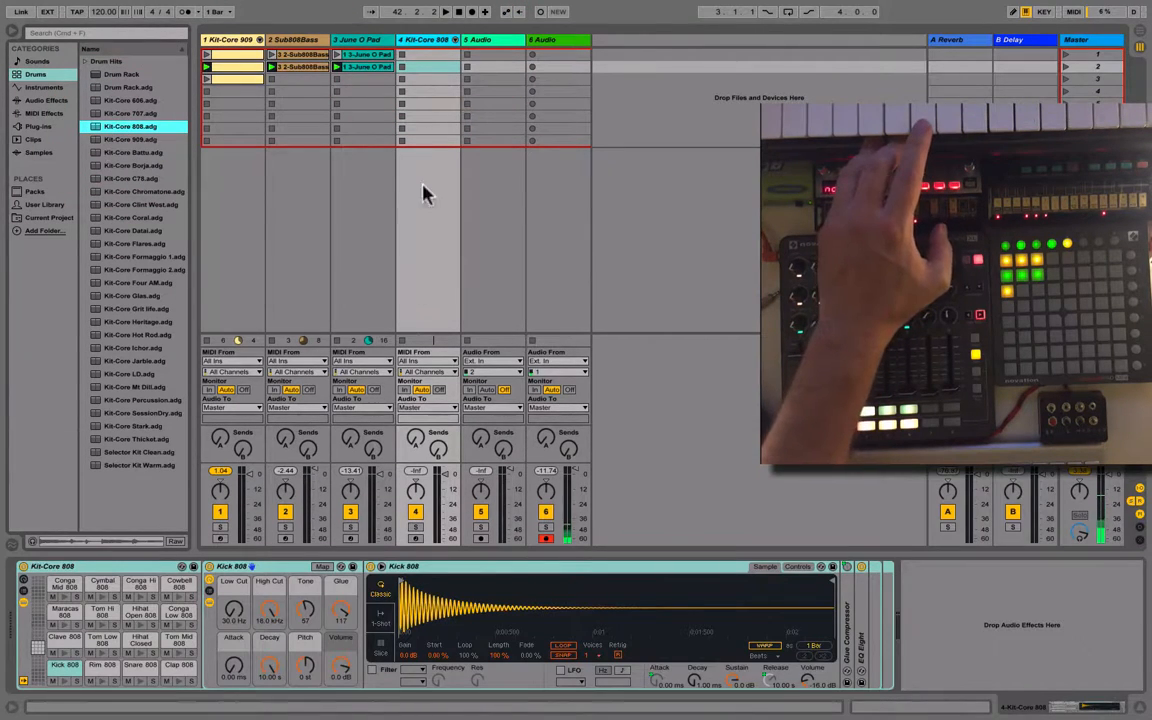
click(417, 46)
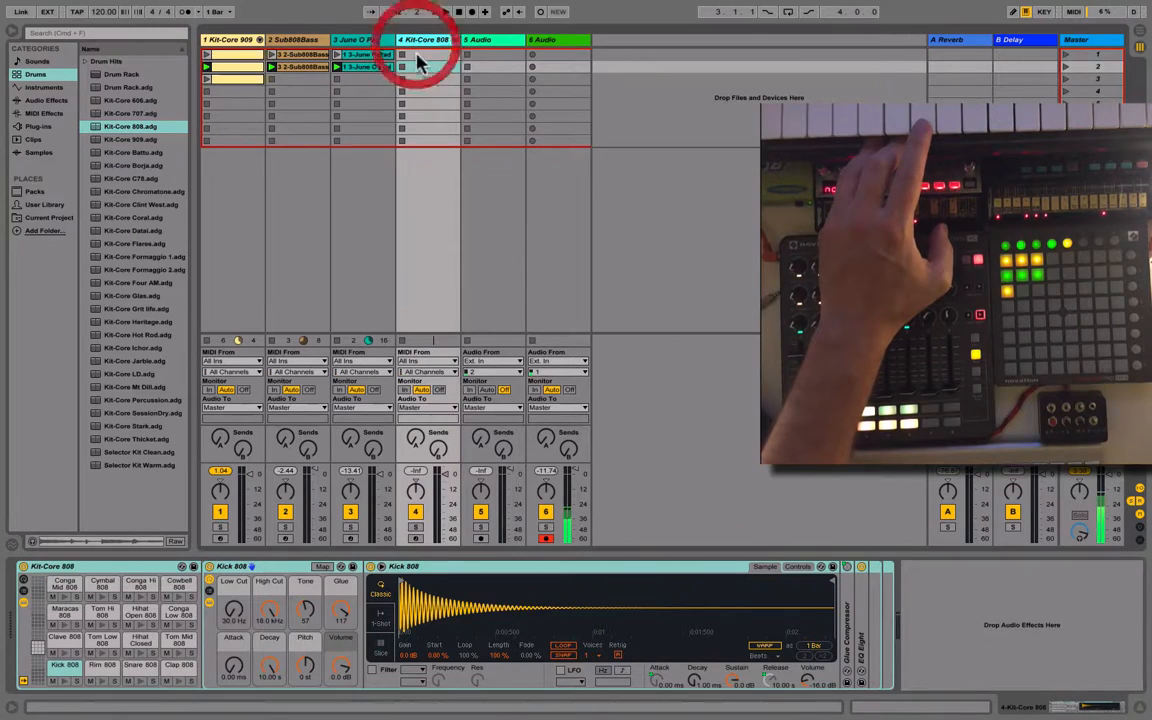
Arm the Kit-Core 808 track, record a conga clip into its first slot, and disarm the track
click(416, 540)
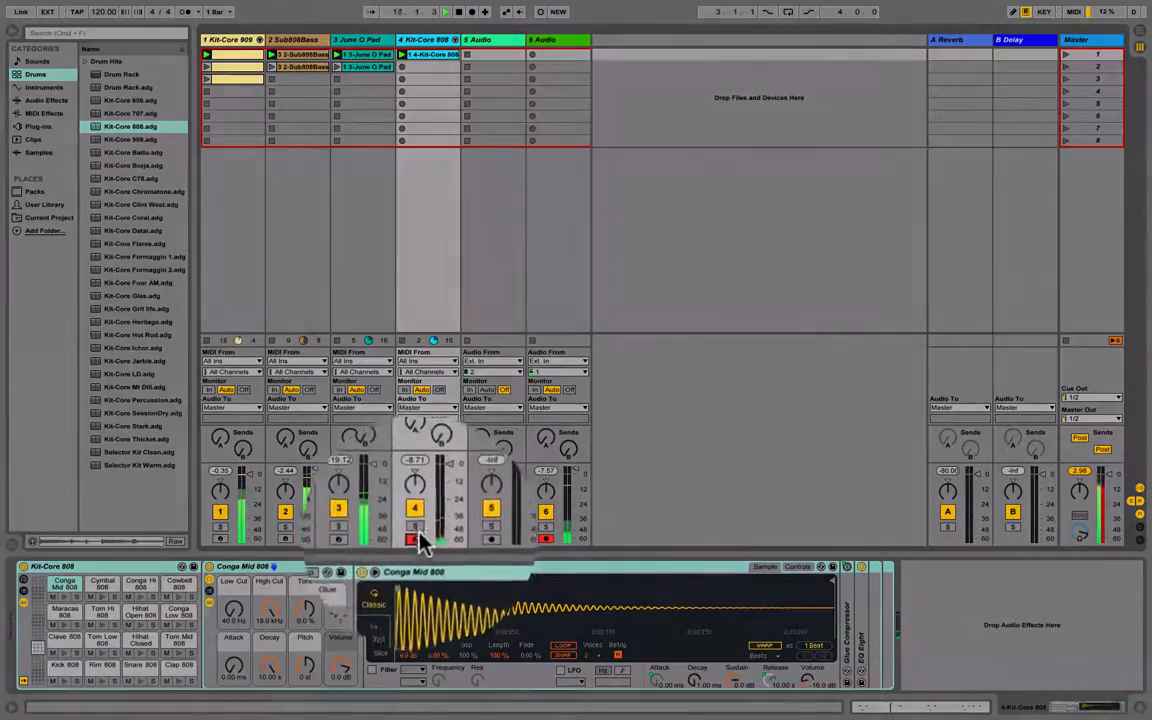
click(416, 539)
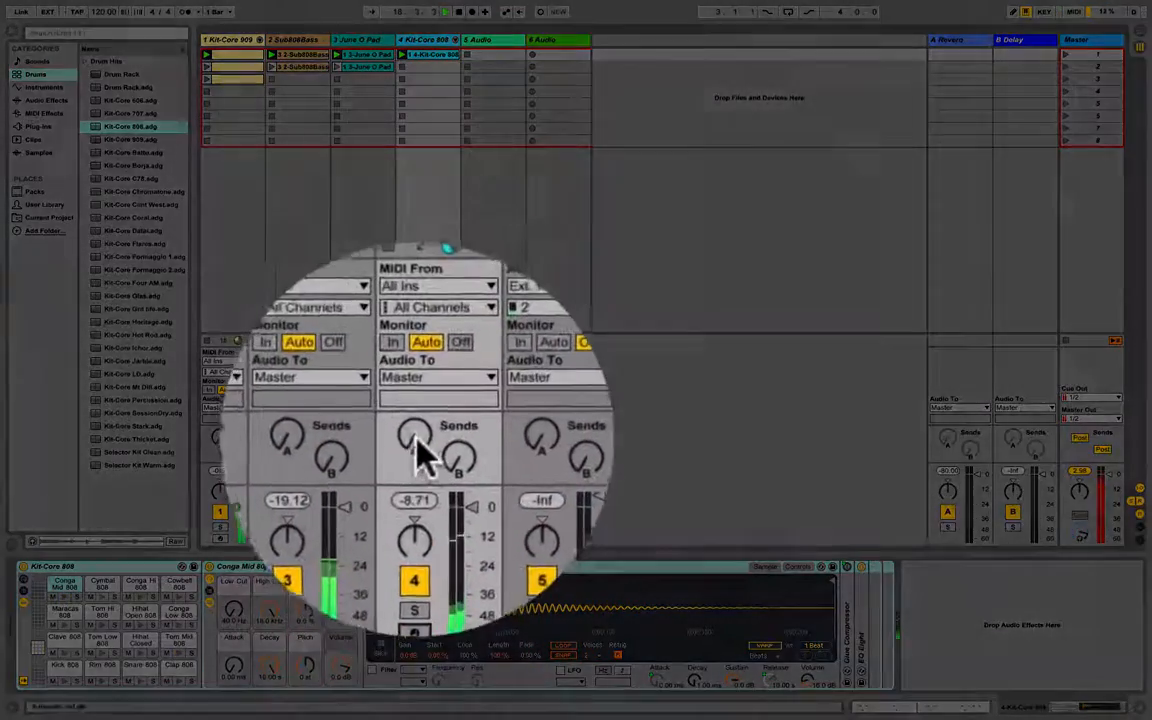
Raise the Kit-Core 808 track's send A to feed the Reverb return, and show that return's Reverb device
click(416, 437)
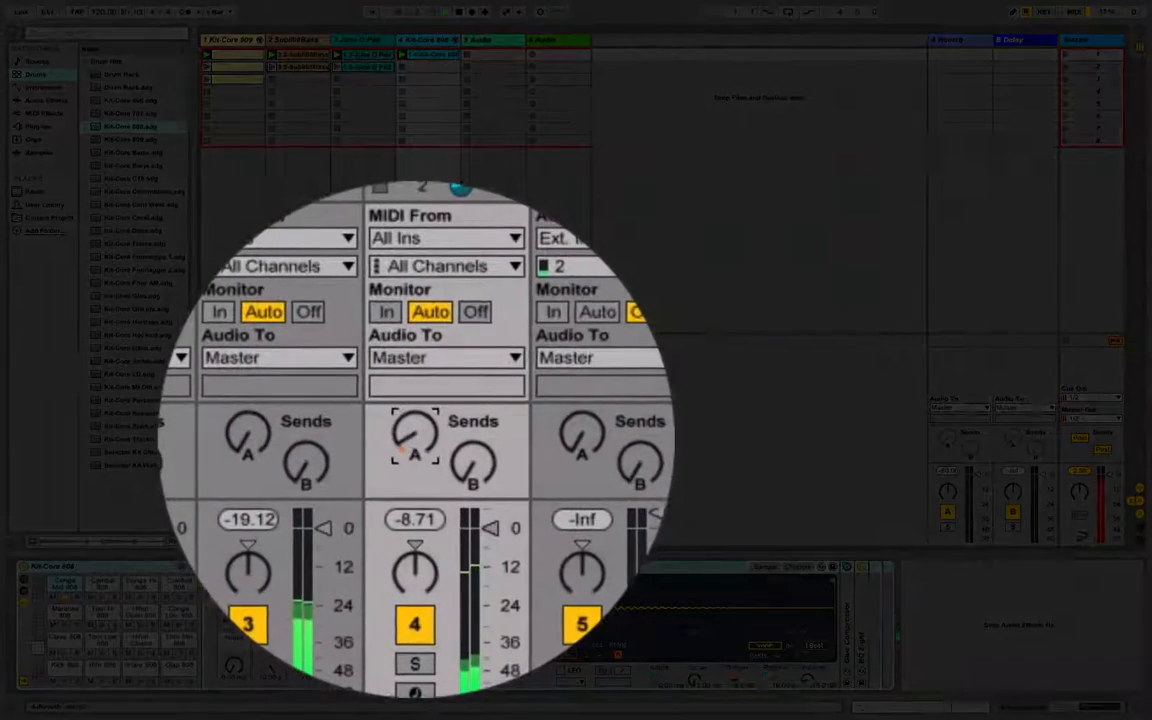
drag(416, 437, 416, 425)
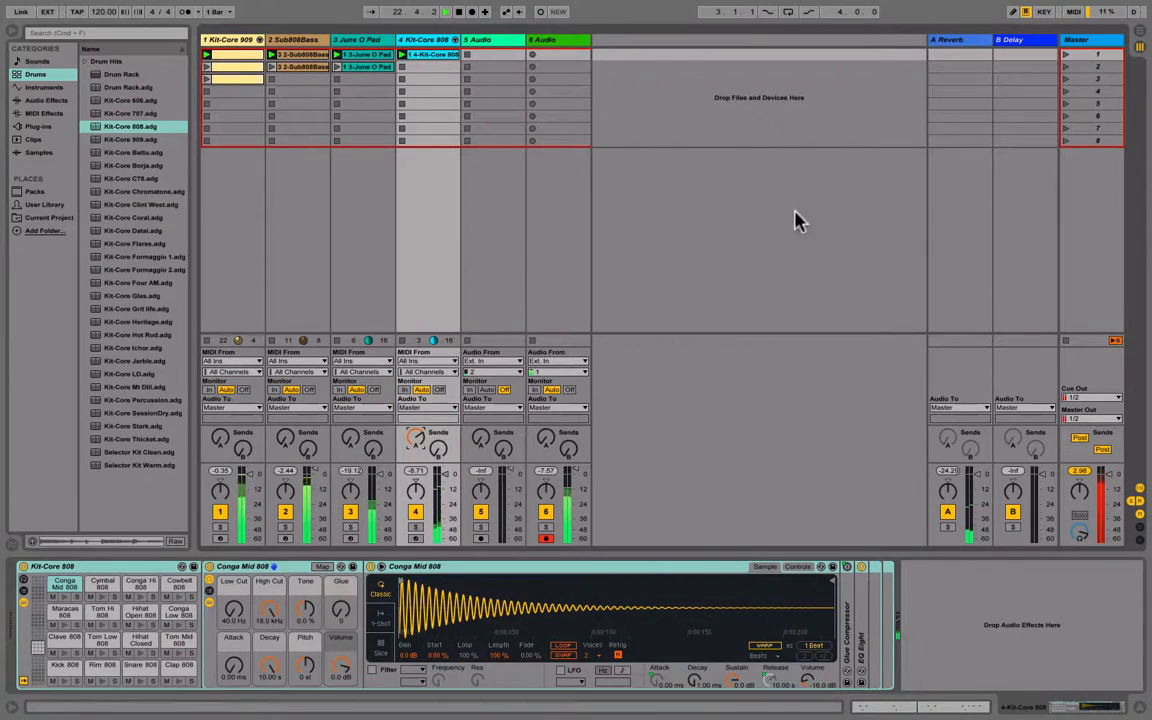
click(940, 45)
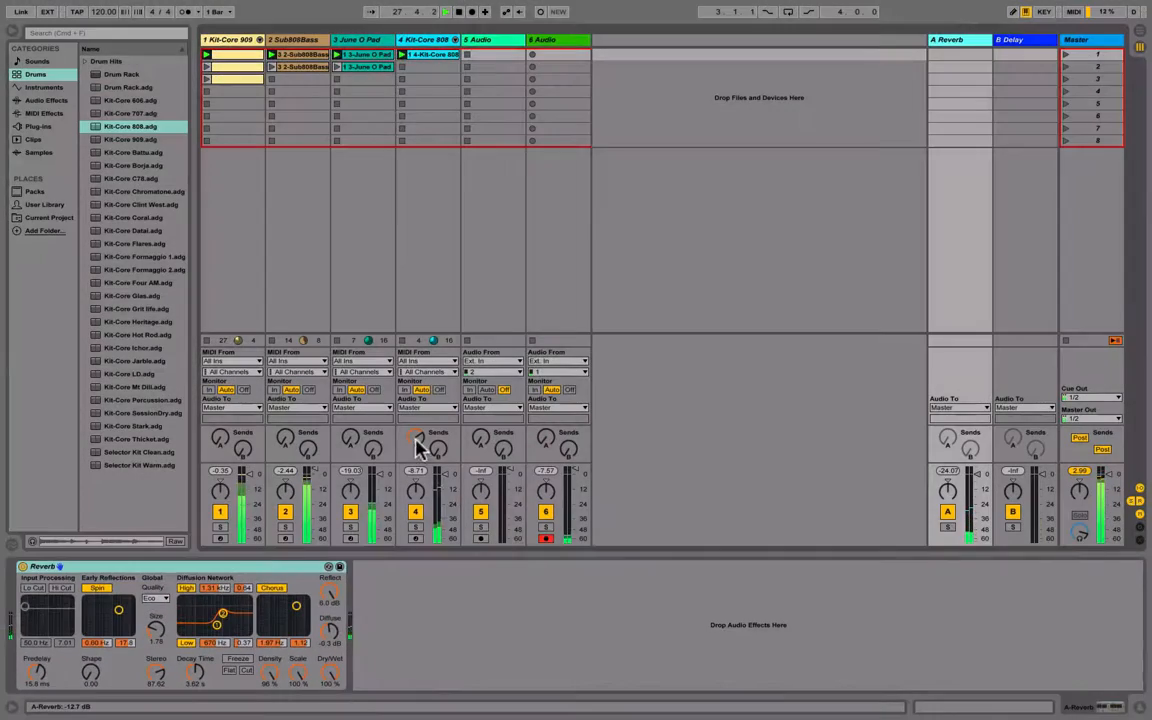
Raise the Kit-Core 808 track's Reverb and Delay sends, inspect the Delay return's device, and reselect the drum track
drag(418, 447, 418, 437)
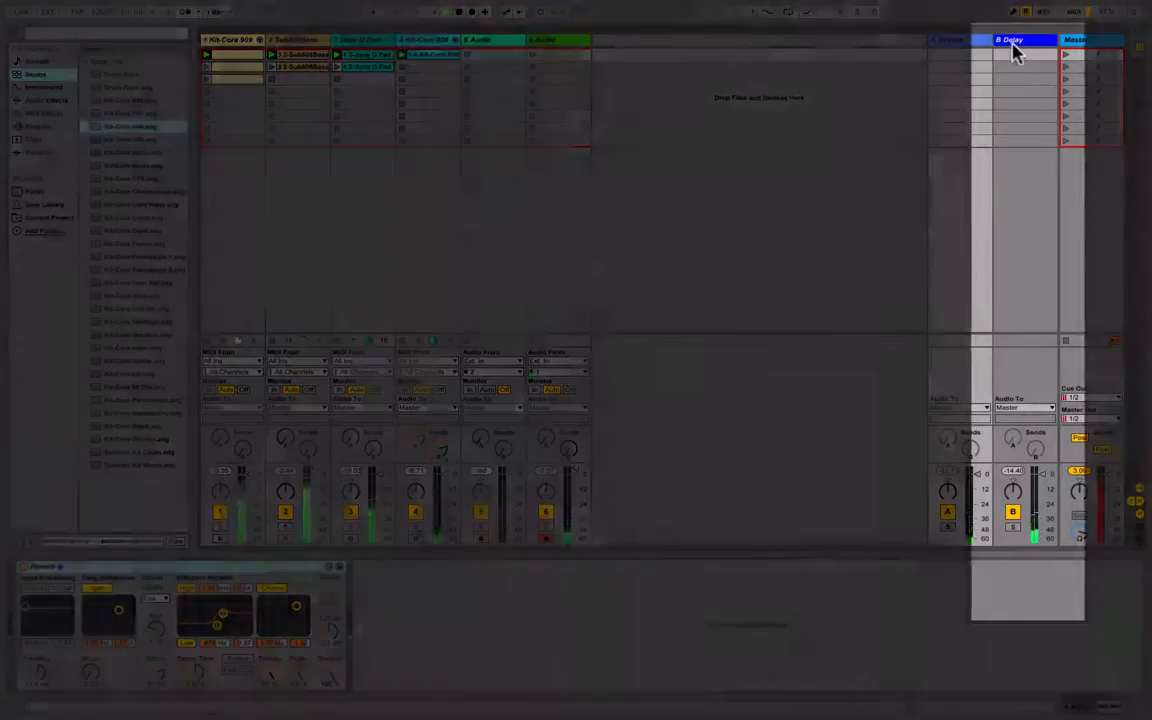
click(1012, 46)
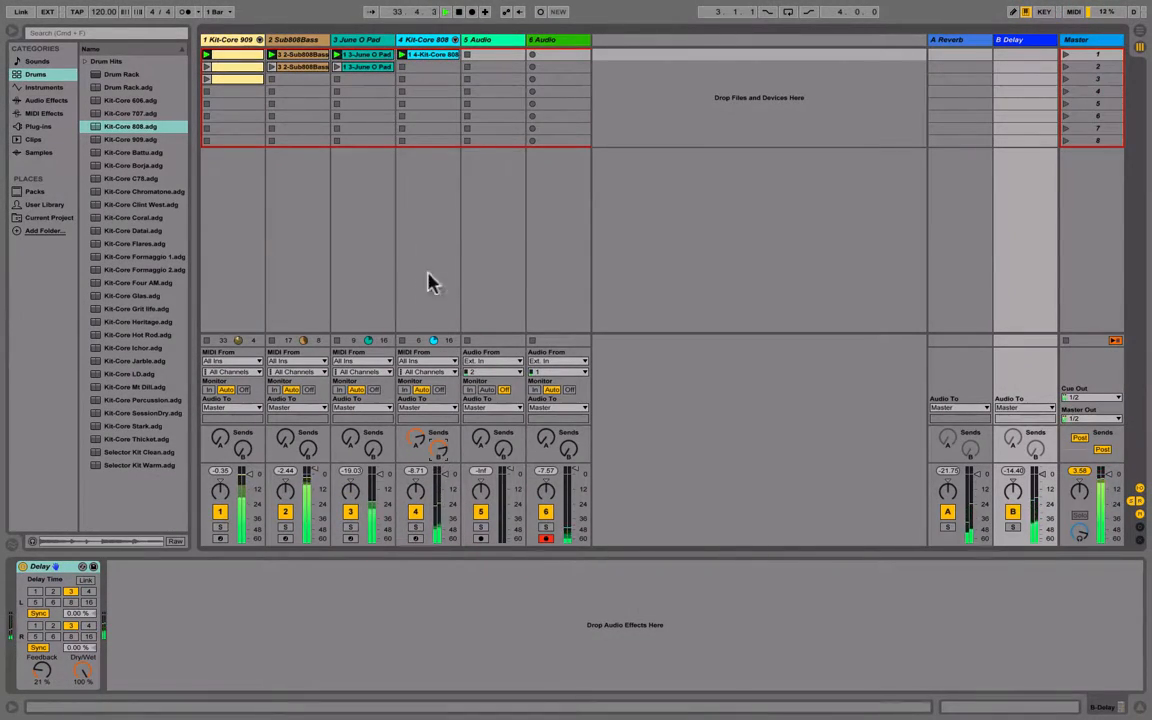
click(418, 55)
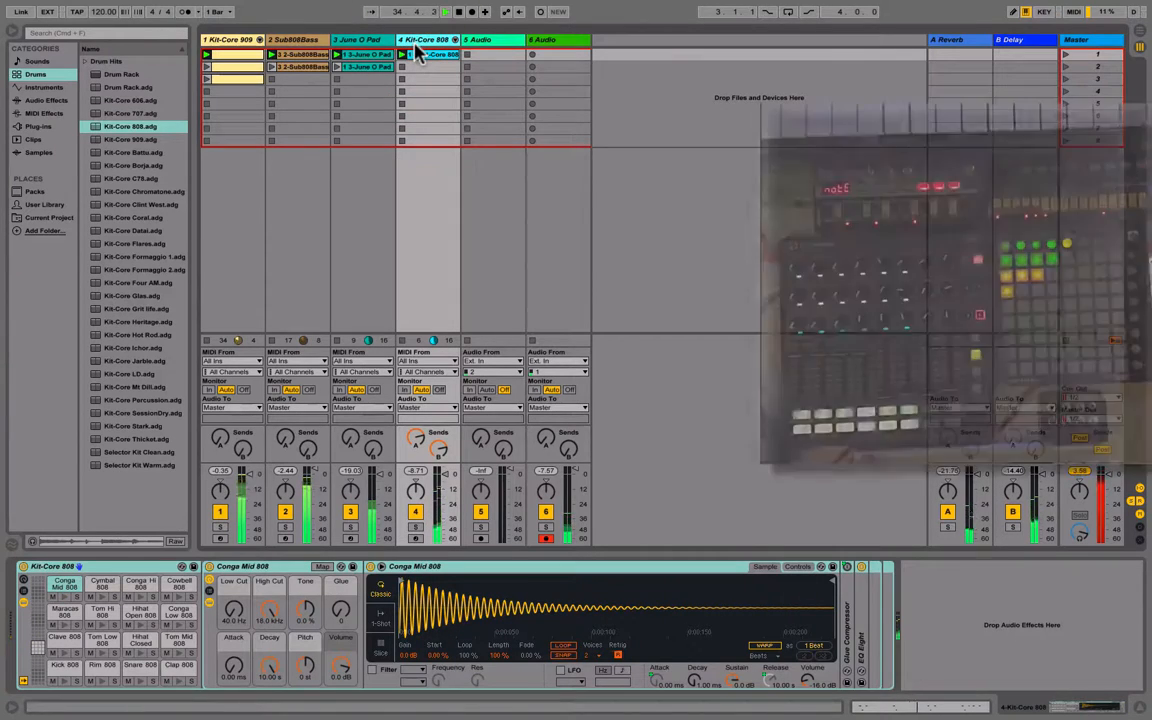